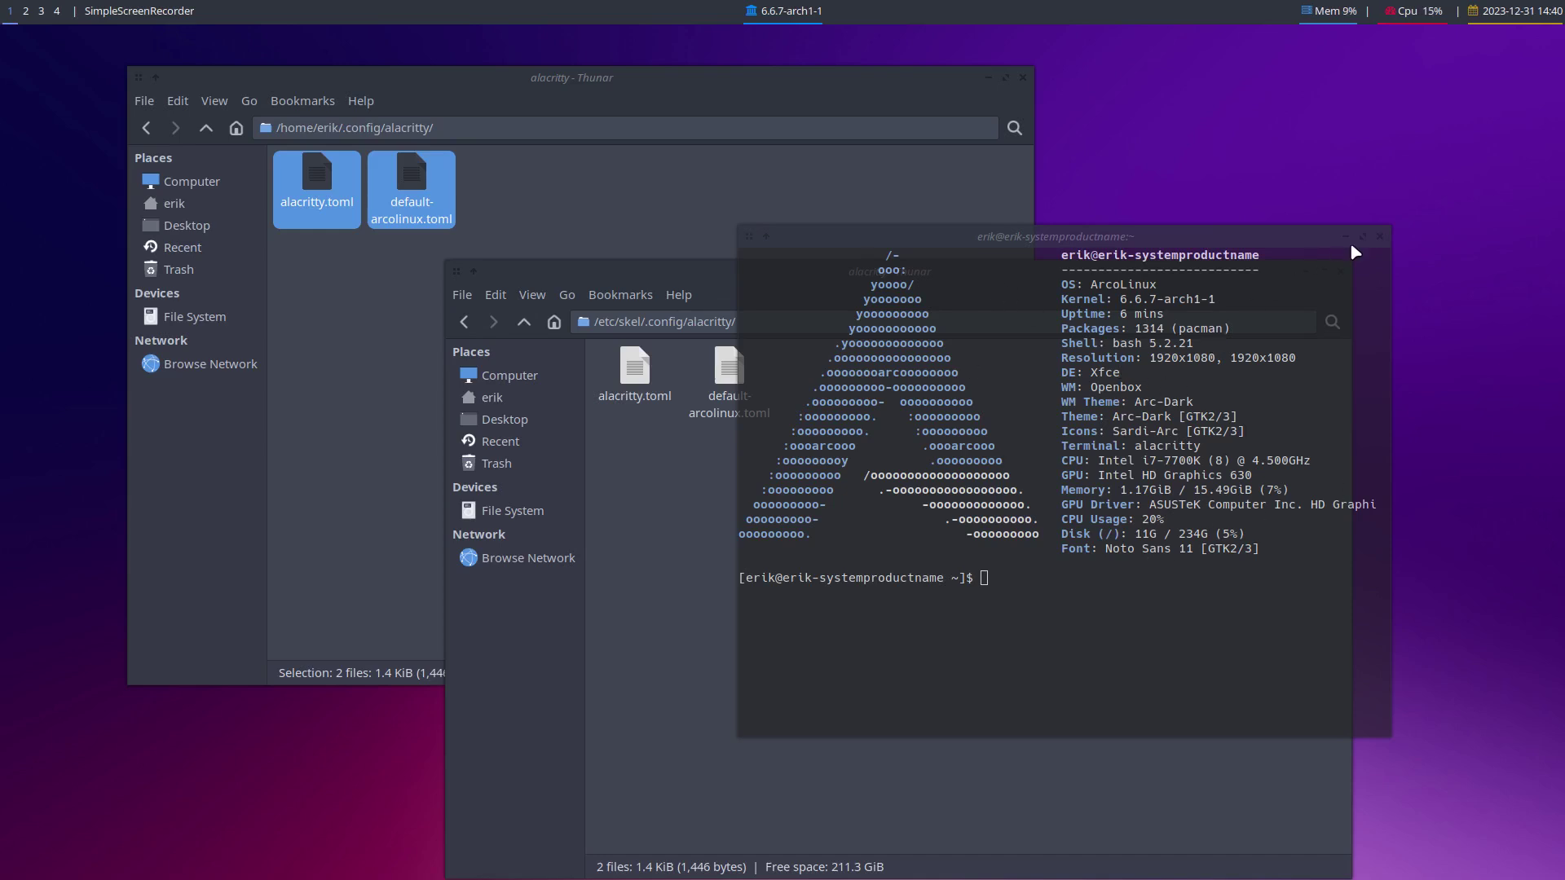
Close the terminal and select alacritty.toml in the home config folder window
click(1378, 237)
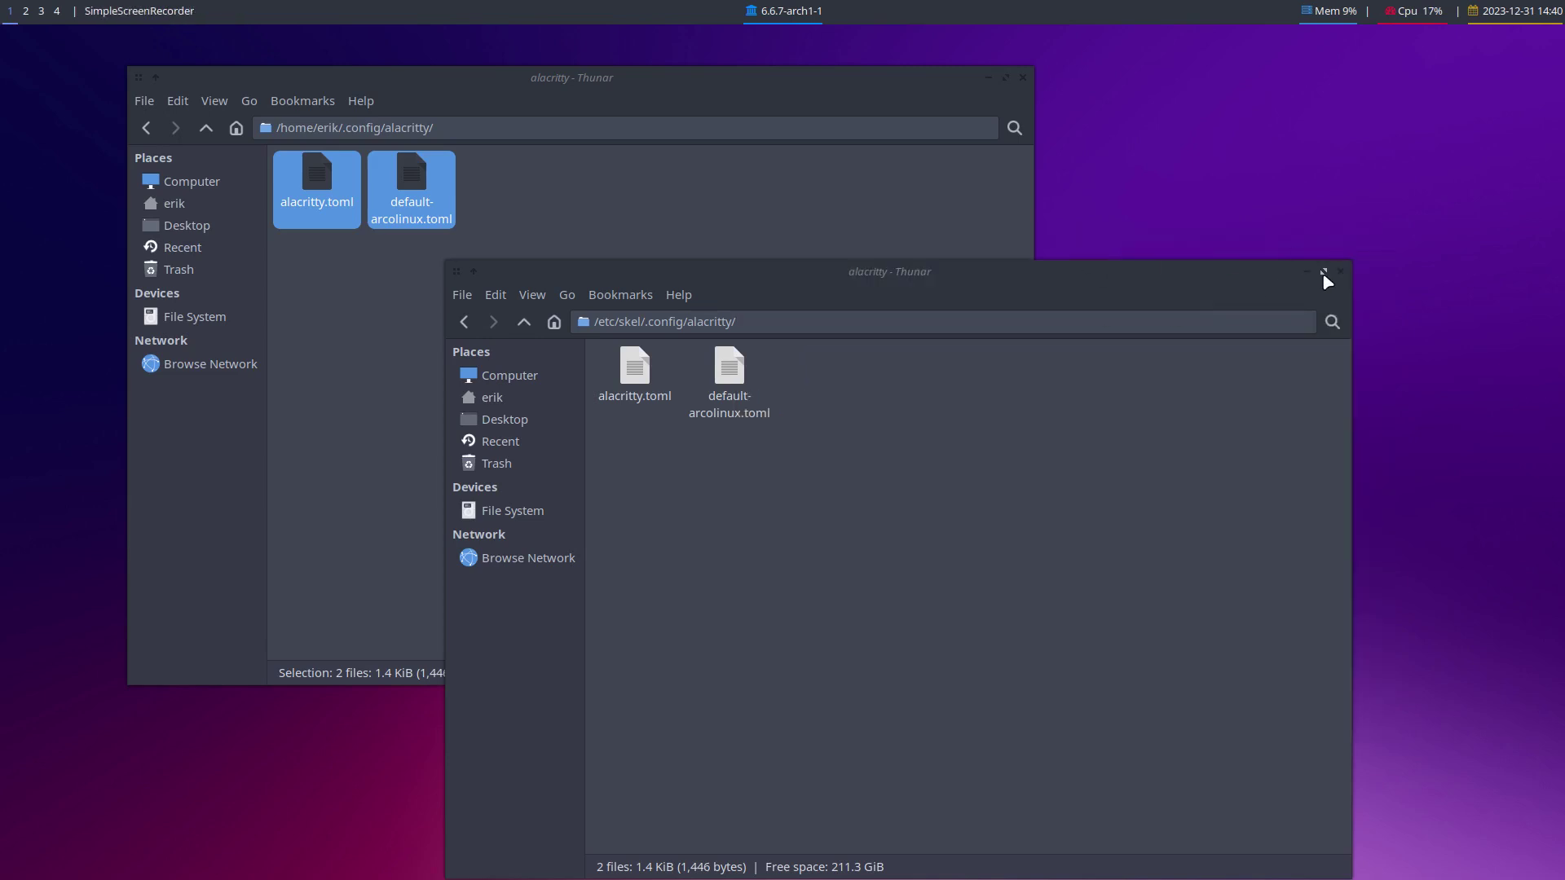
click(337, 233)
click(326, 204)
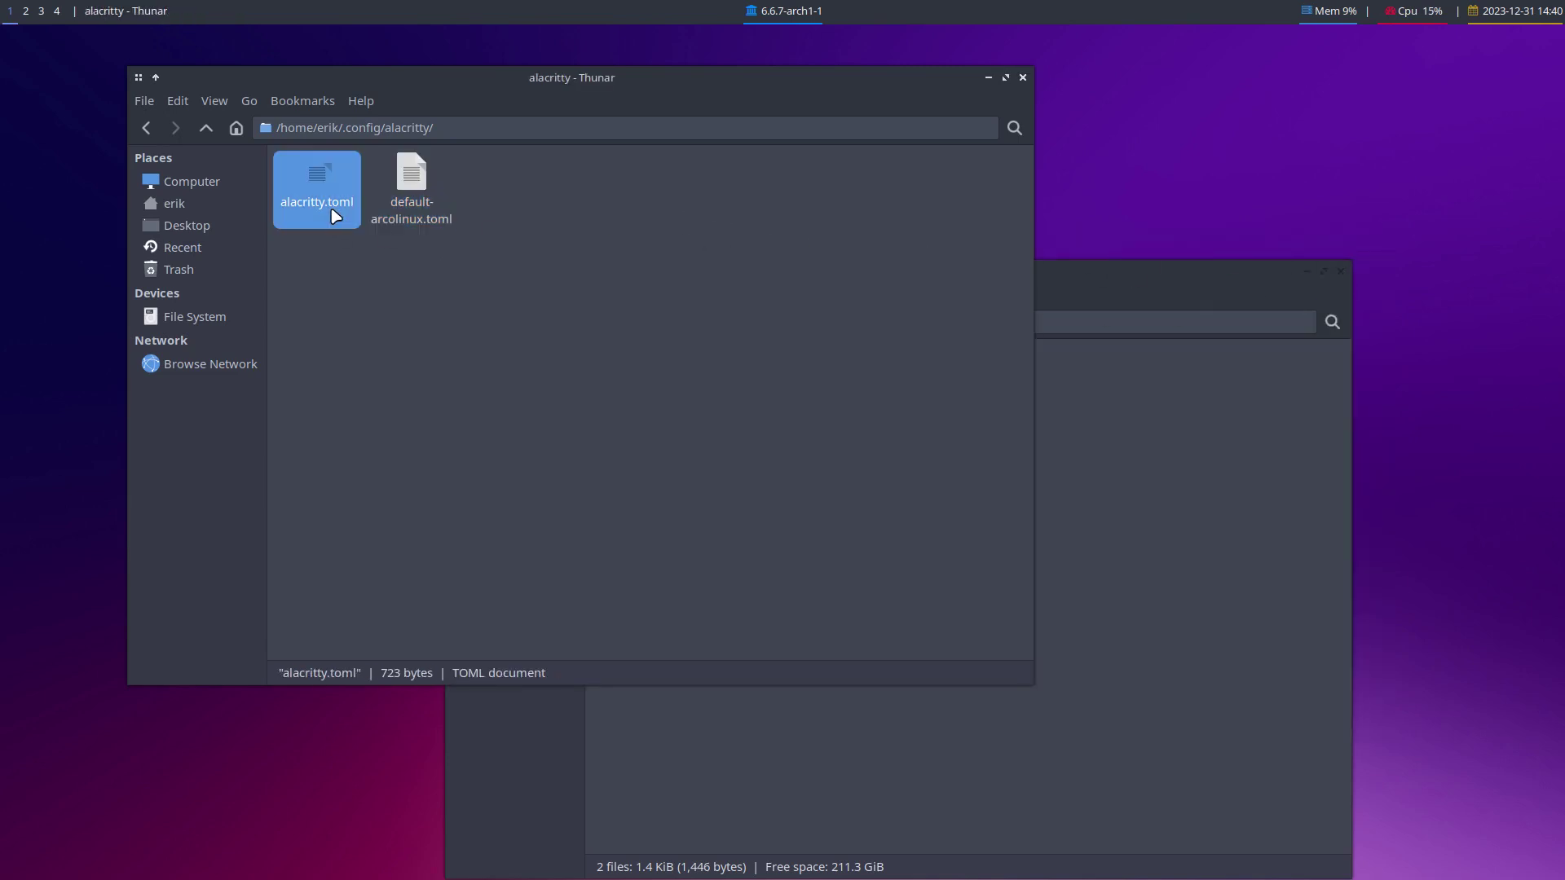
Open and close a terminal, close the remaining Thunar window, and start a fresh terminal
key(super+Return)
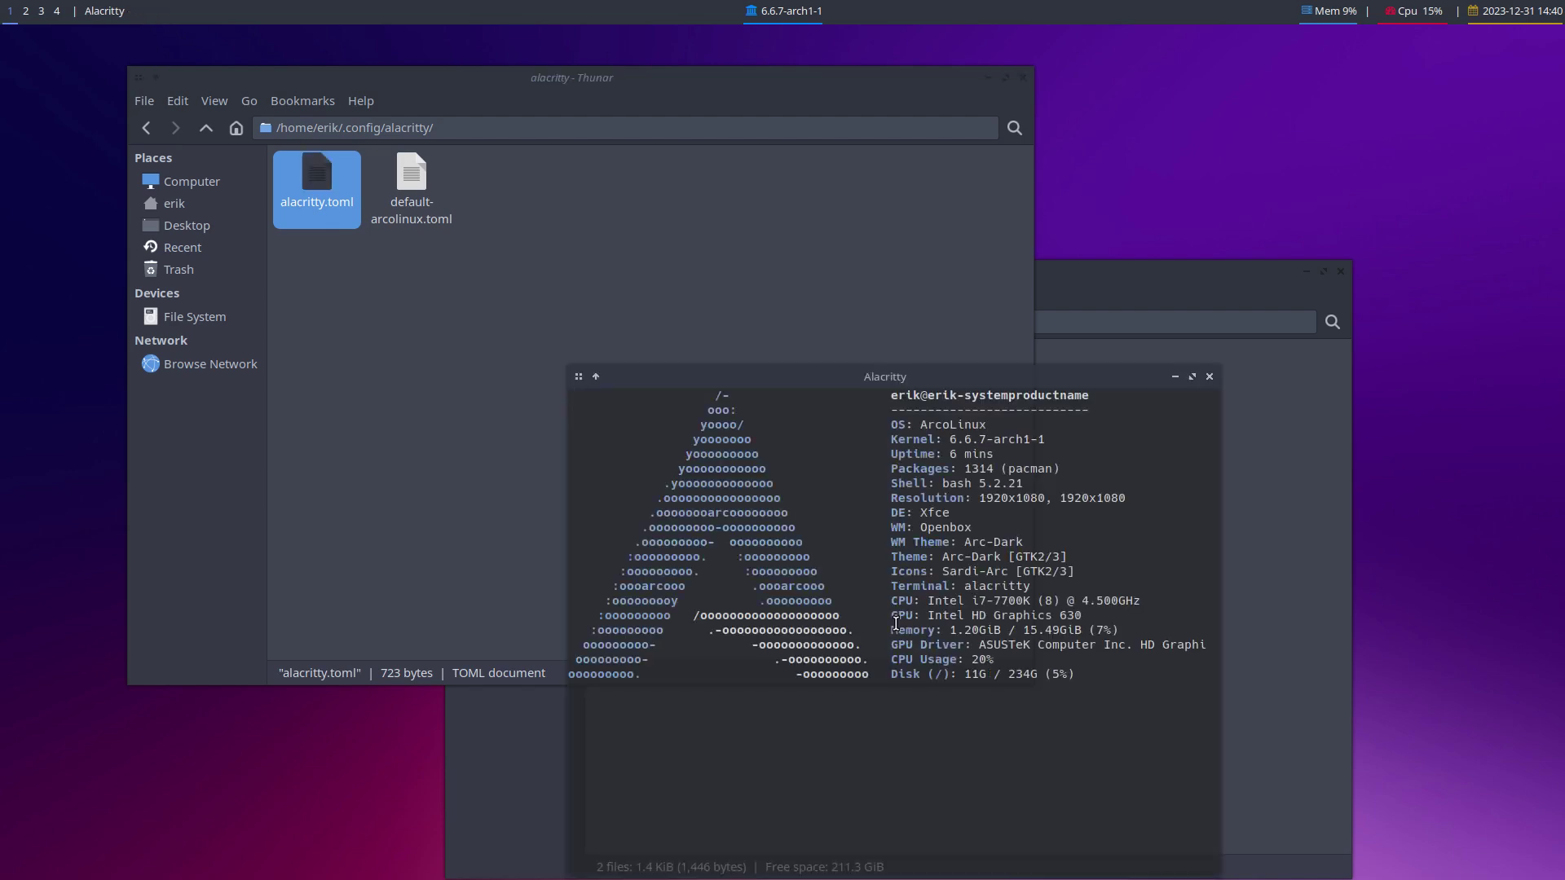
key(super+q)
key(super+q)
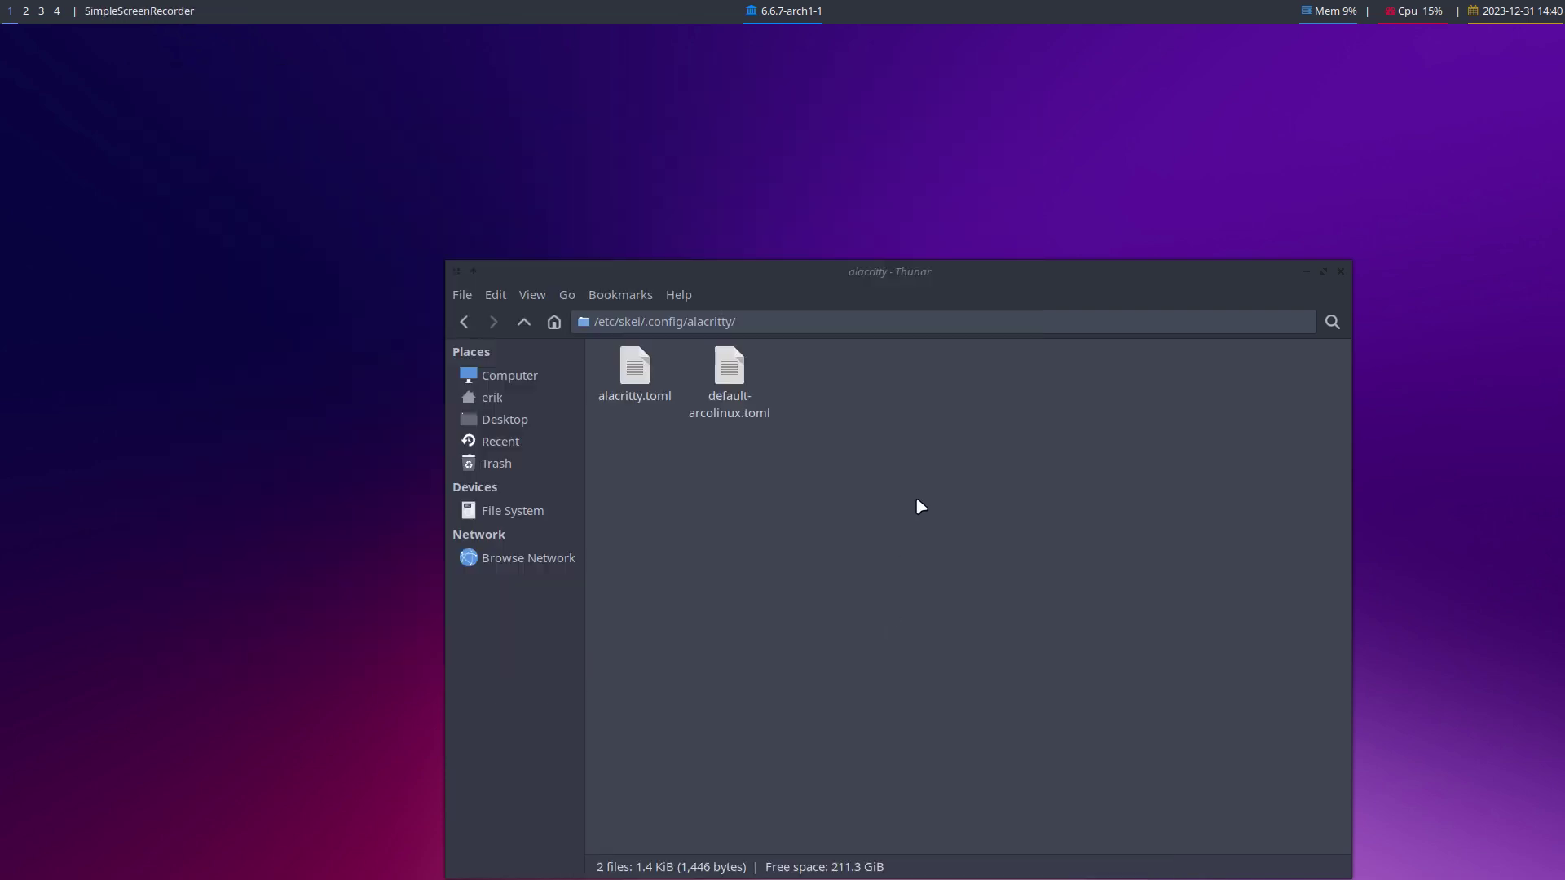
key(super+q)
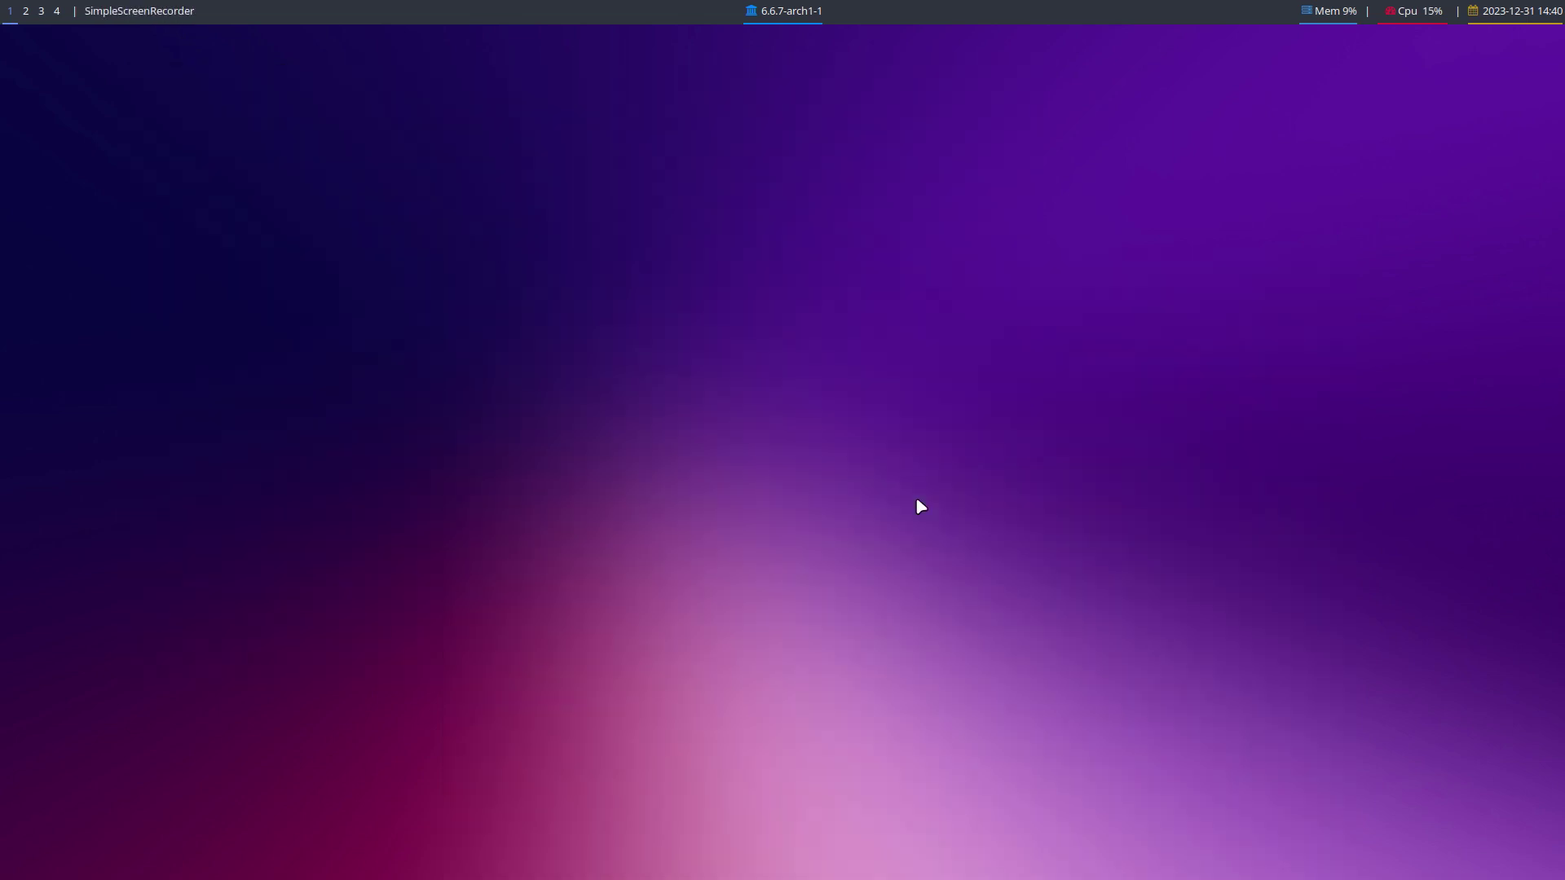
key(super+Return)
Run iso to check release v23.12.03, then run update with the sudo password to list 102 packages
text(iso)
key(Return)
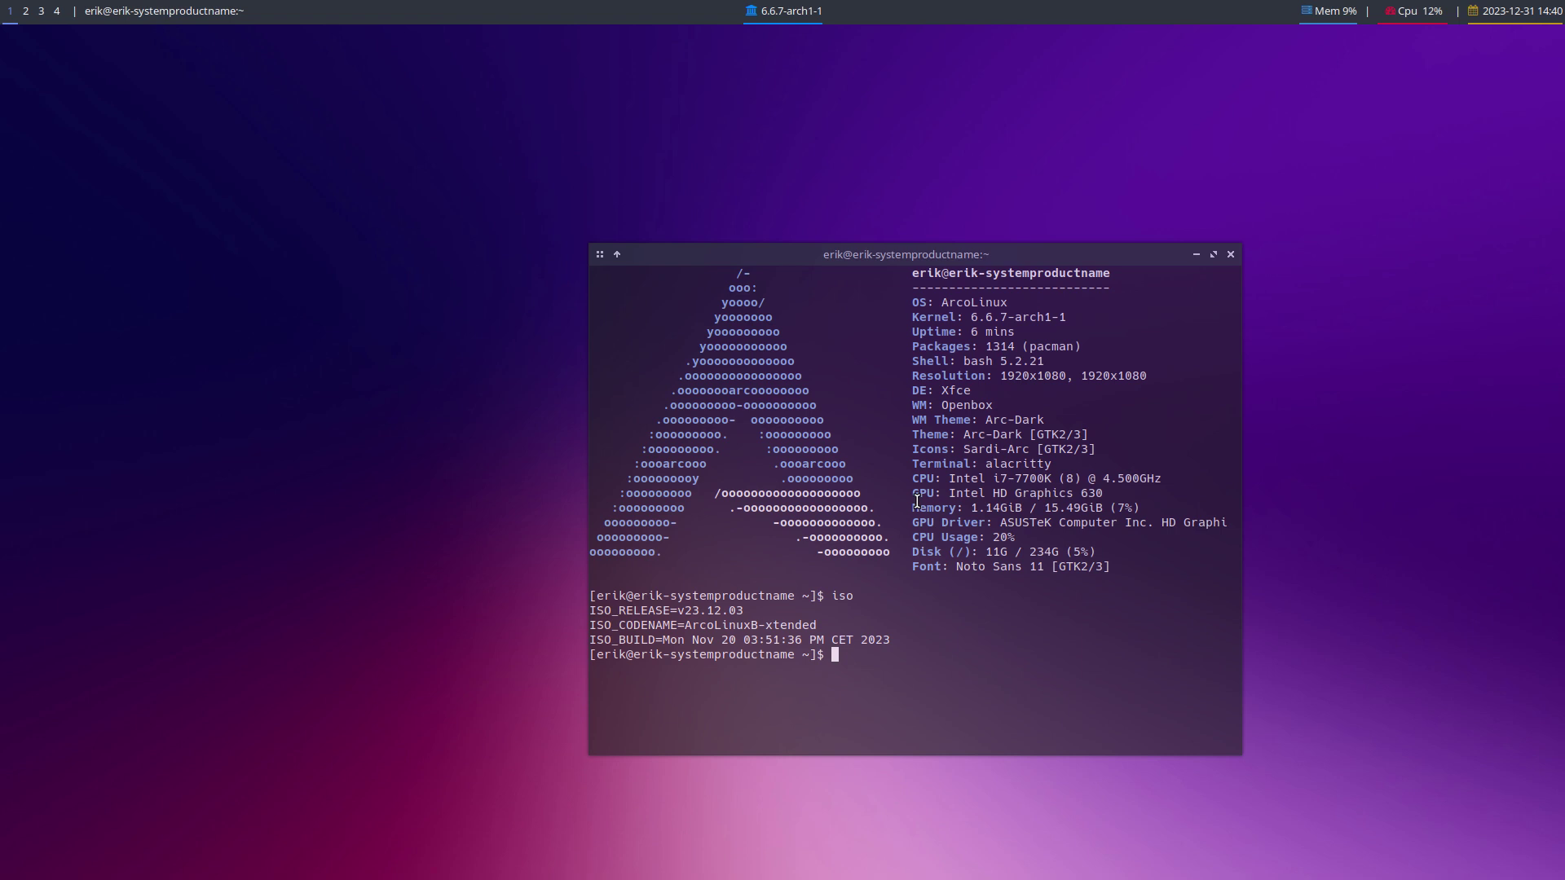
text(update)
key(Return)
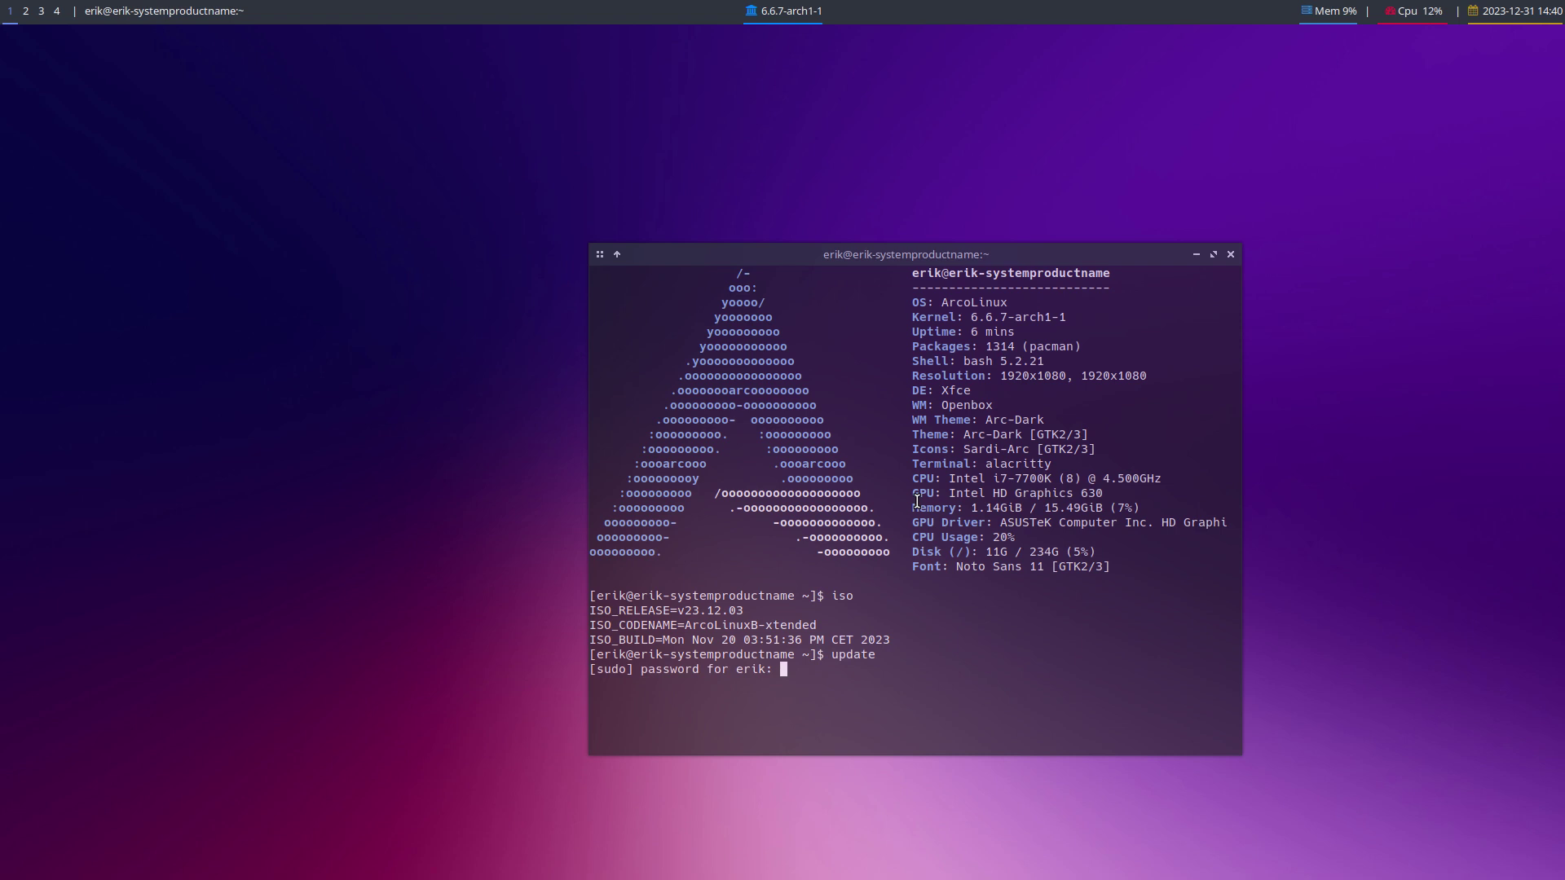
key(Return)
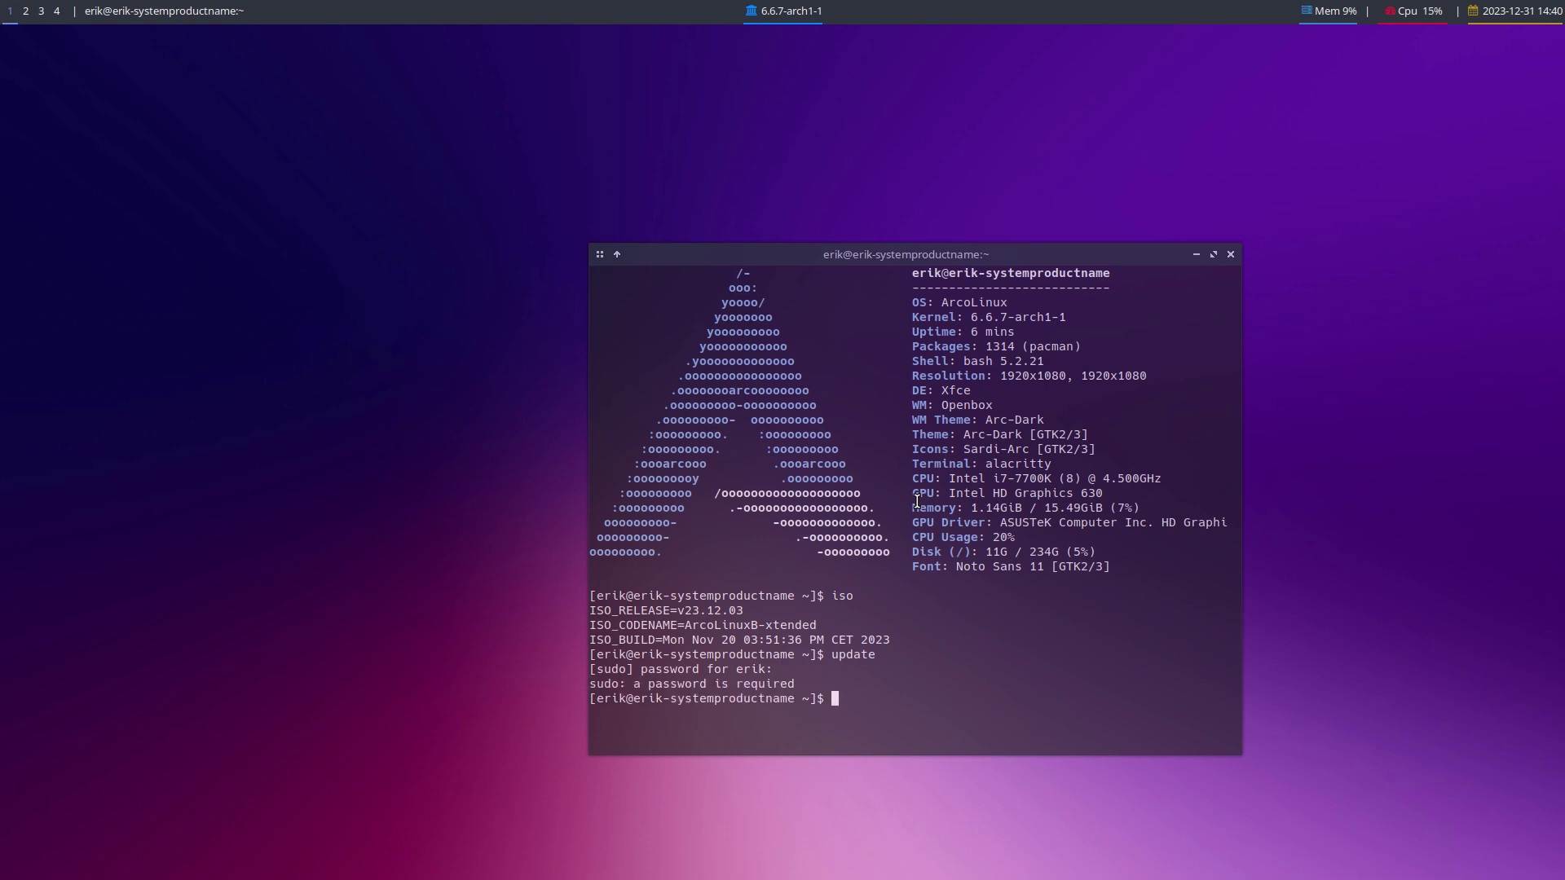
text(update)
key(Return)
key(Return)
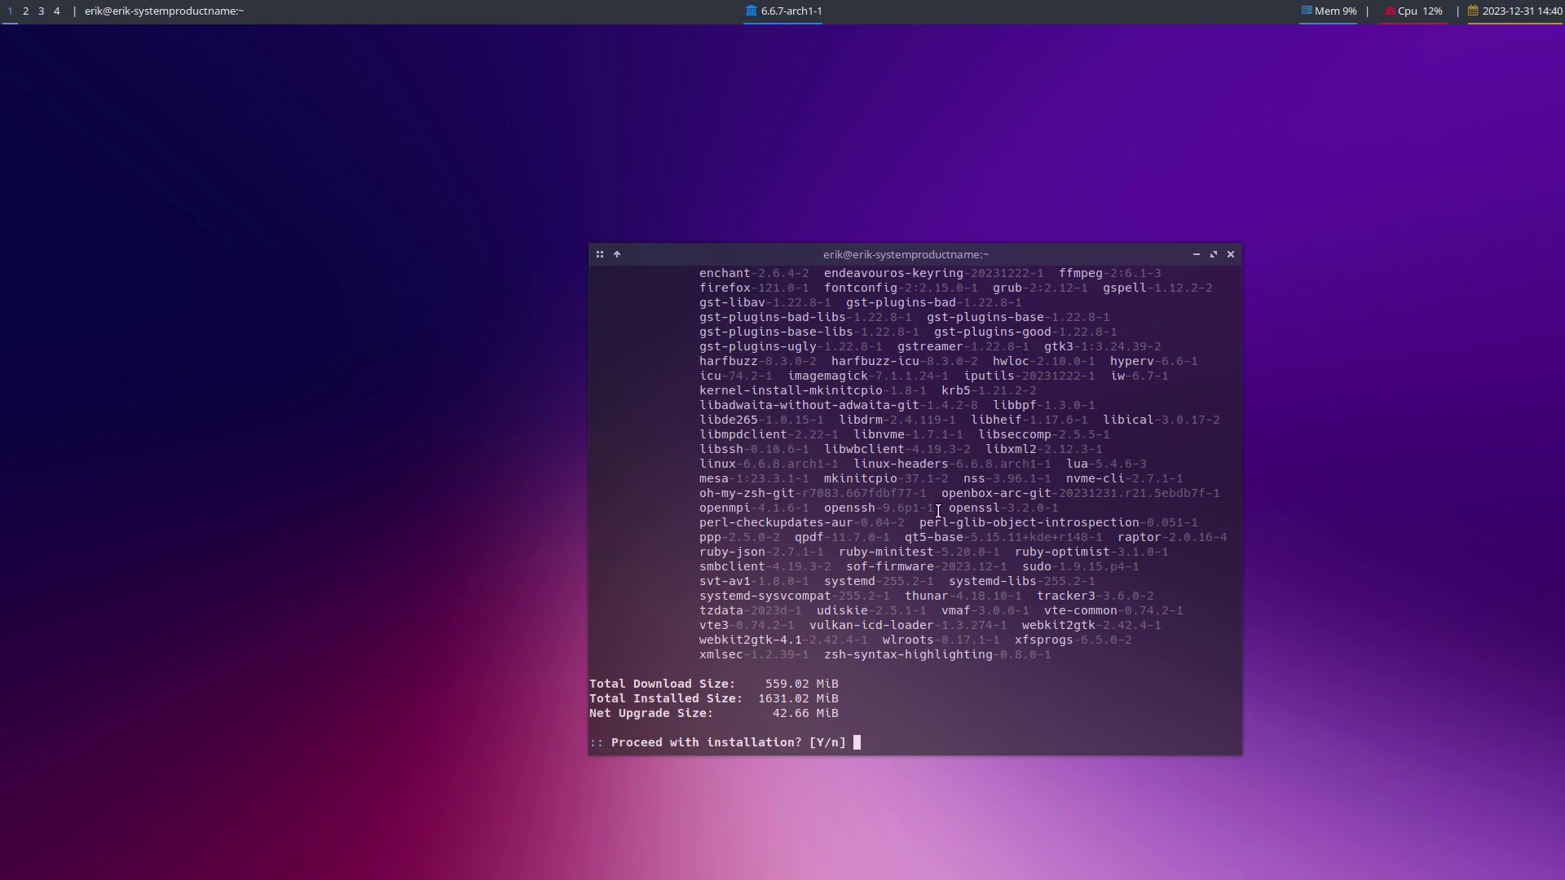
scroll(970, 587, up, 6)
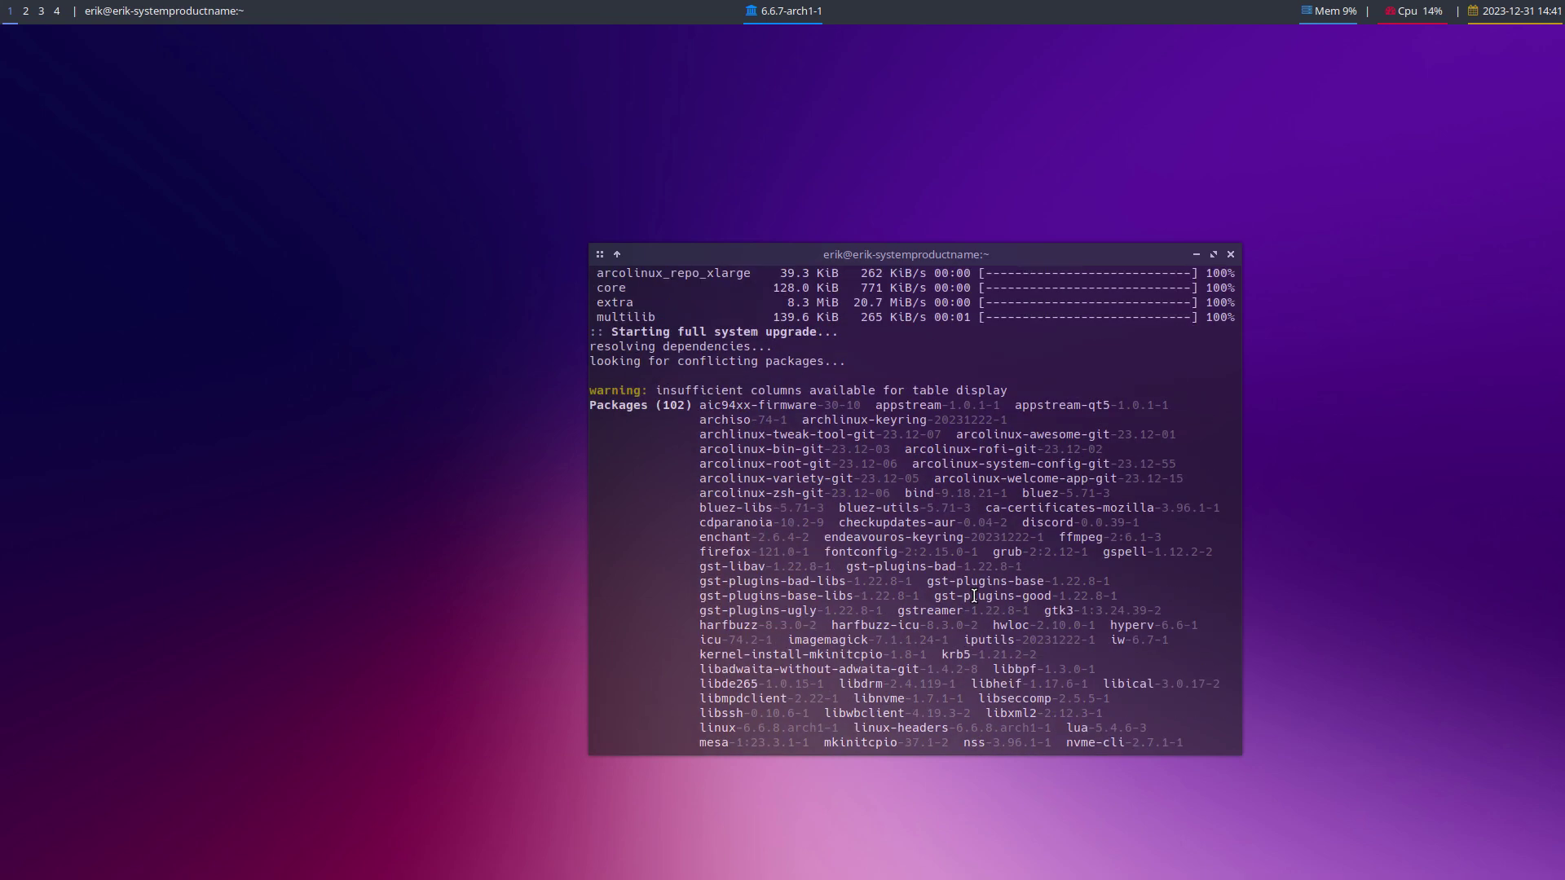
Move the terminal to the upper-left and enlarge it to show the full package list
drag(751, 420, 782, 419)
drag(931, 248, 431, 75)
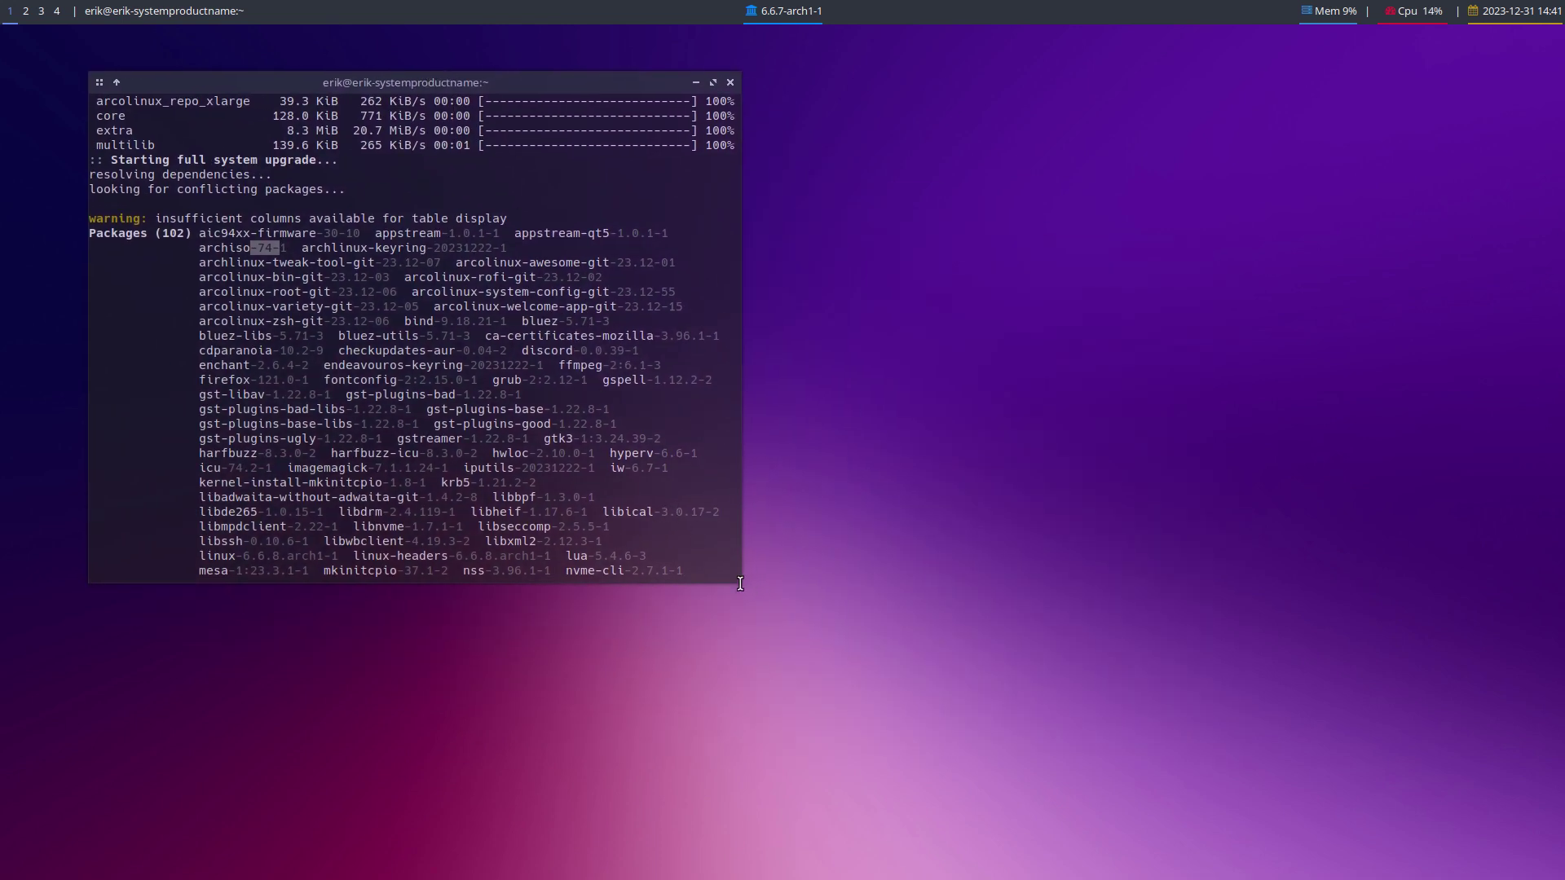
drag(742, 580, 1279, 815)
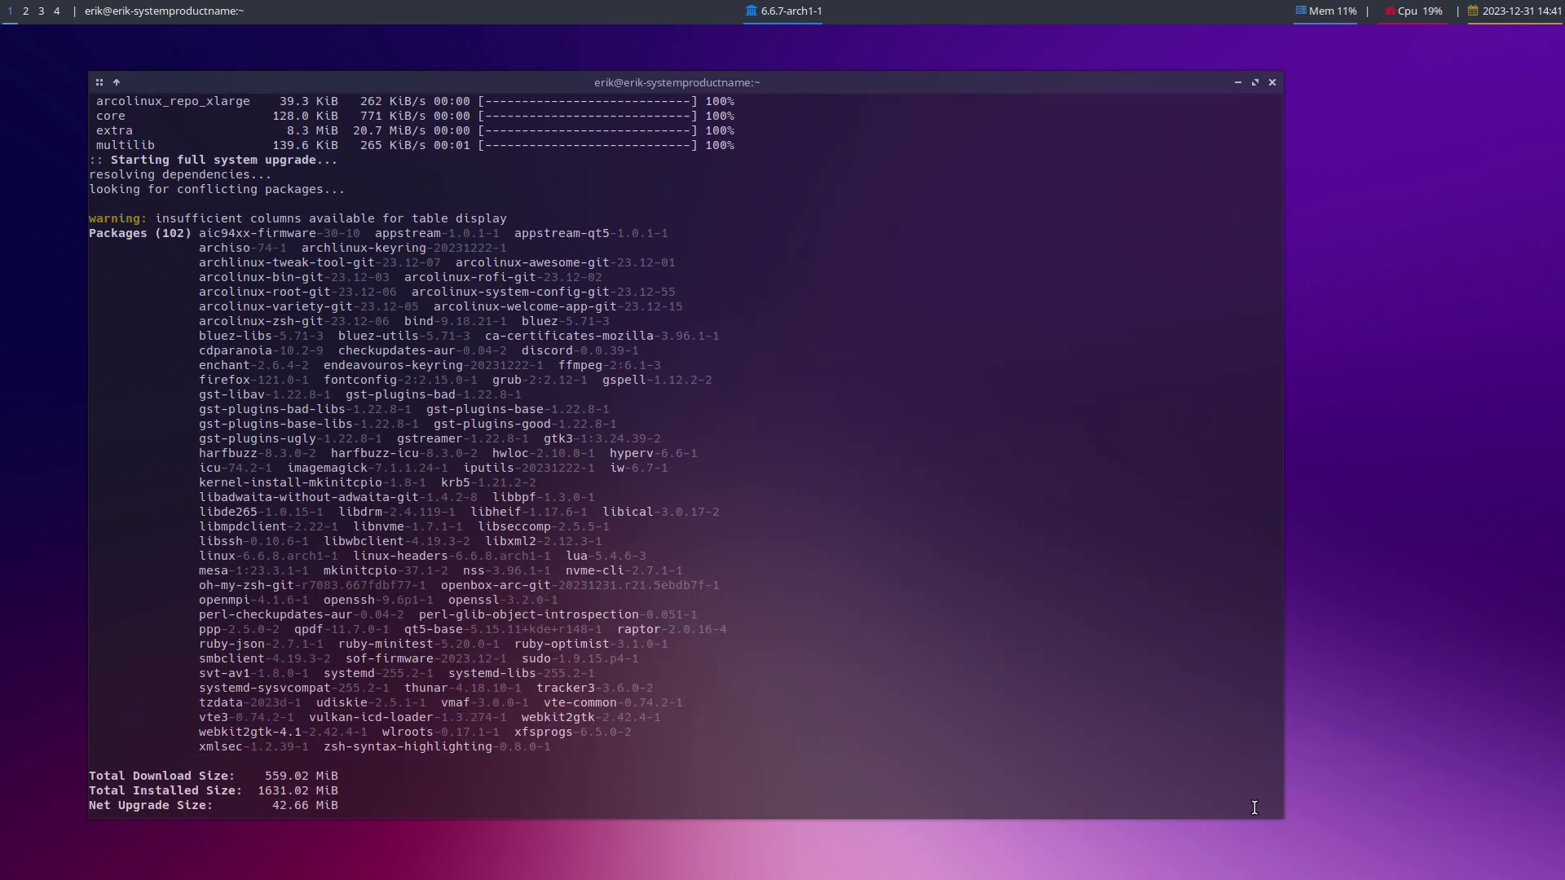
Review the mesa-to-xmlsec and ArcoLinux package lines, then confirm the upgrade installation
drag(566, 756, 154, 337)
click(244, 319)
drag(319, 321, 257, 264)
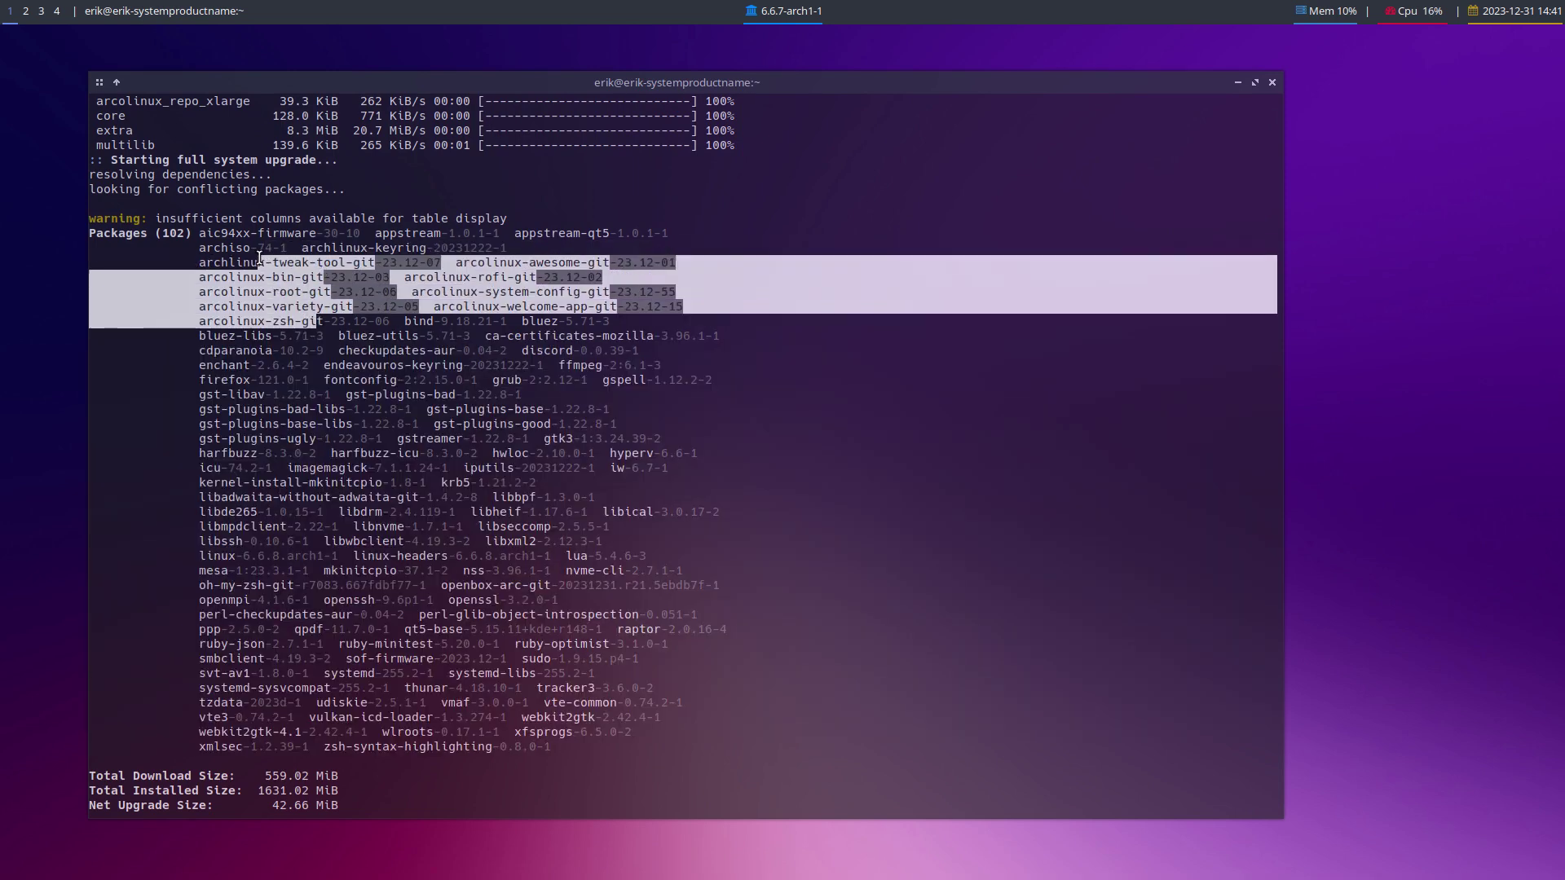
click(633, 631)
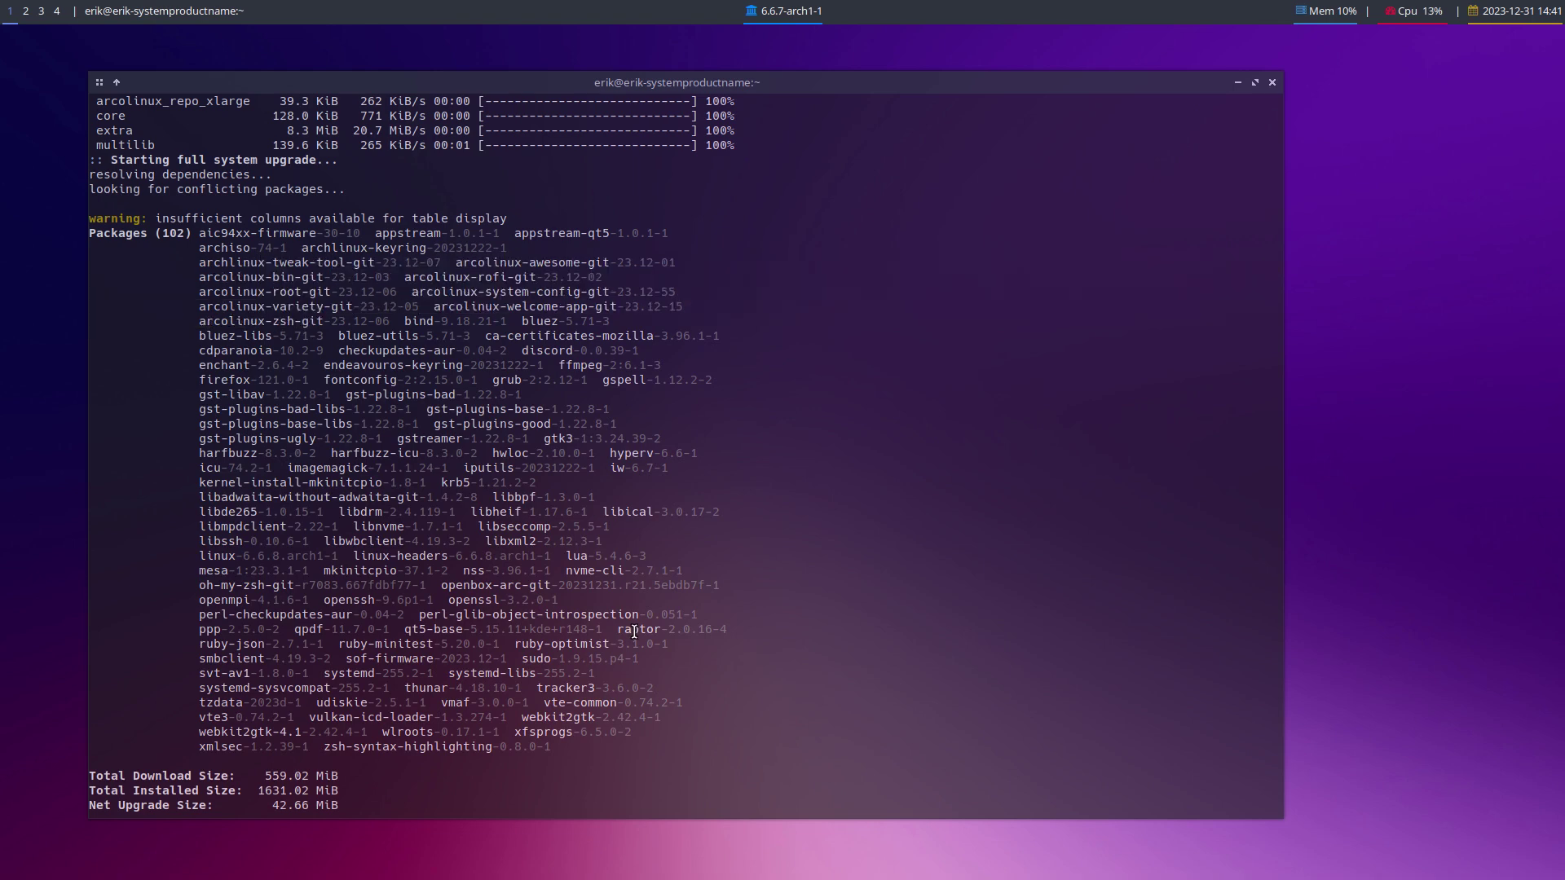
key(Return)
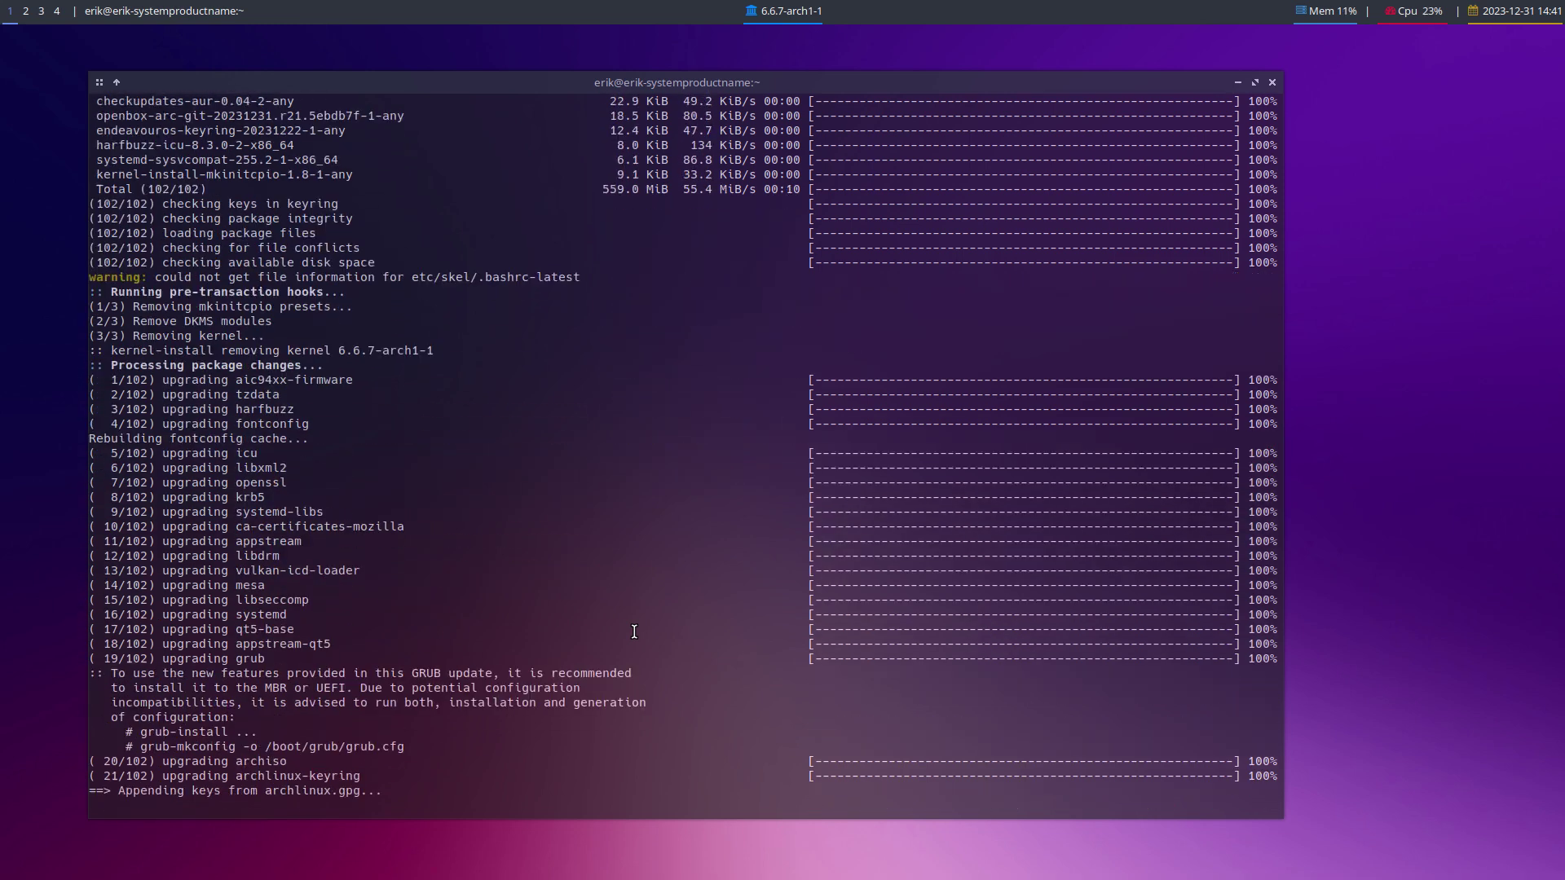
scroll(634, 631, up, 3)
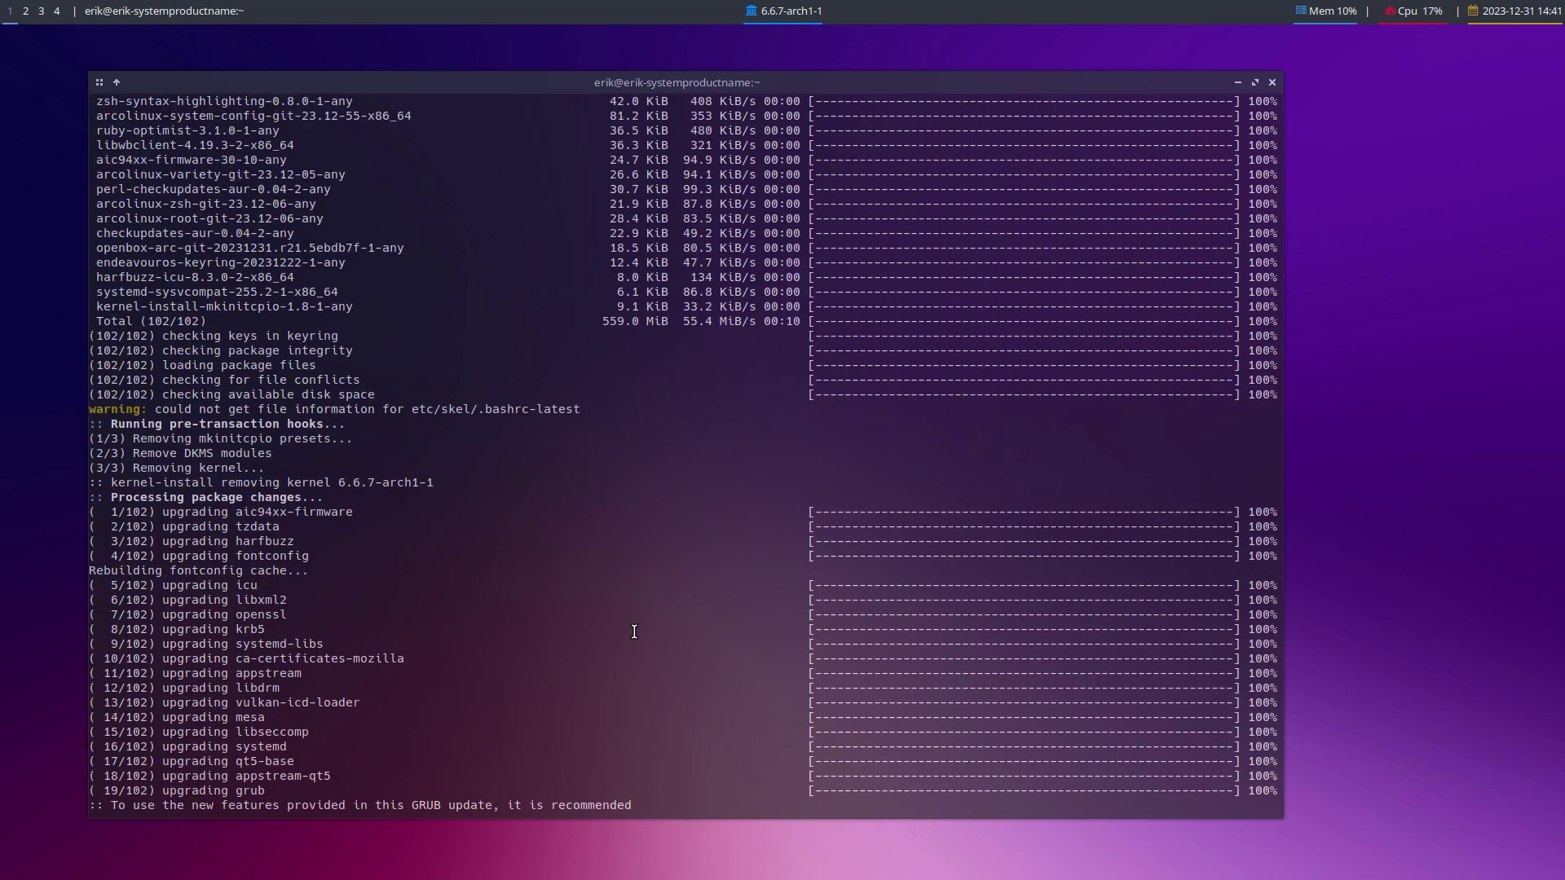
scroll(635, 632, up, 6)
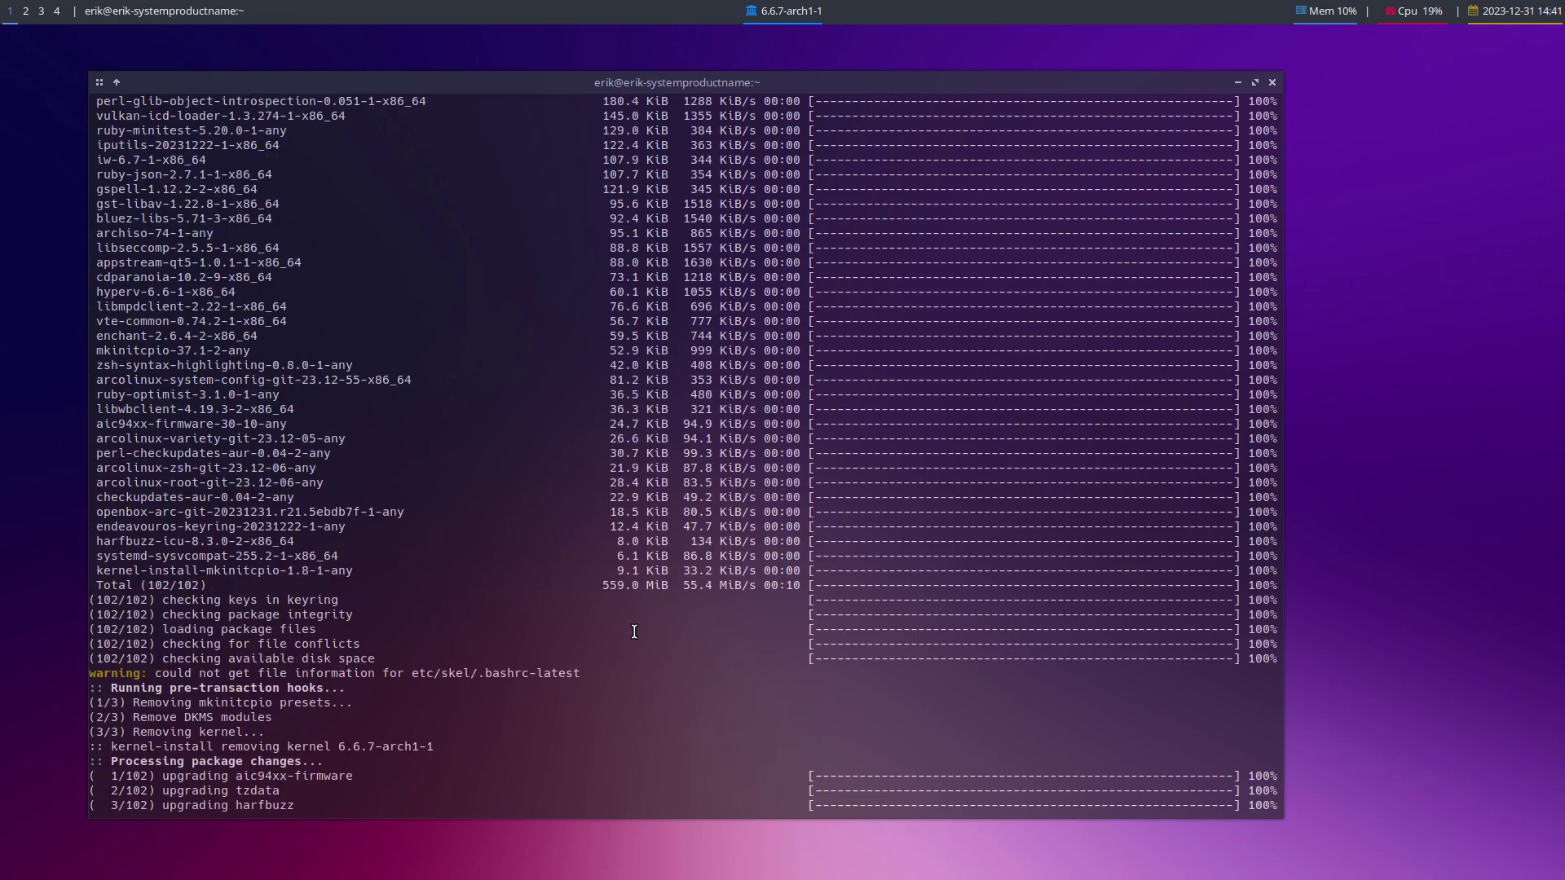
scroll(634, 631, up, 20)
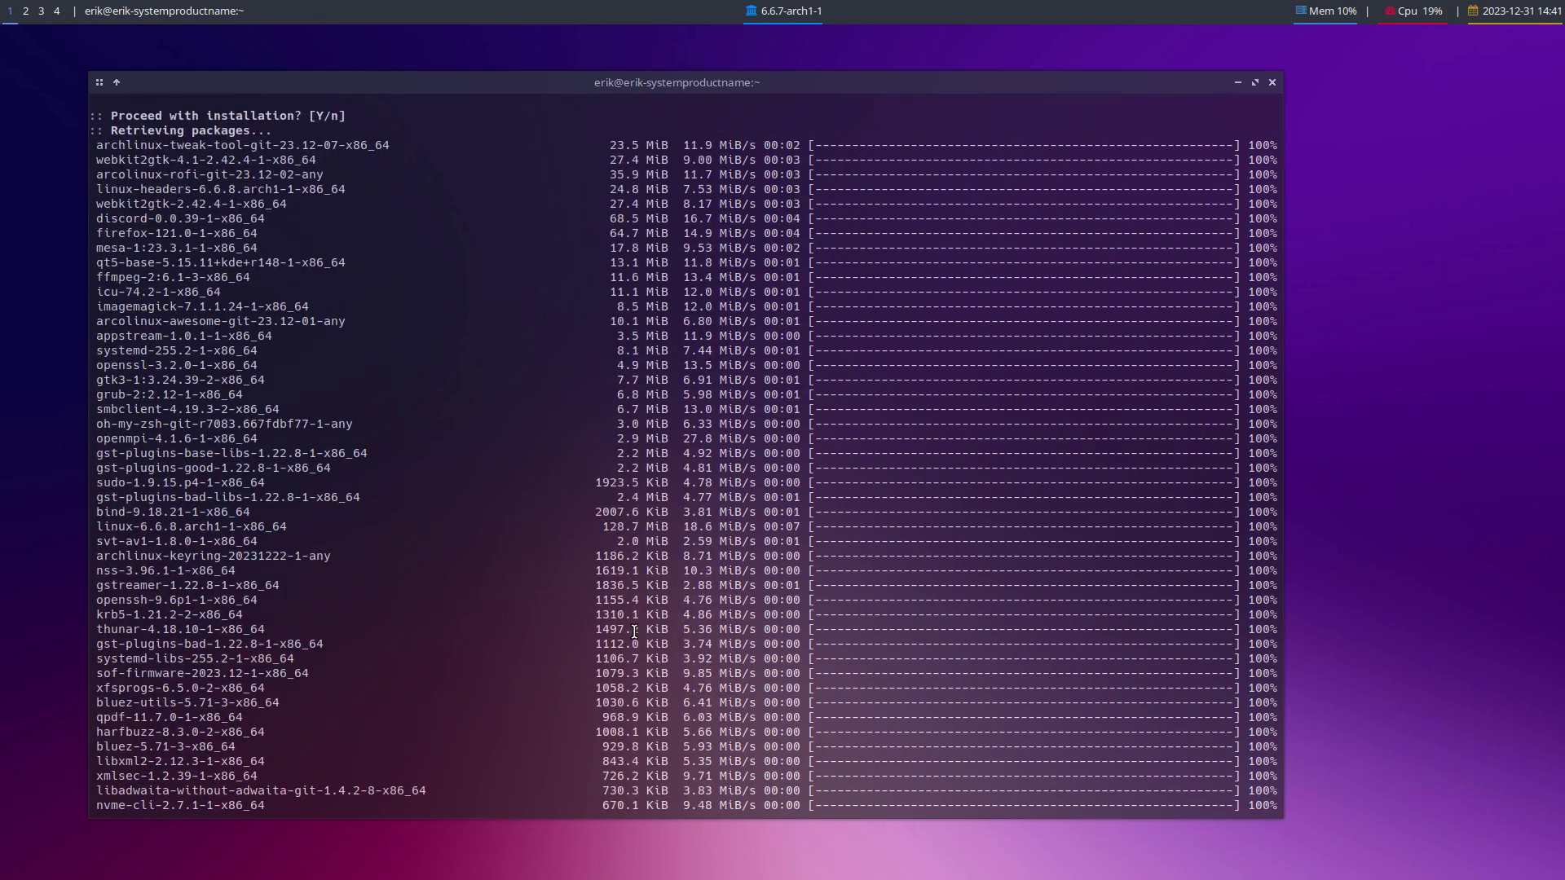
scroll(634, 632, up, 7)
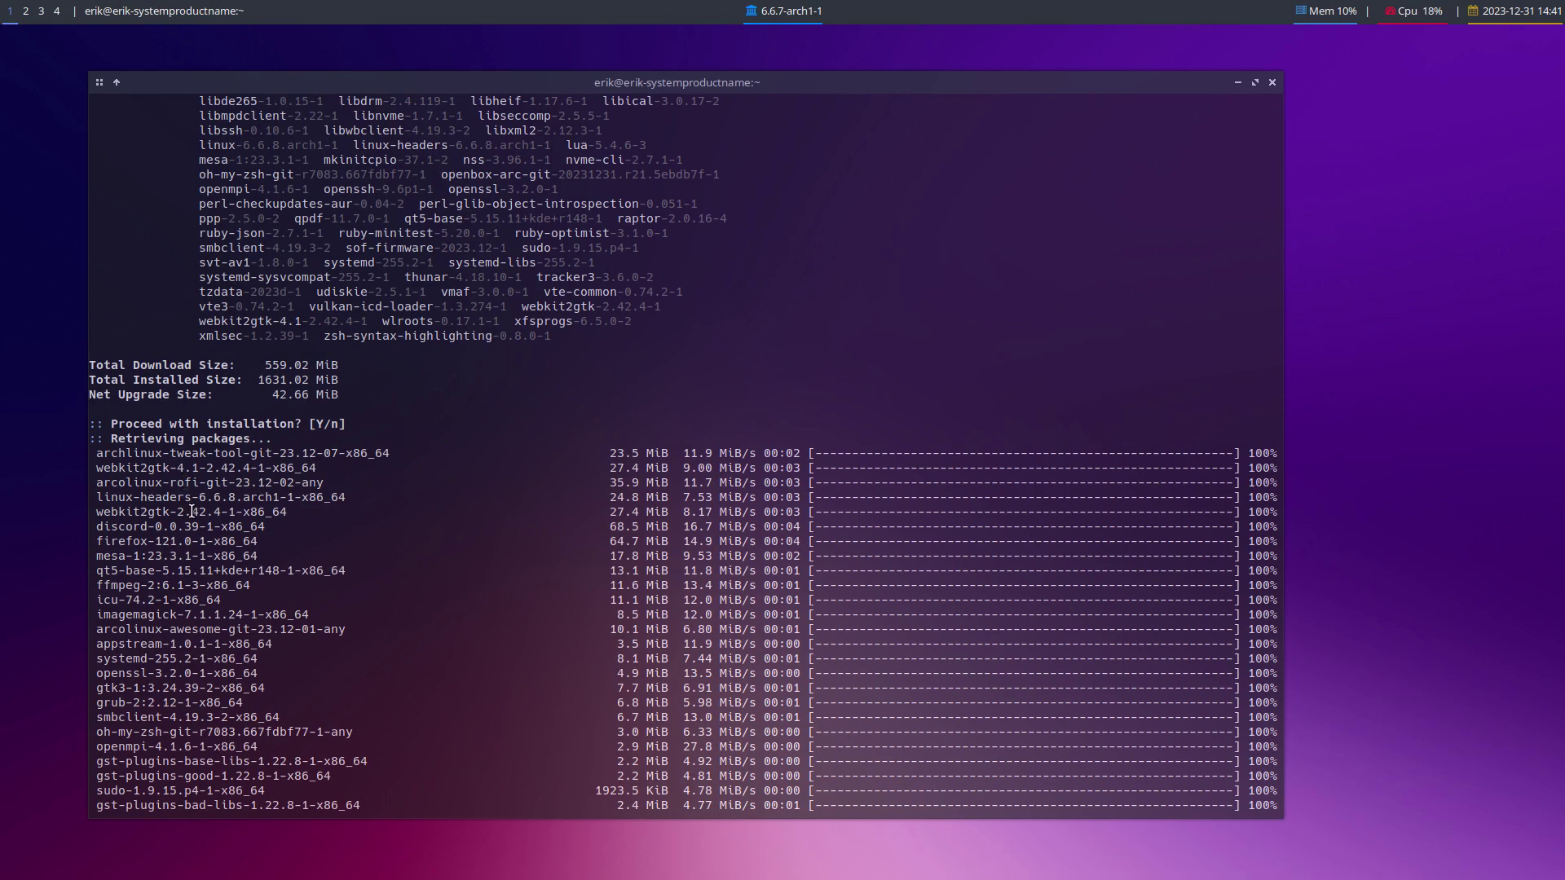
scroll(191, 511, down, 1)
scroll(191, 511, down, 2)
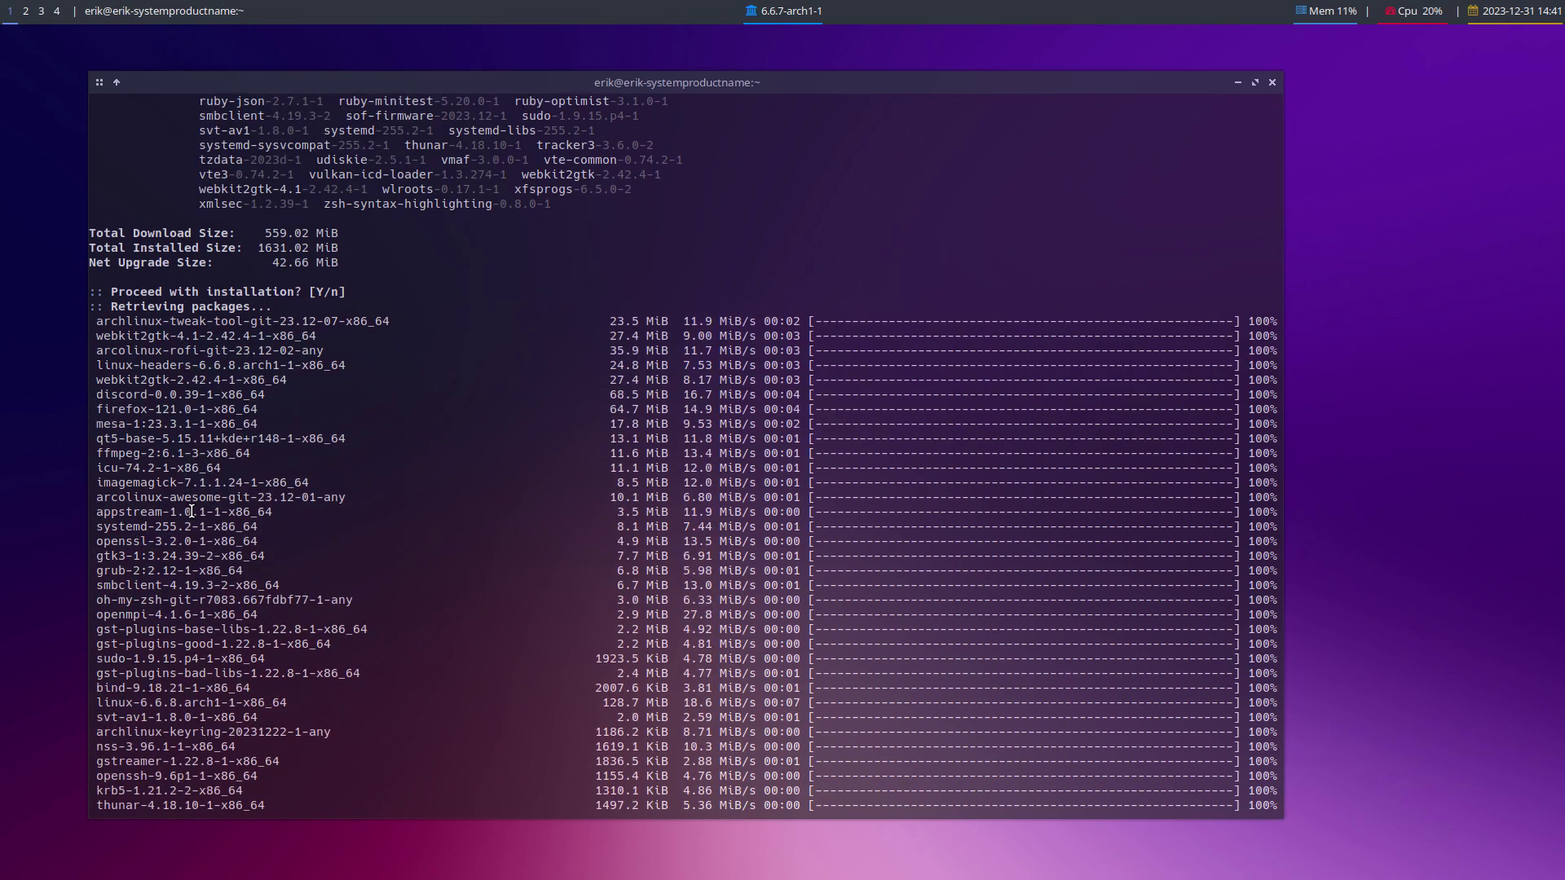
scroll(191, 511, down, 2)
scroll(192, 511, down, 1)
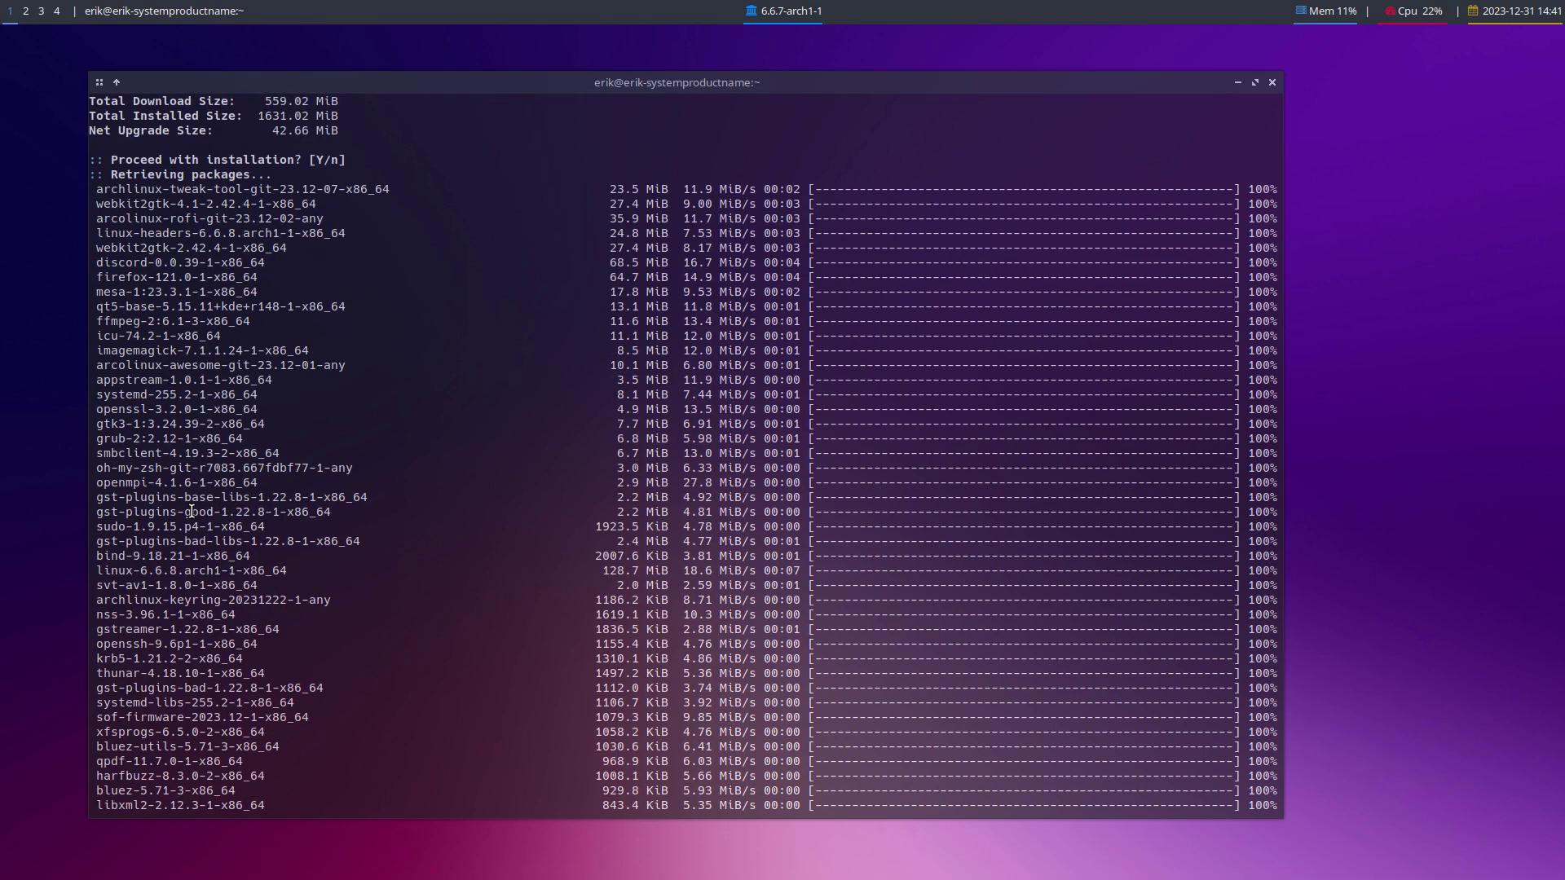
scroll(191, 511, down, 1)
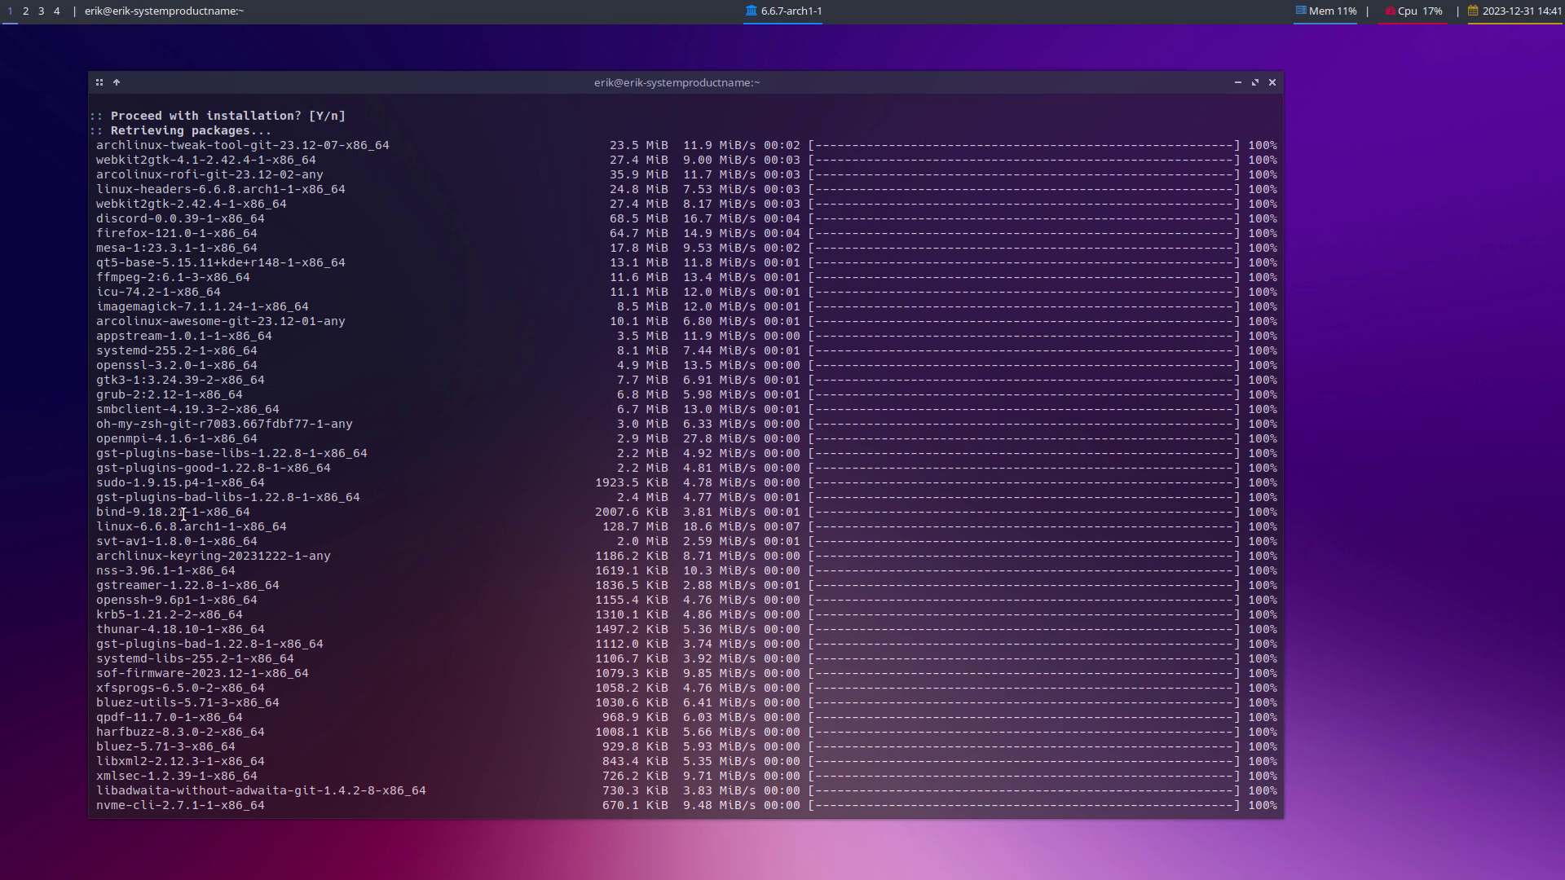
scroll(184, 513, down, 1)
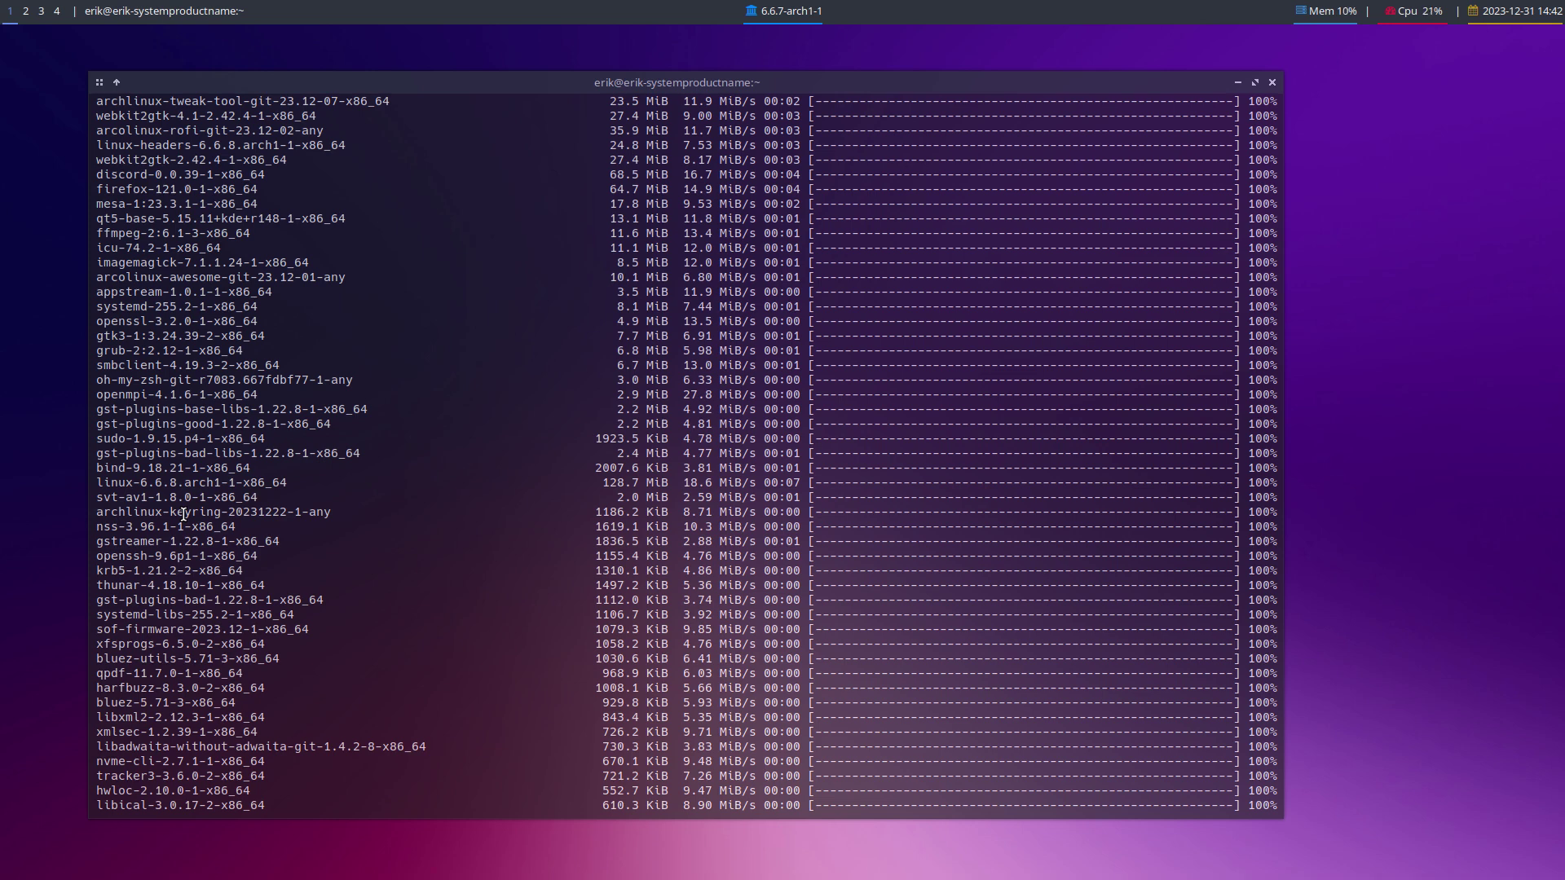
scroll(183, 514, down, 1)
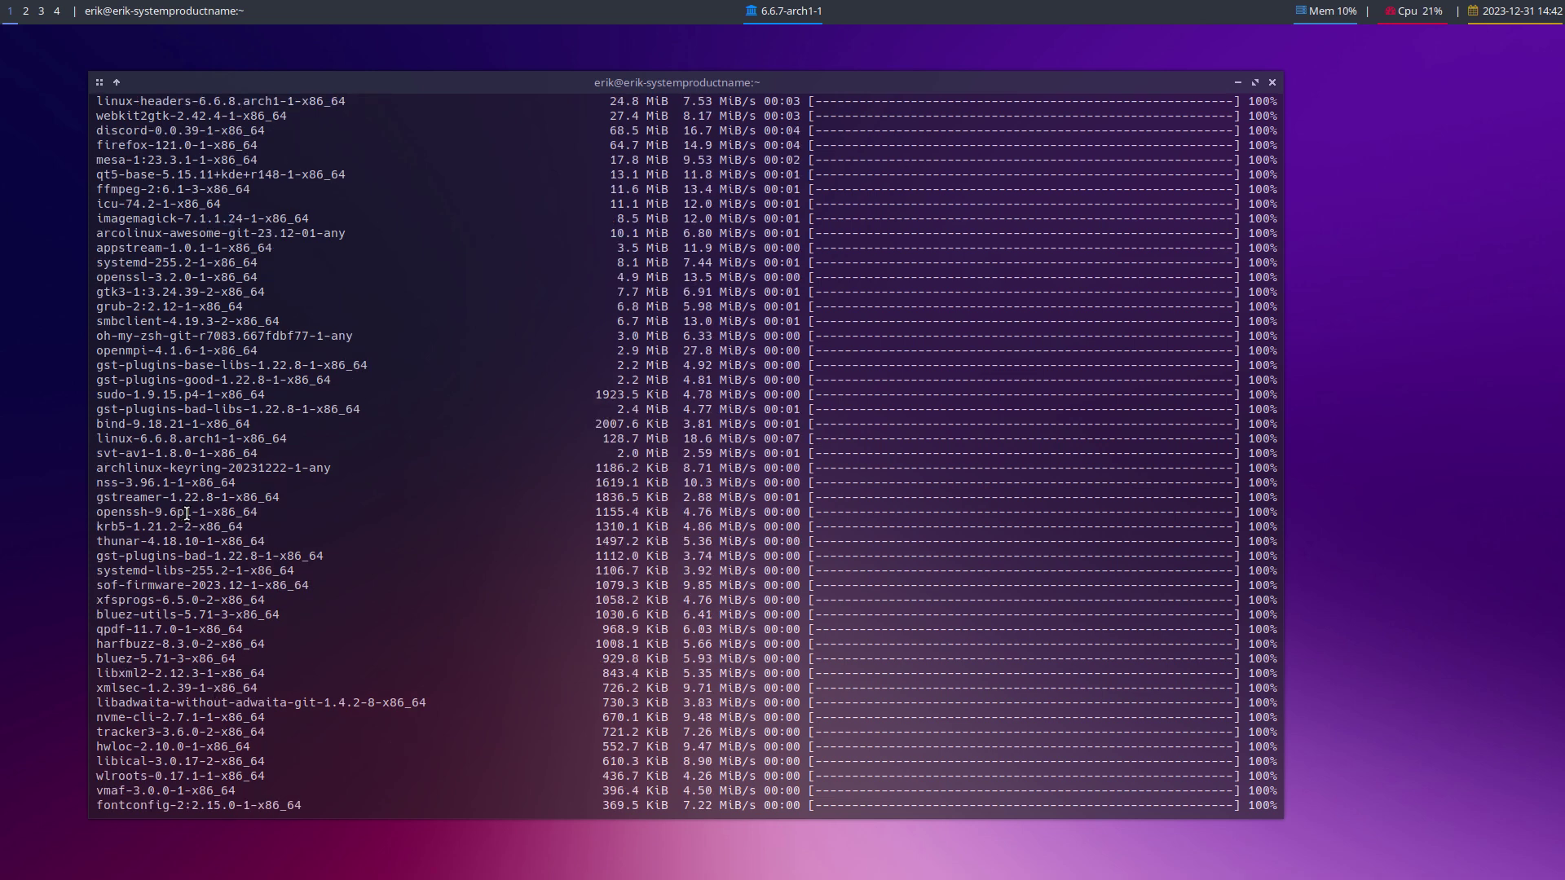
scroll(189, 512, down, 2)
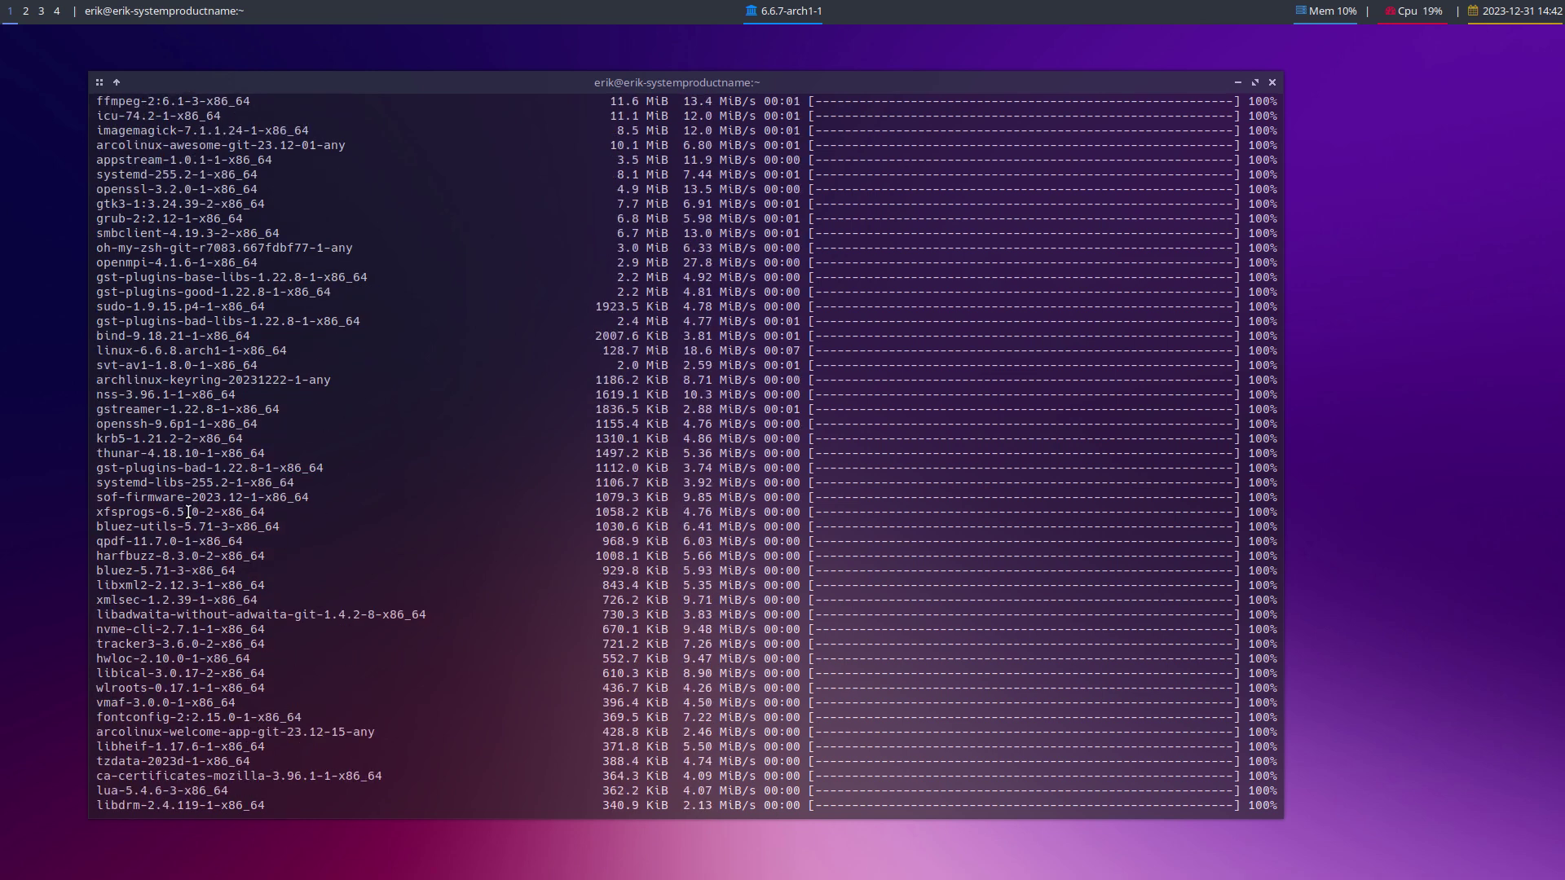
scroll(193, 508, down, 2)
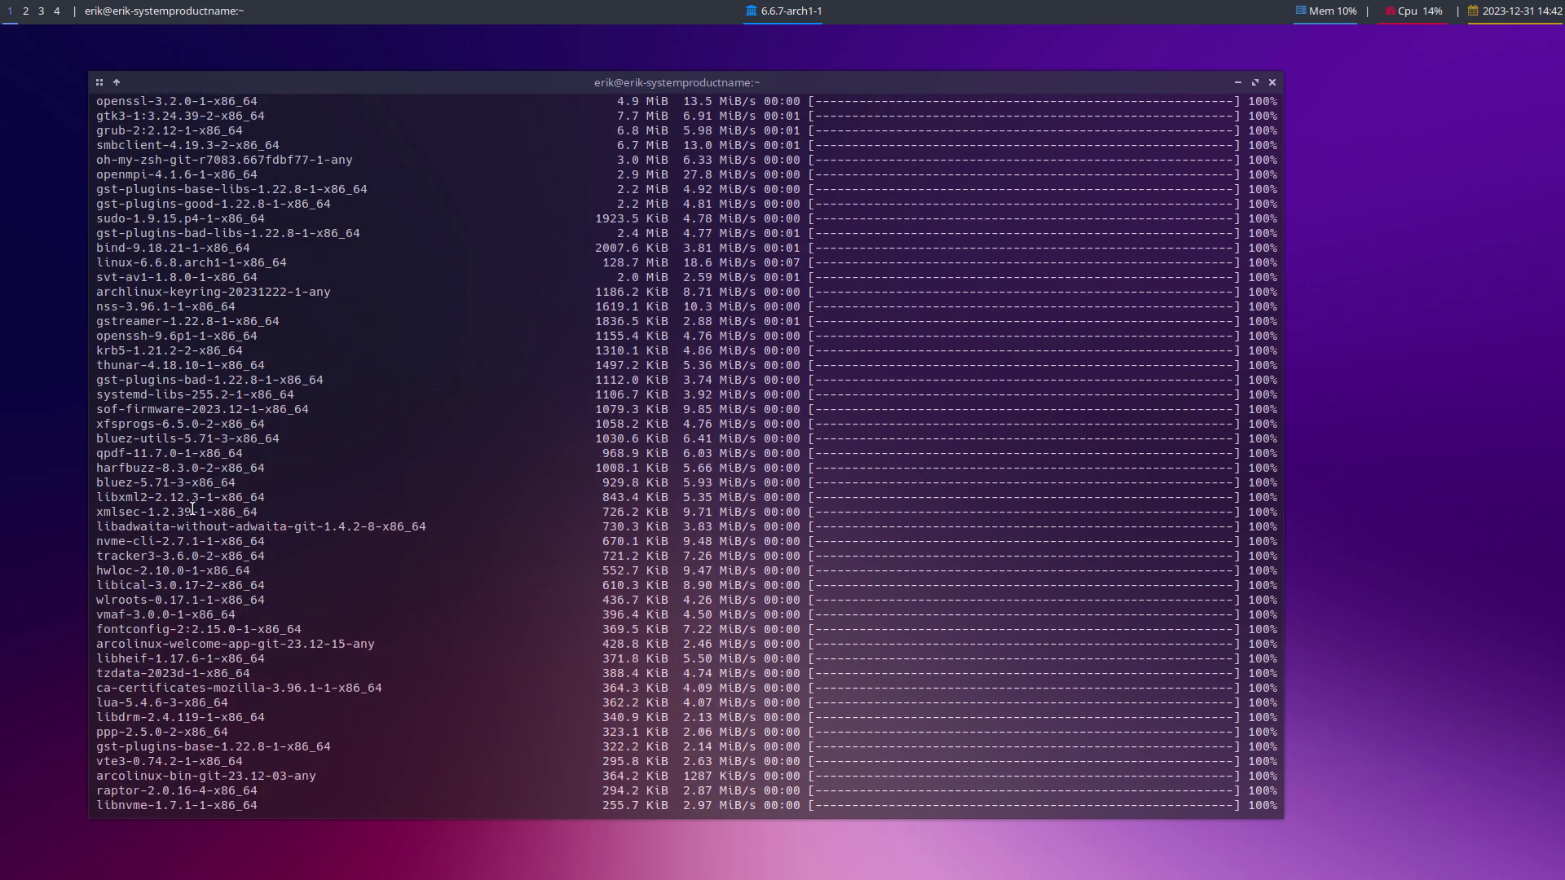
scroll(193, 509, down, 2)
scroll(192, 509, down, 4)
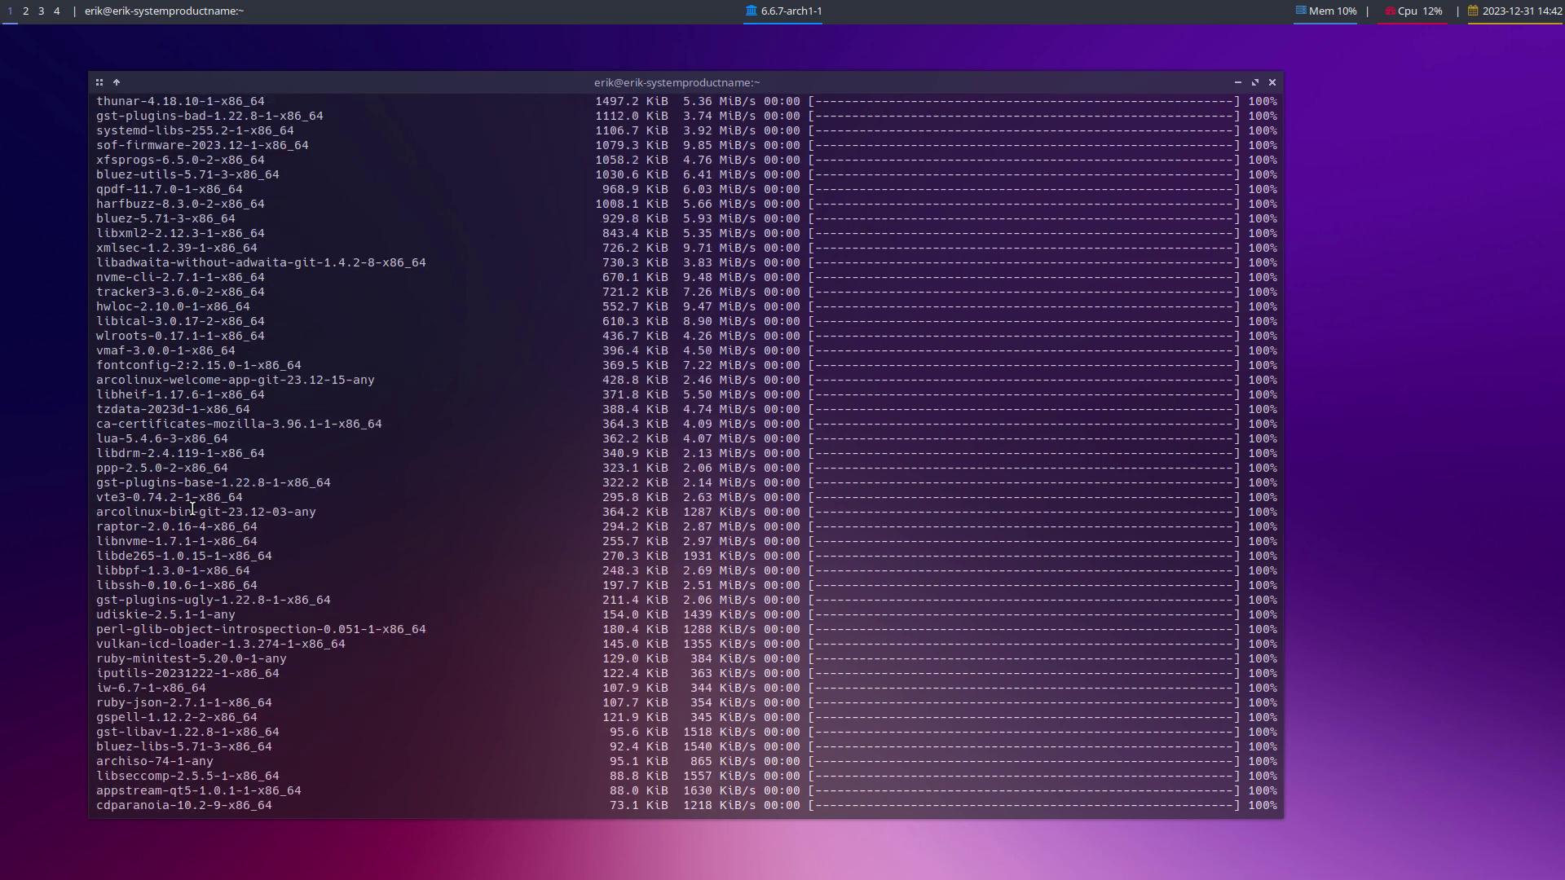
scroll(192, 509, down, 2)
scroll(193, 509, down, 3)
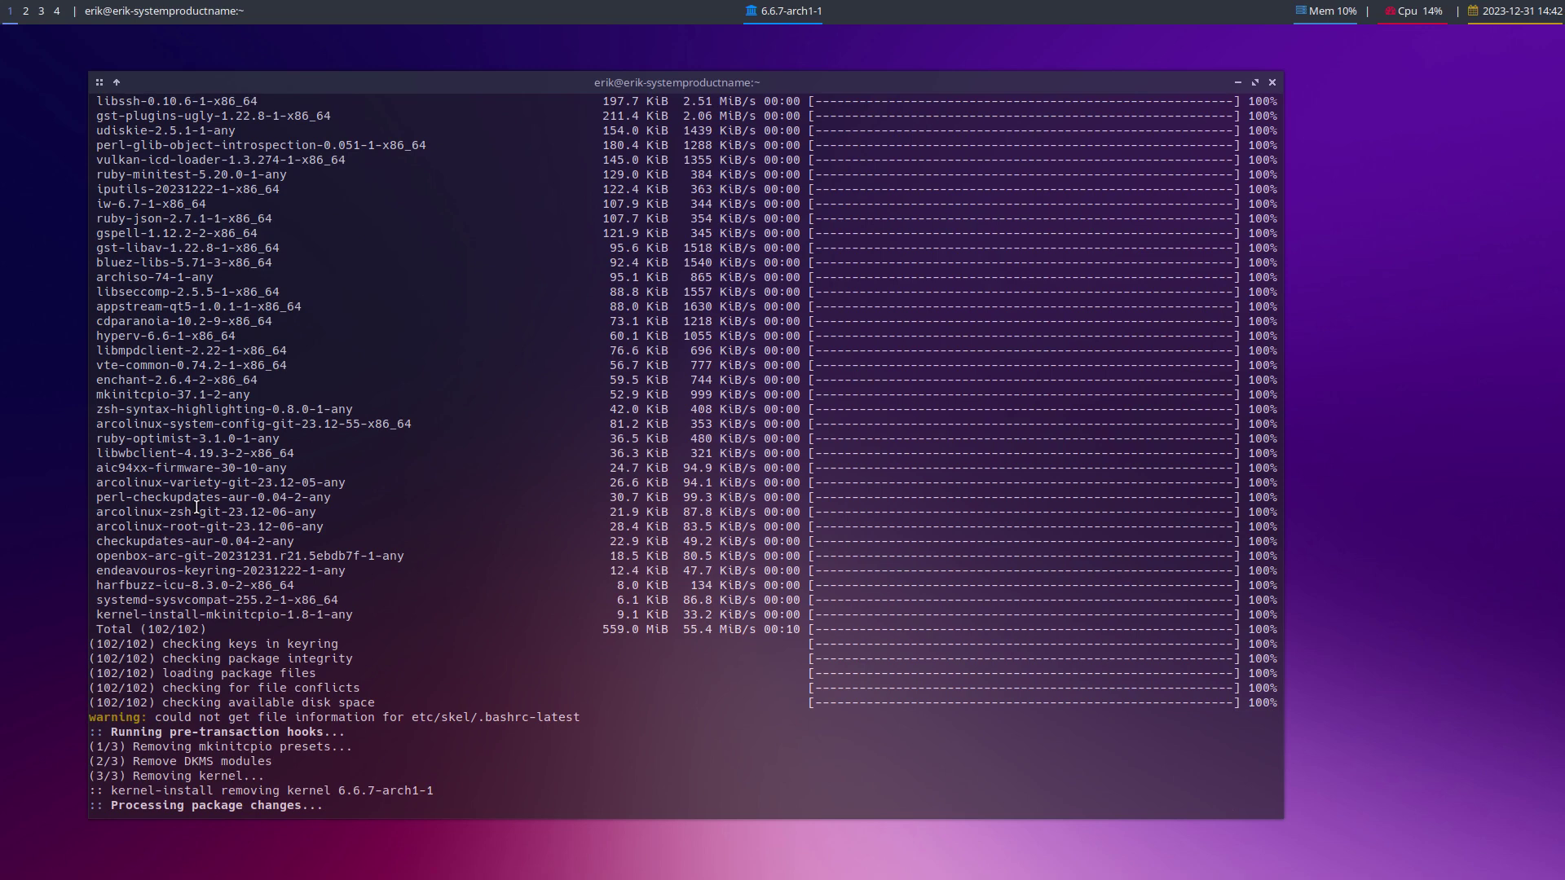
drag(133, 482, 249, 483)
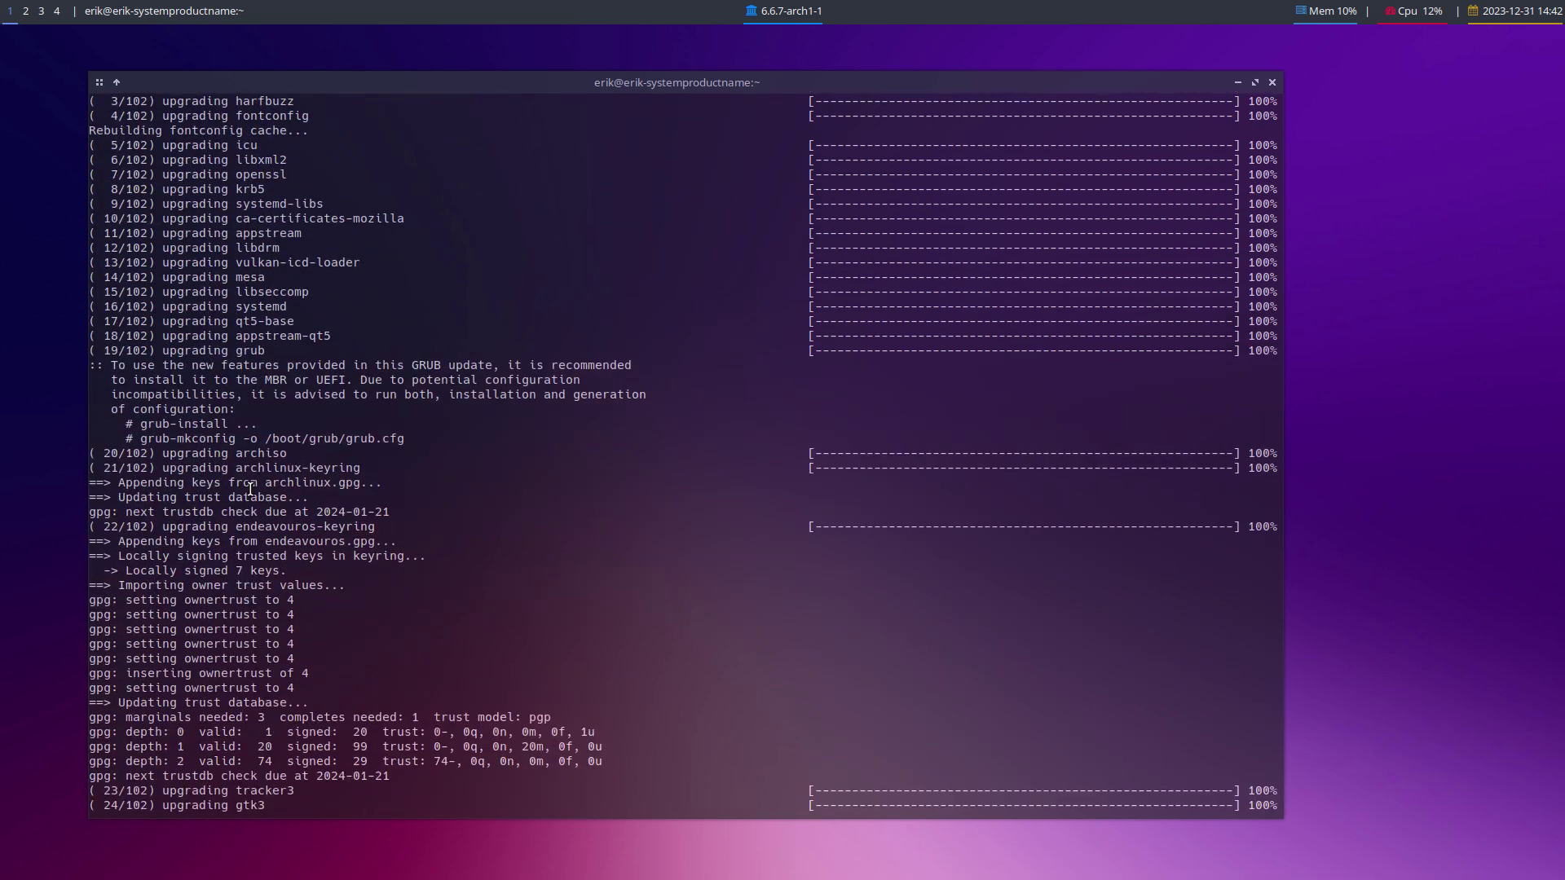
Inspect the grub upgrade, grub-install recommendation and archlinux-tweak-tool-git lines in the output
drag(162, 350, 287, 352)
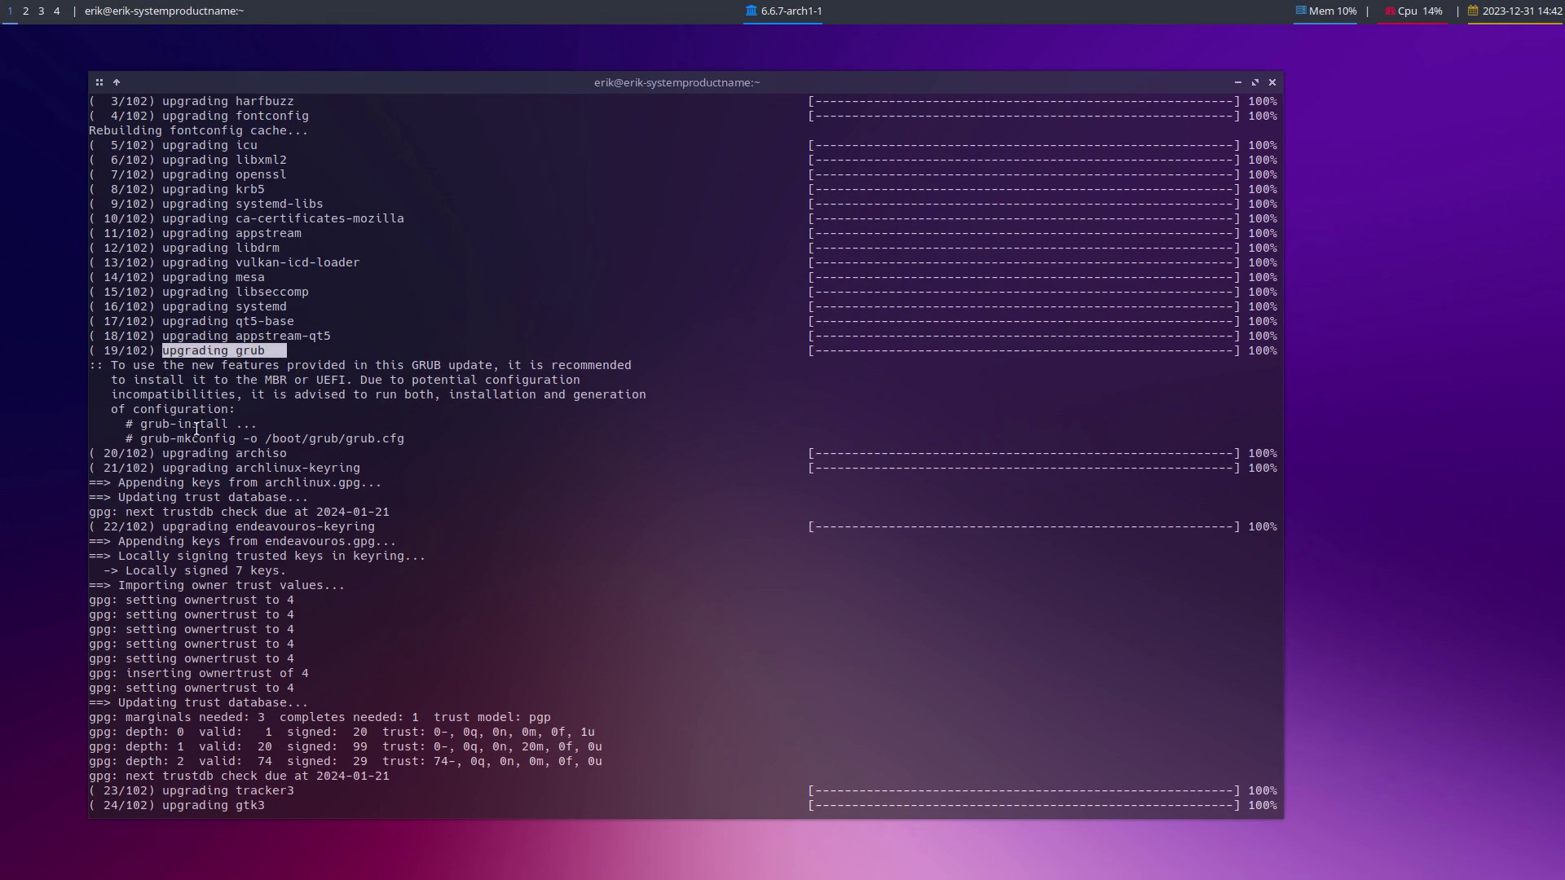
drag(163, 425, 316, 439)
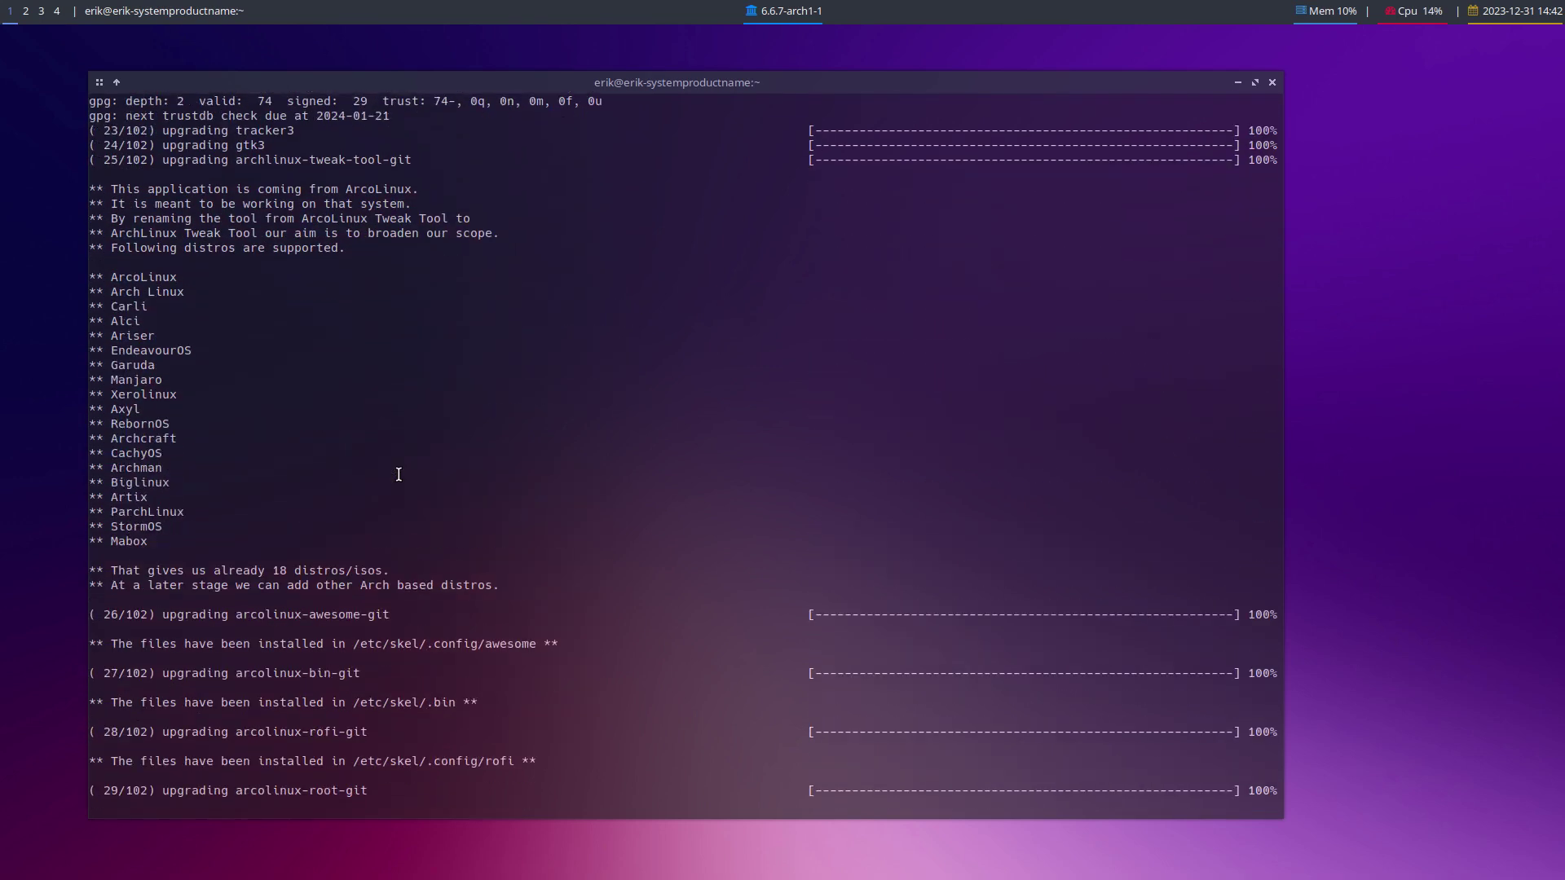
drag(265, 159, 419, 175)
drag(166, 542, 73, 277)
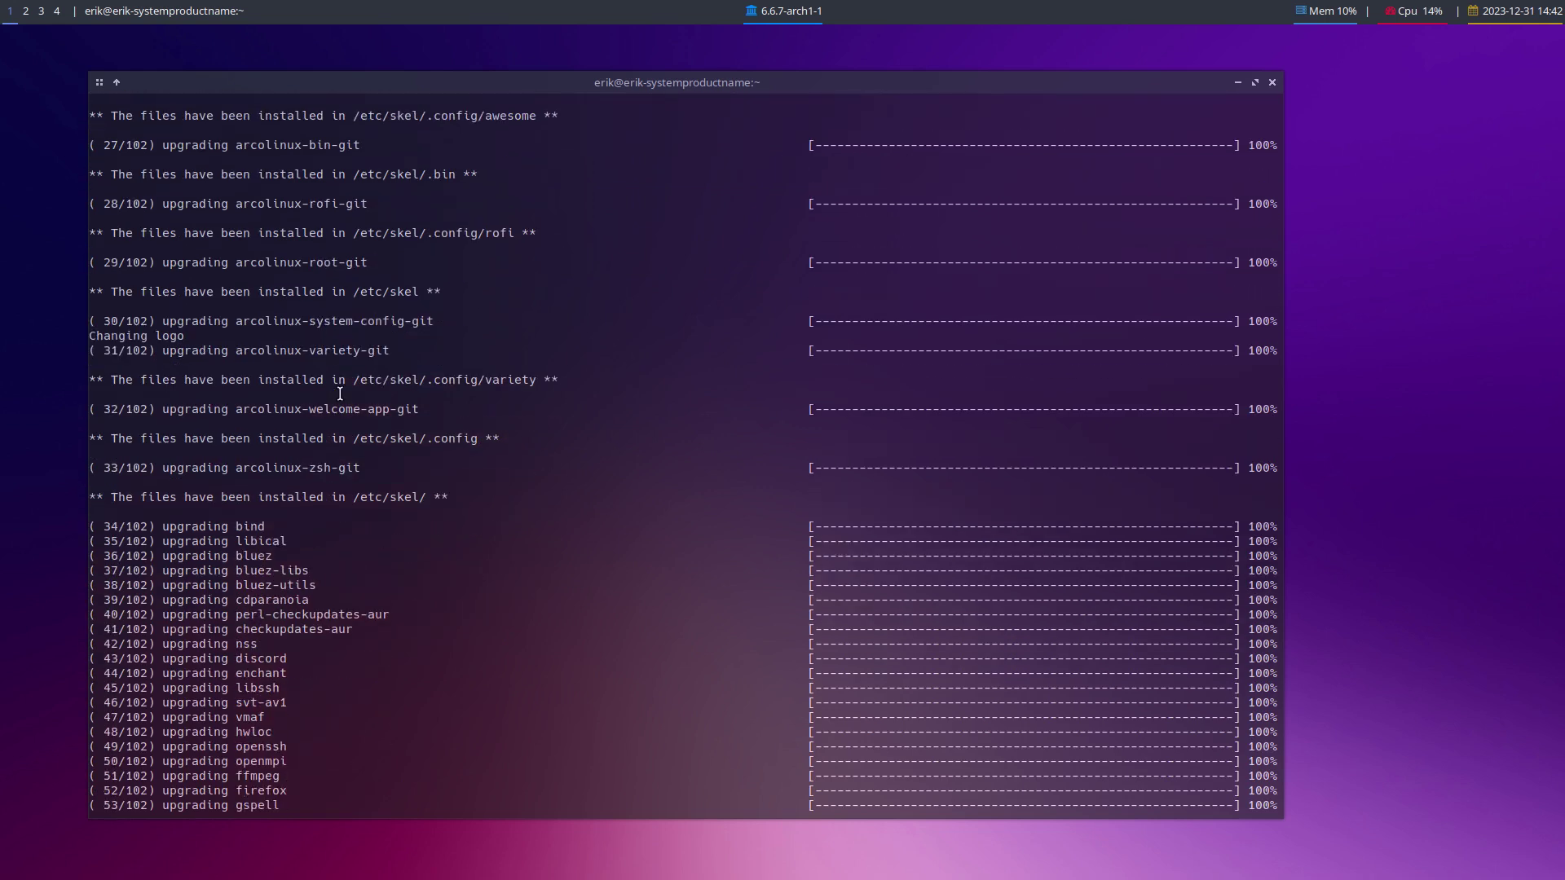
Check the /etc/skel install messages for awesome and rofi configs, then close the finished terminal
drag(436, 585, 331, 586)
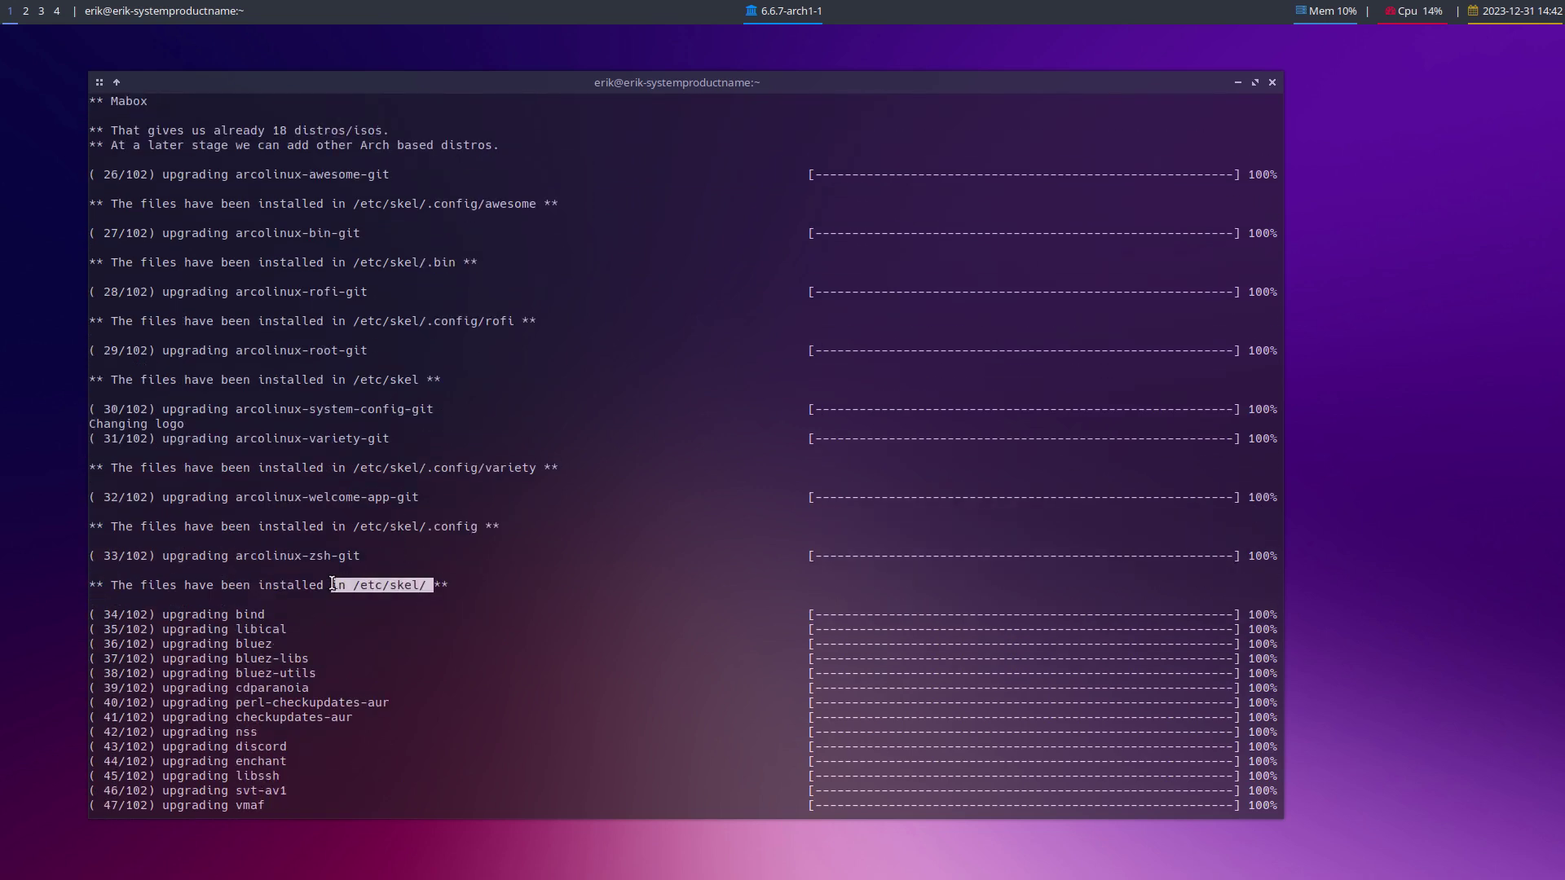
drag(384, 524, 330, 519)
drag(366, 380, 353, 380)
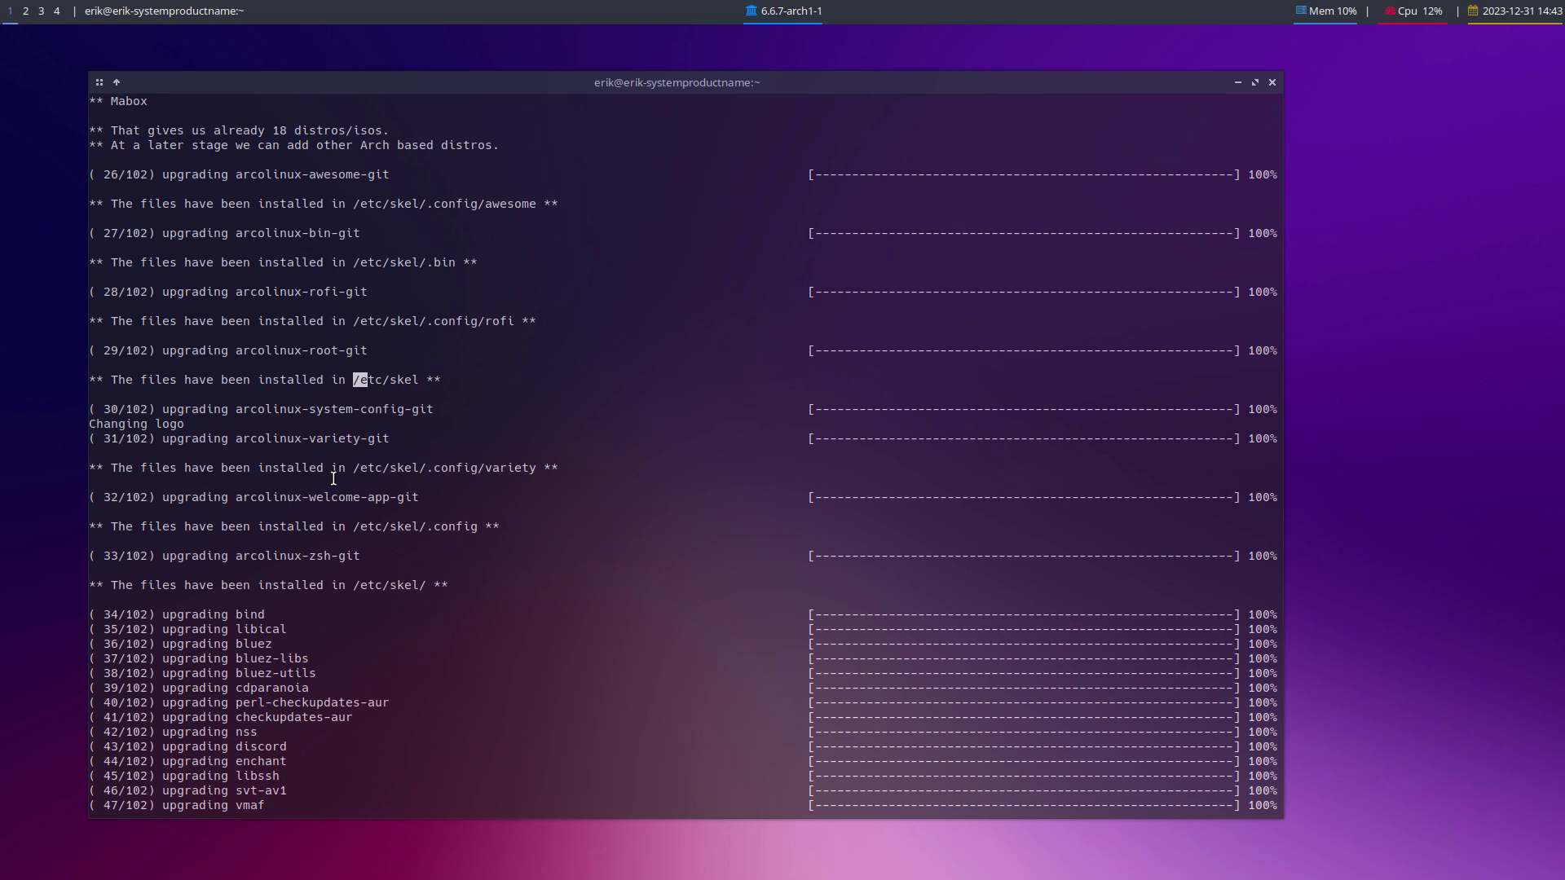
drag(471, 205, 536, 205)
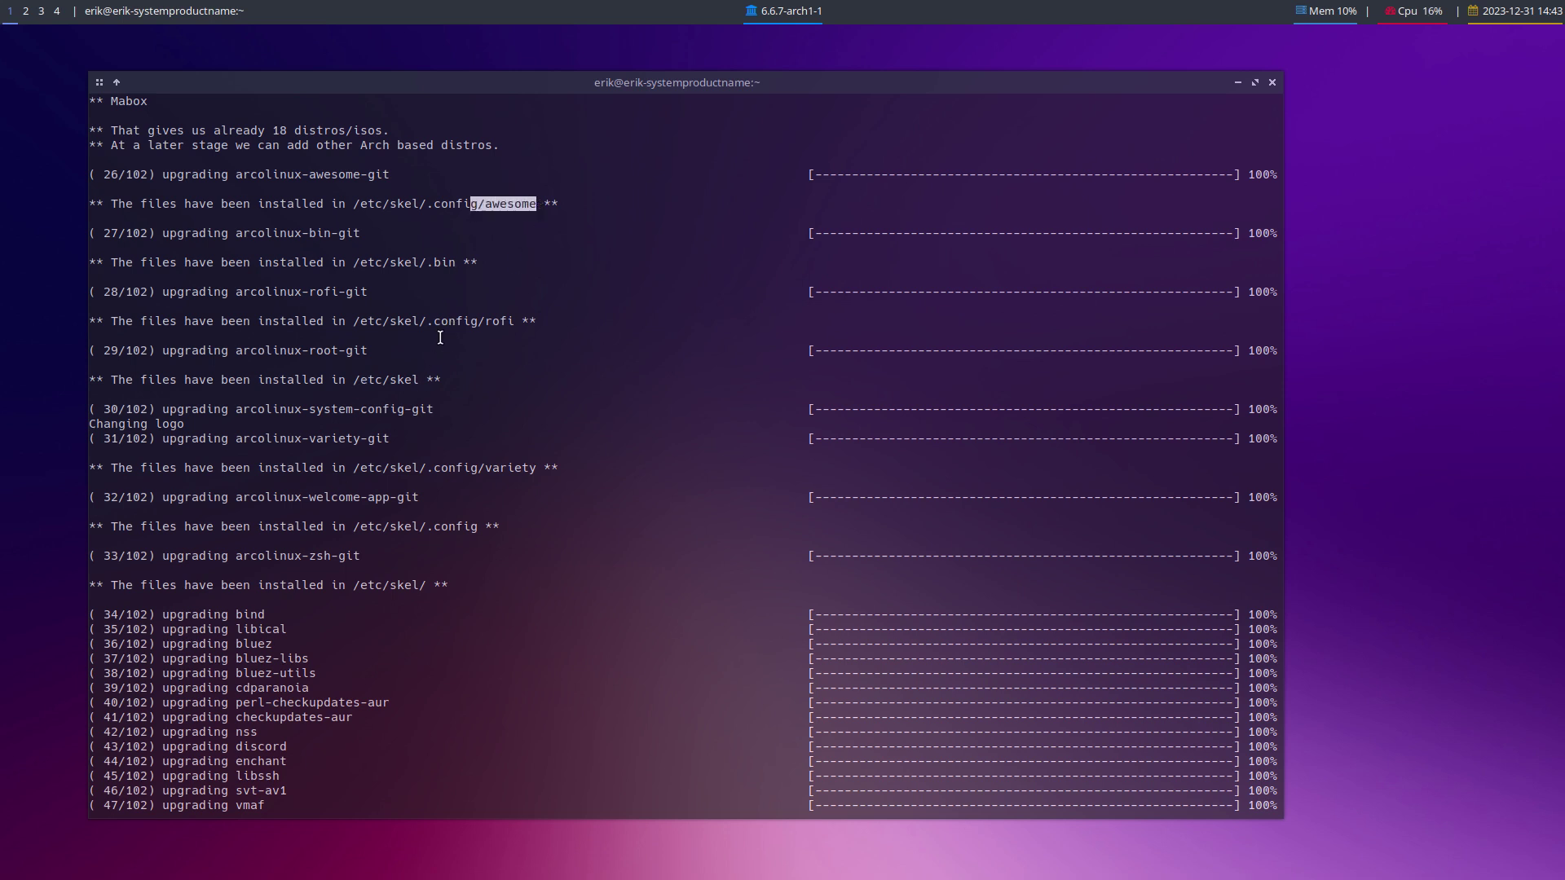
drag(406, 321, 514, 322)
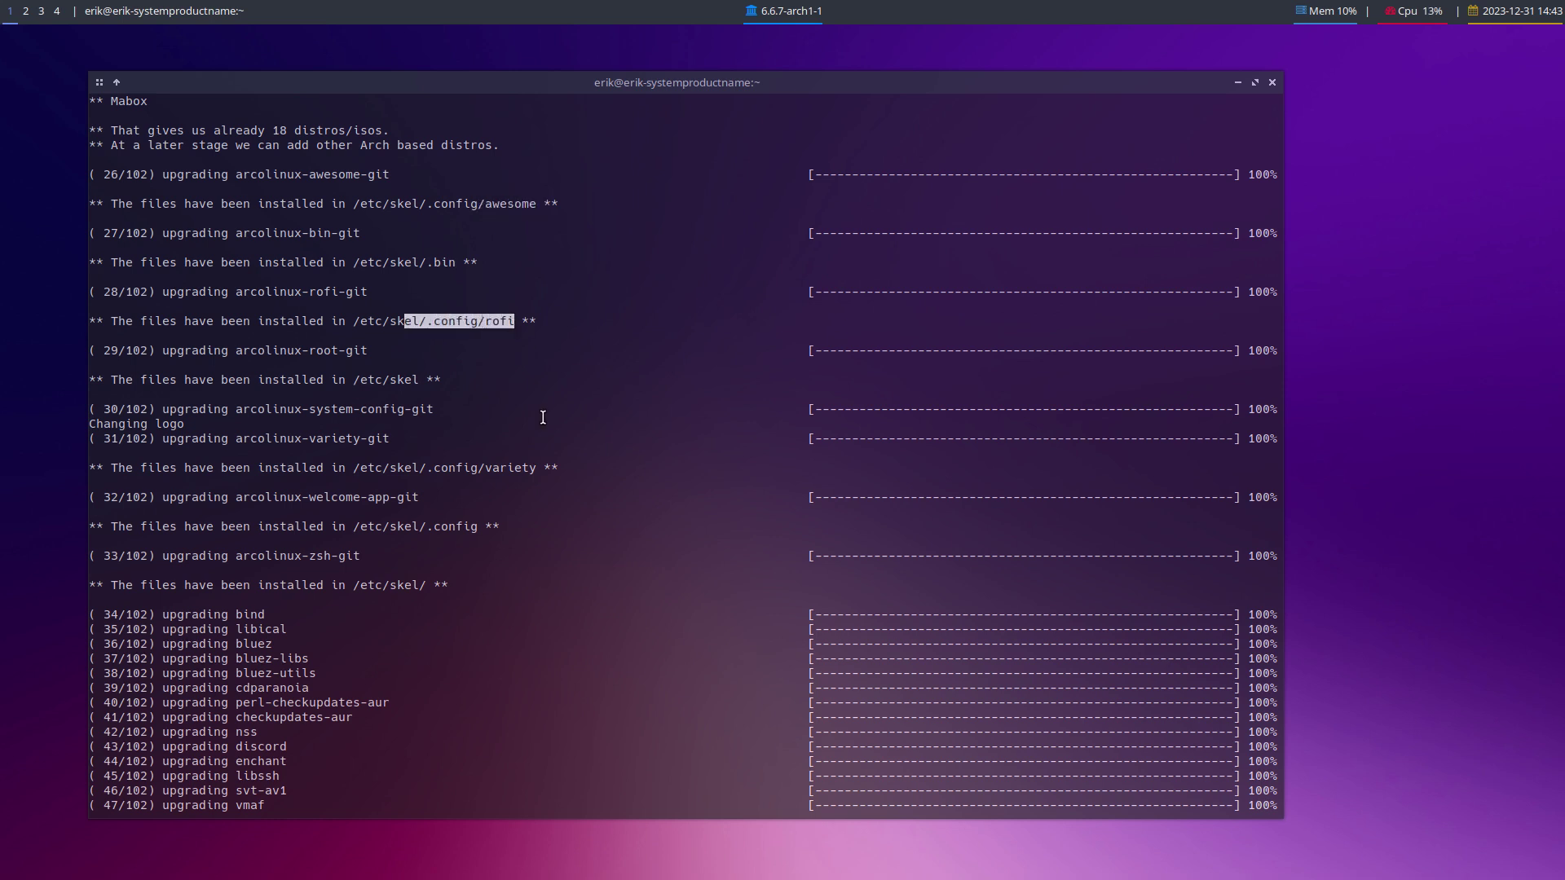
drag(433, 321, 515, 321)
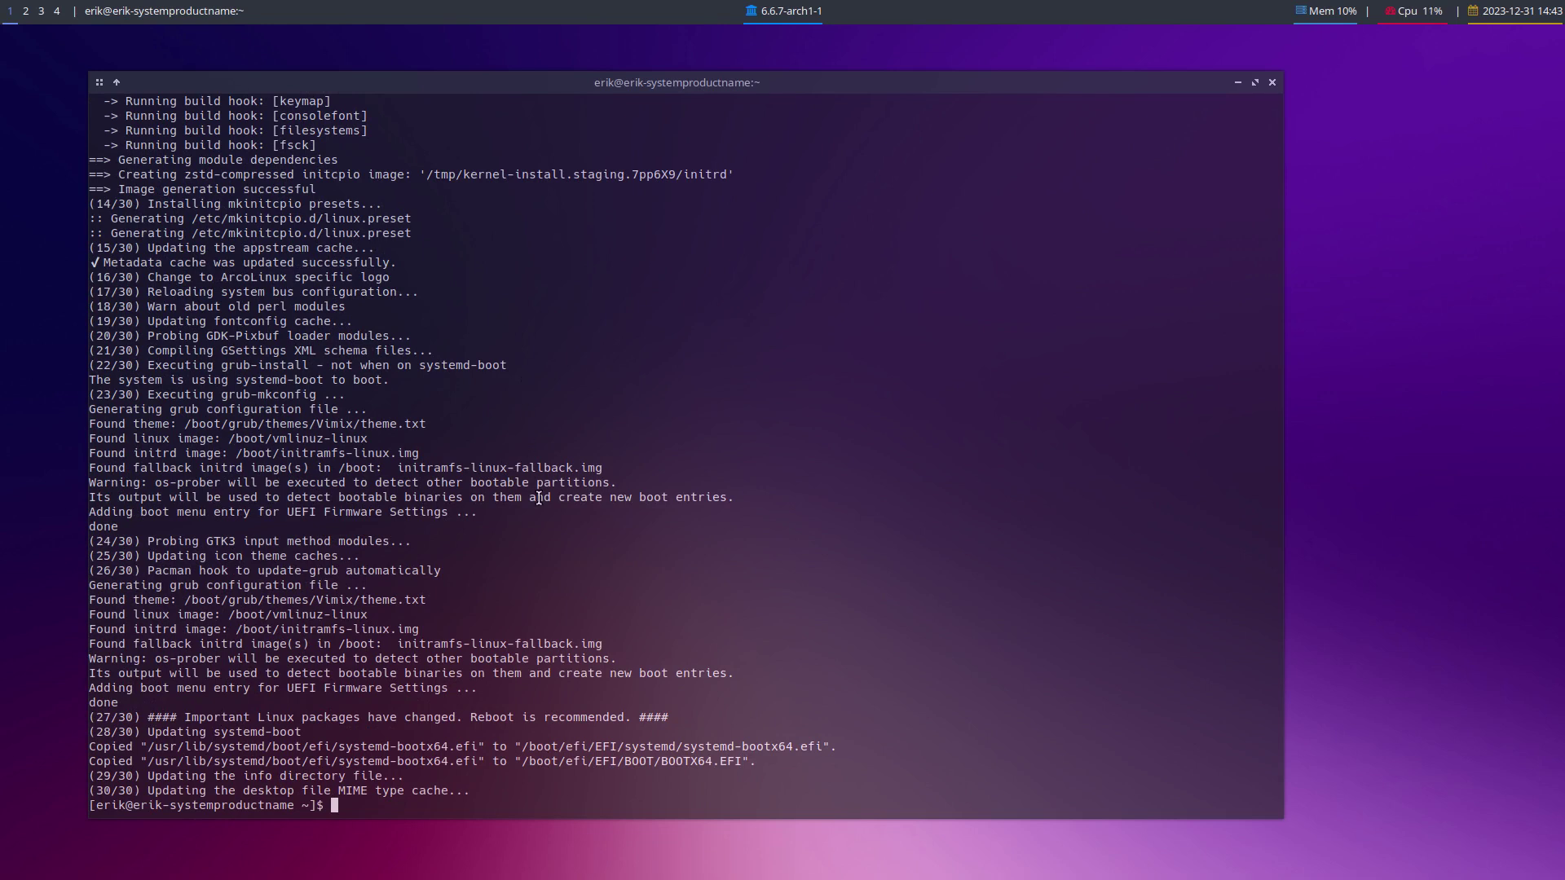
key(super+q)
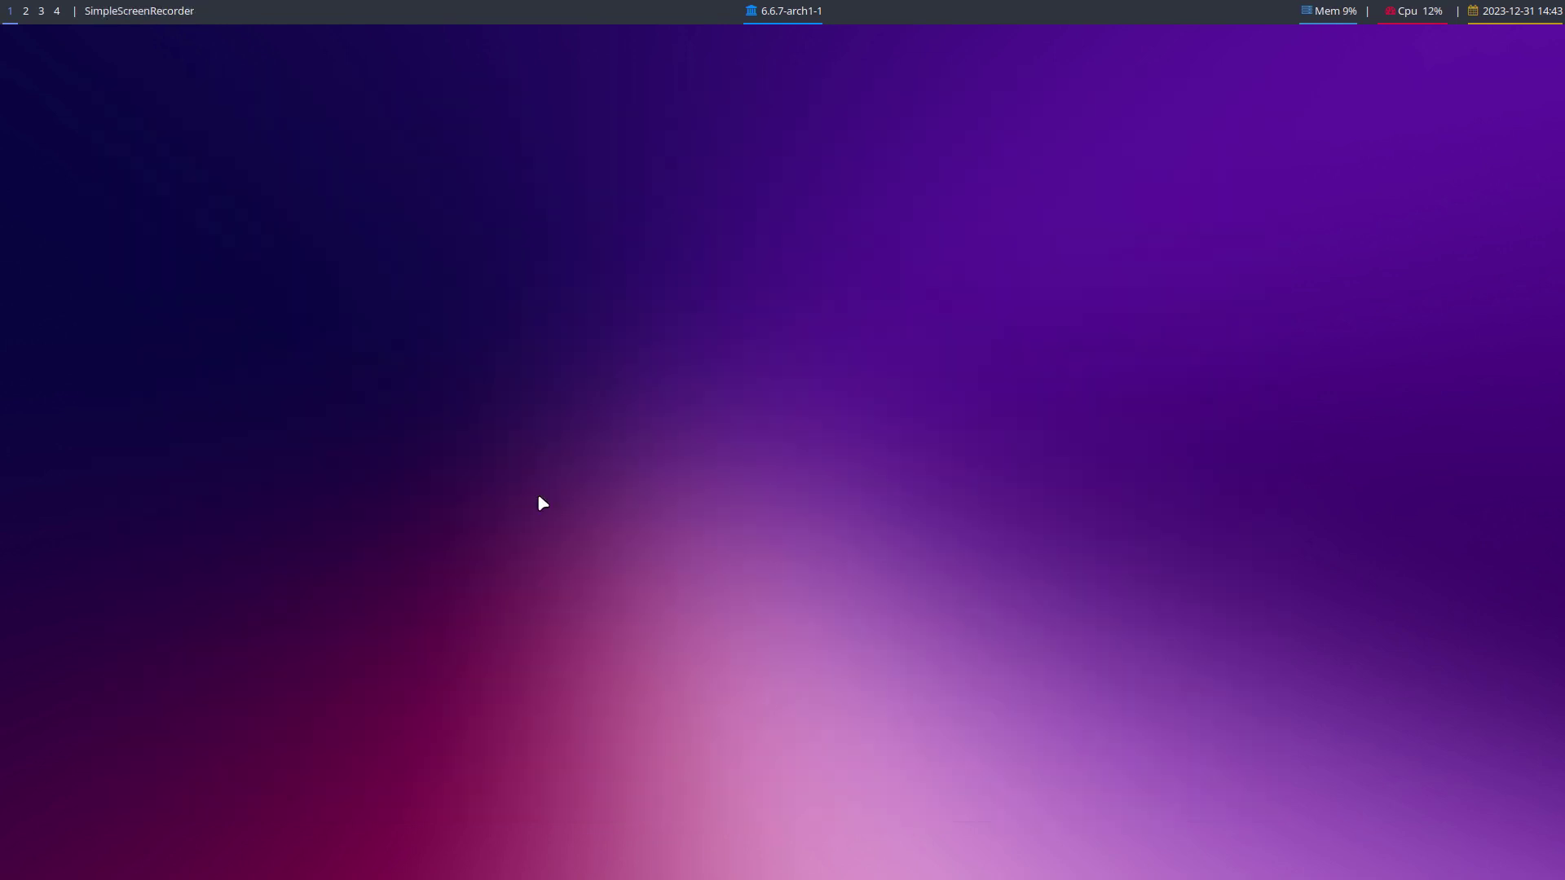
Run upall with the sudo password to confirm nothing is left to upgrade, then close it
key(super+Return)
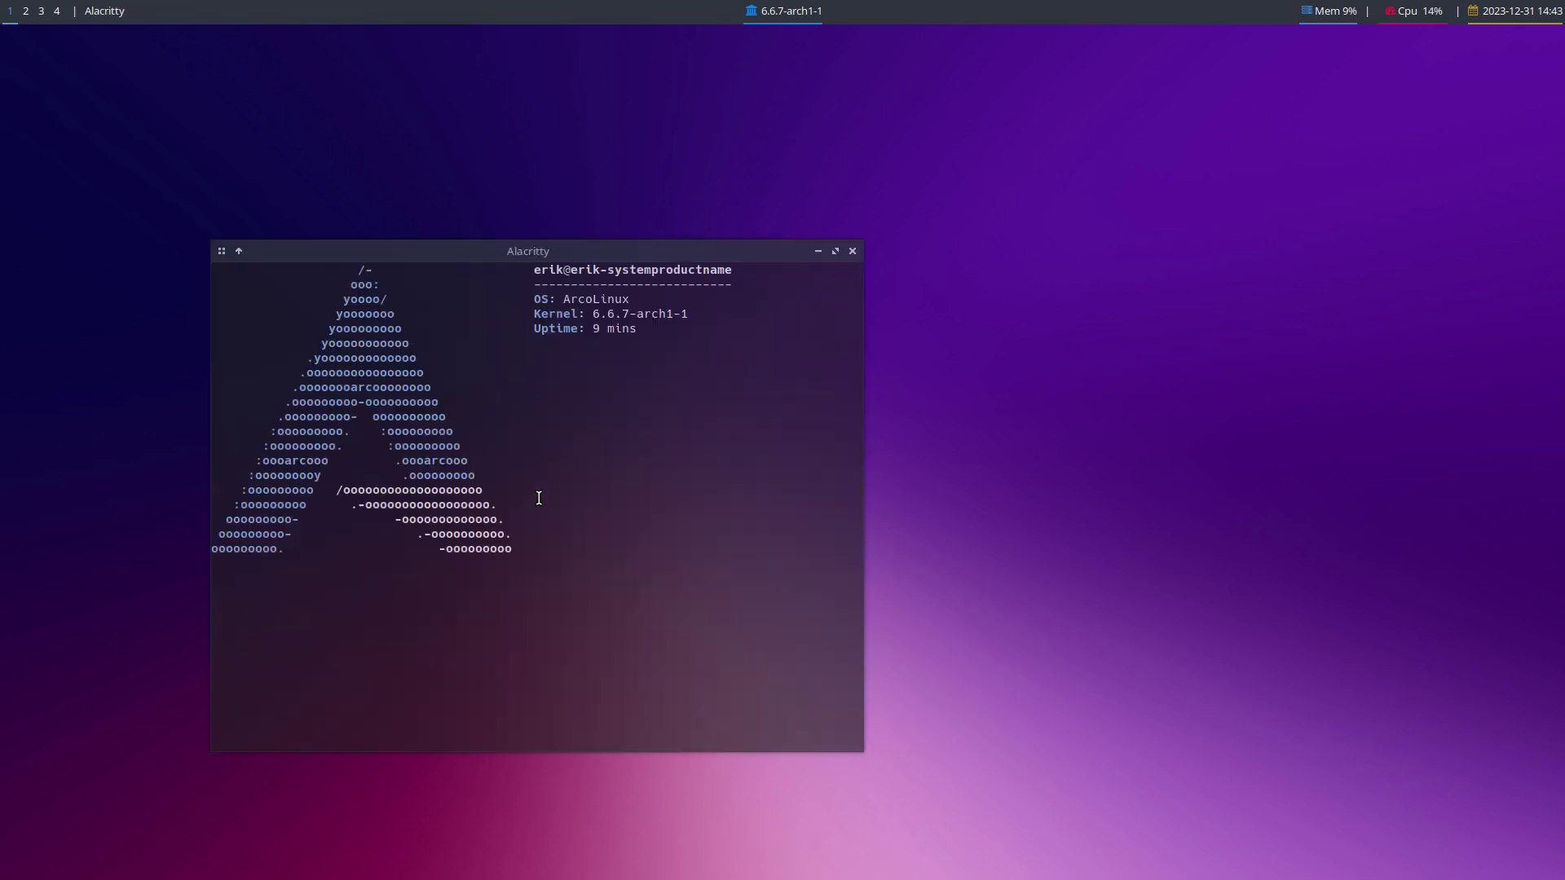
text(upall)
key(Return)
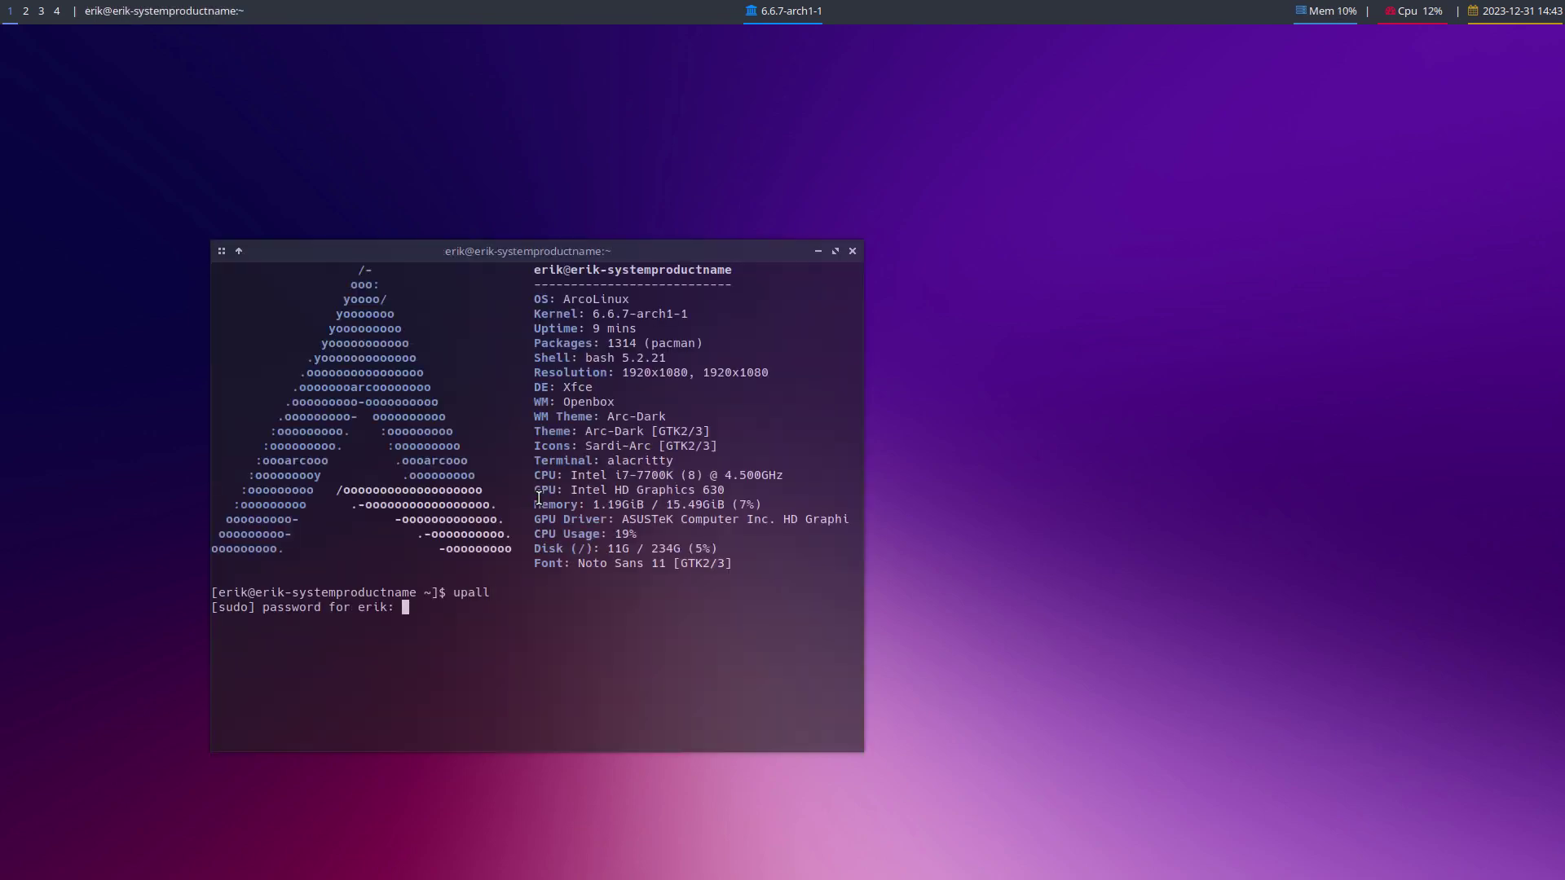
key(Return)
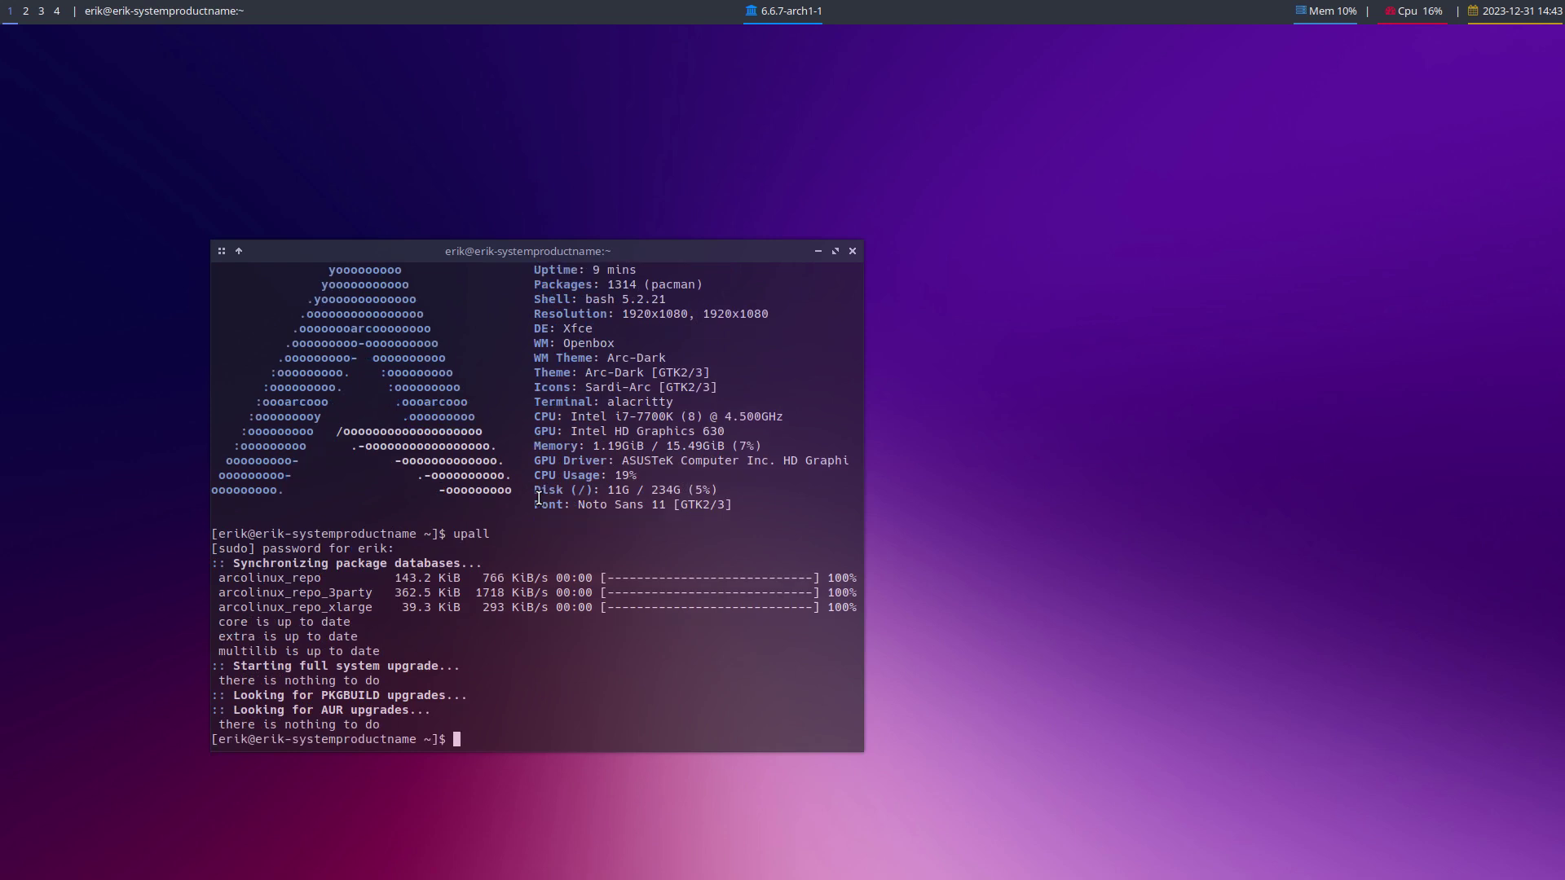
key(super+q)
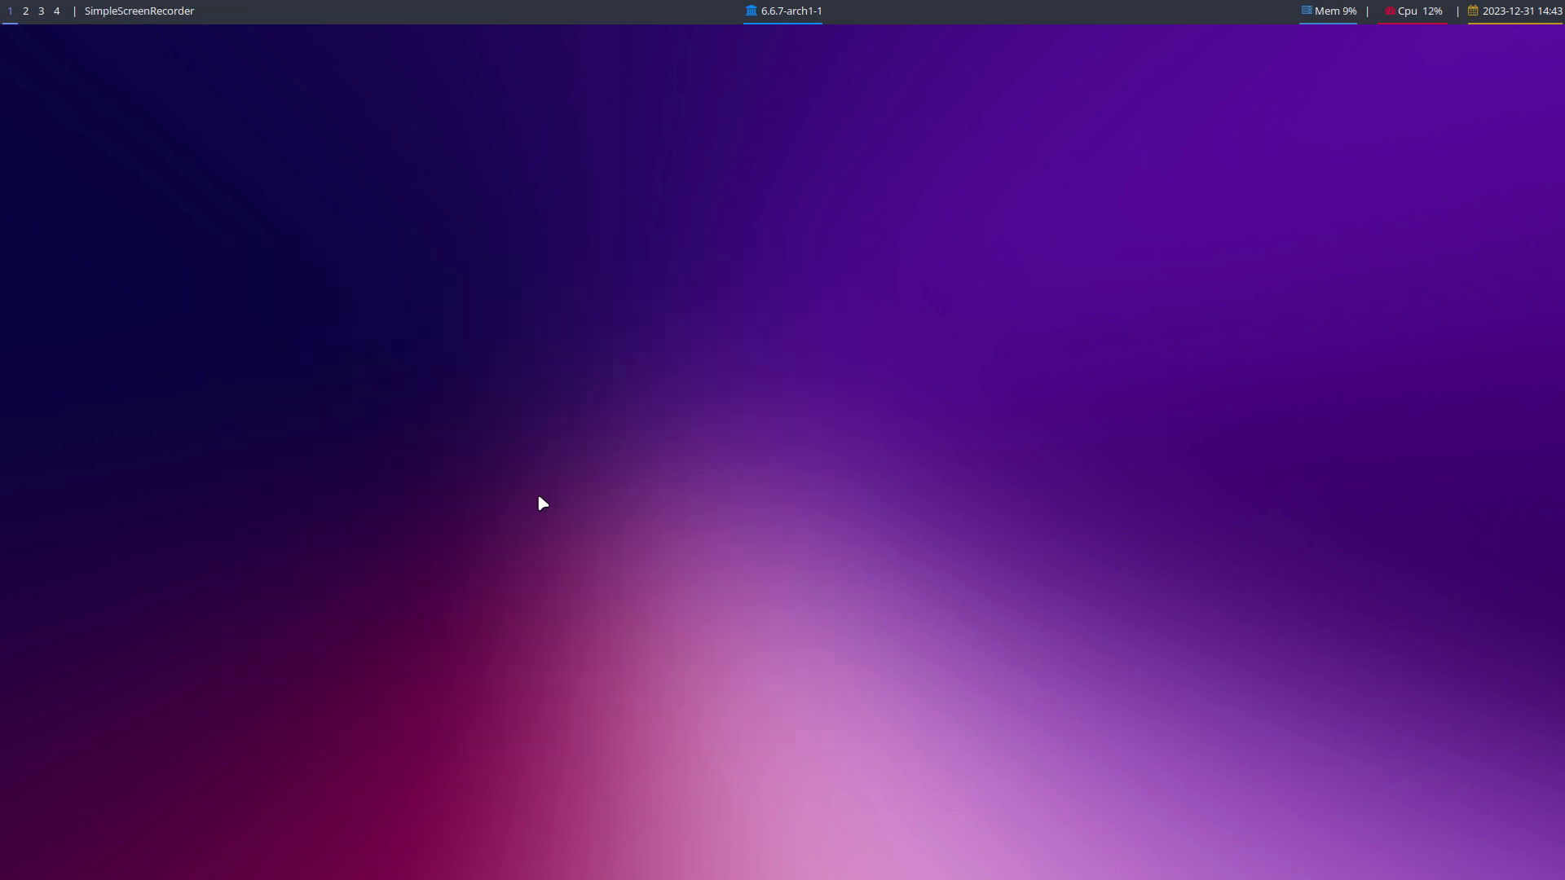
In a fresh terminal, run xd to list the installed xsession desktop files
key(super+Return)
text(xd)
key(Return)
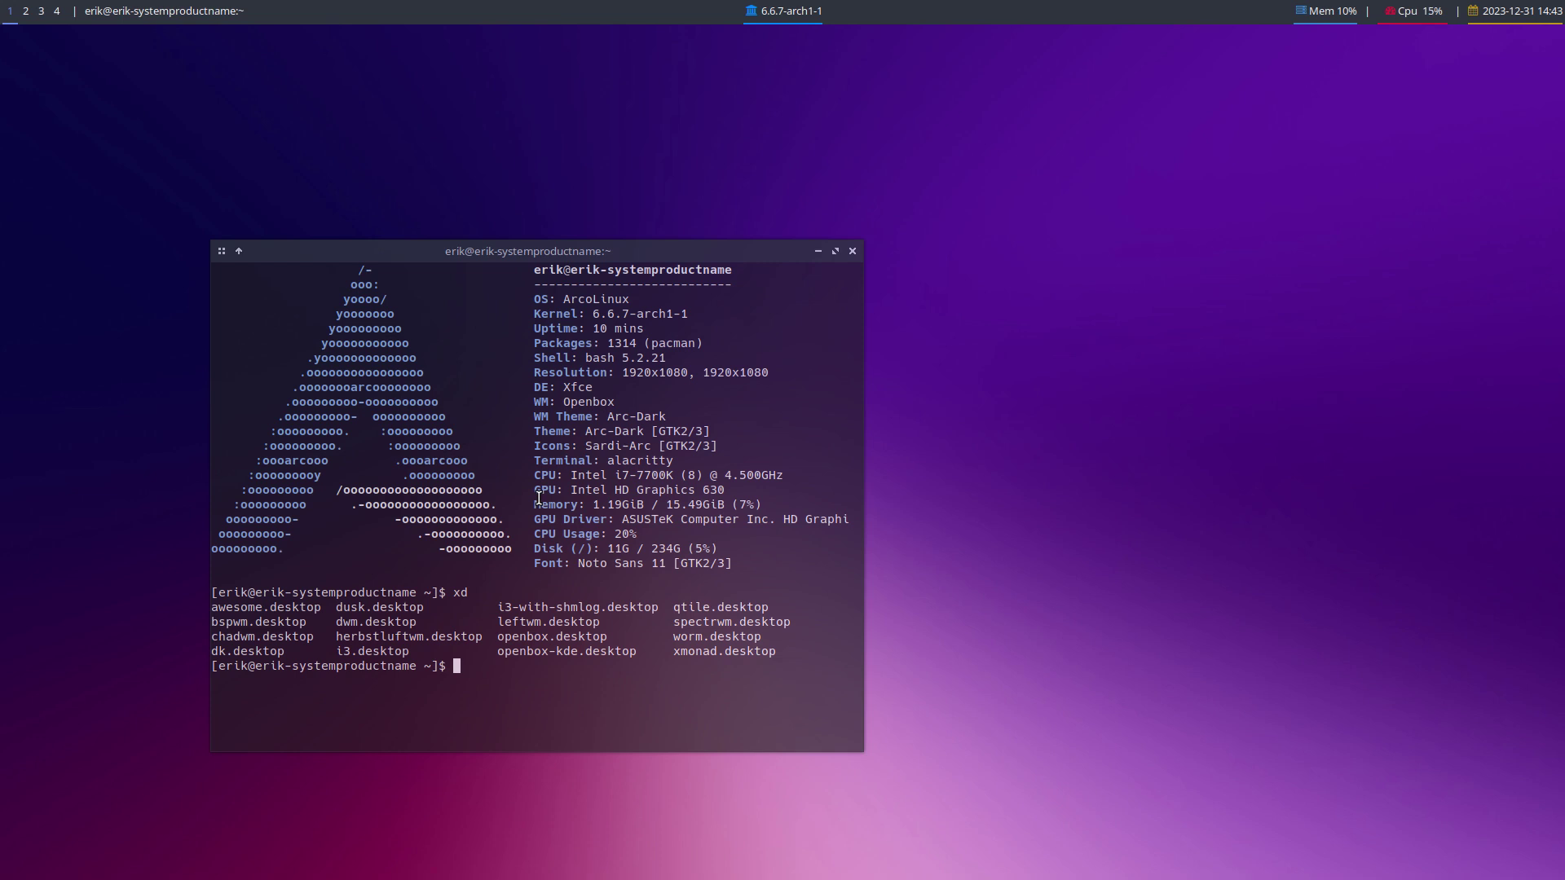
Run skel and answer y to back up .config and refresh it from /etc/skel, then close the terminal
text(s)
text(kel)
key(Return)
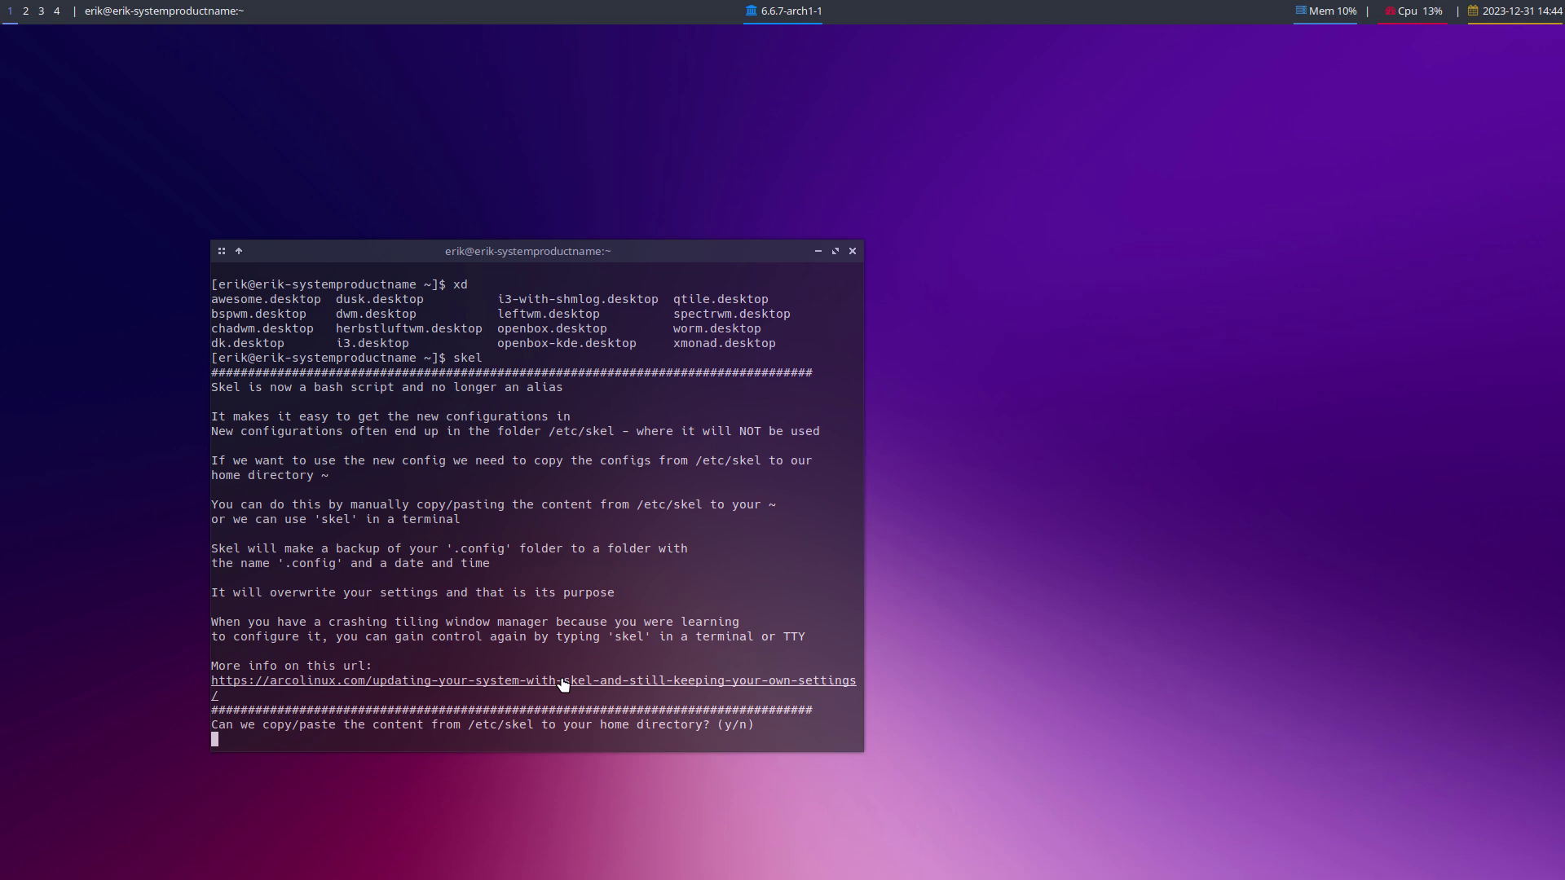
text(y)
key(Return)
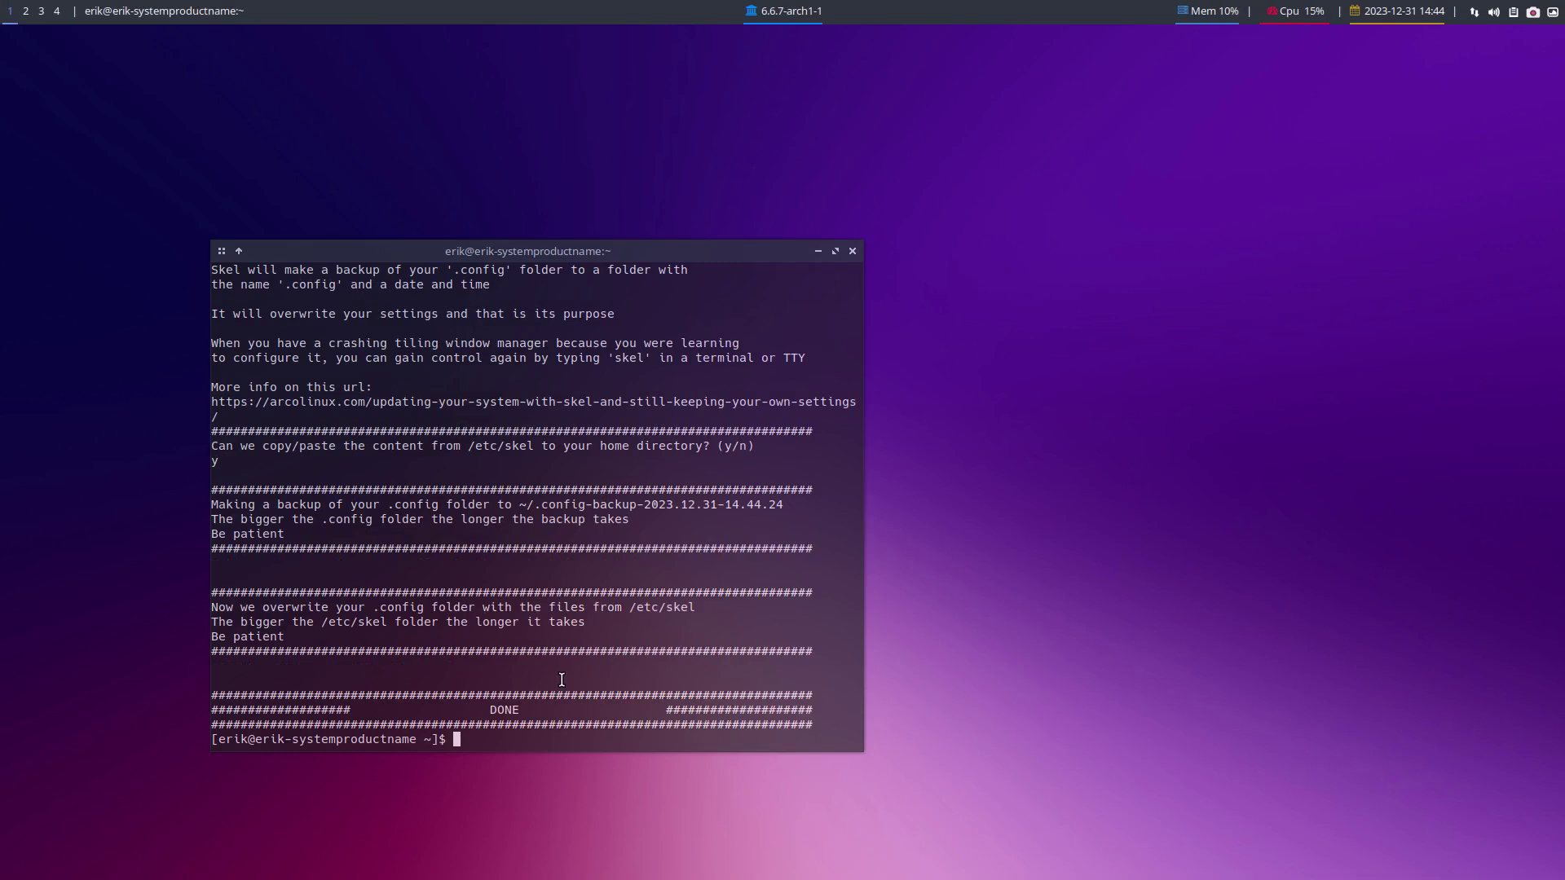
key(super+q)
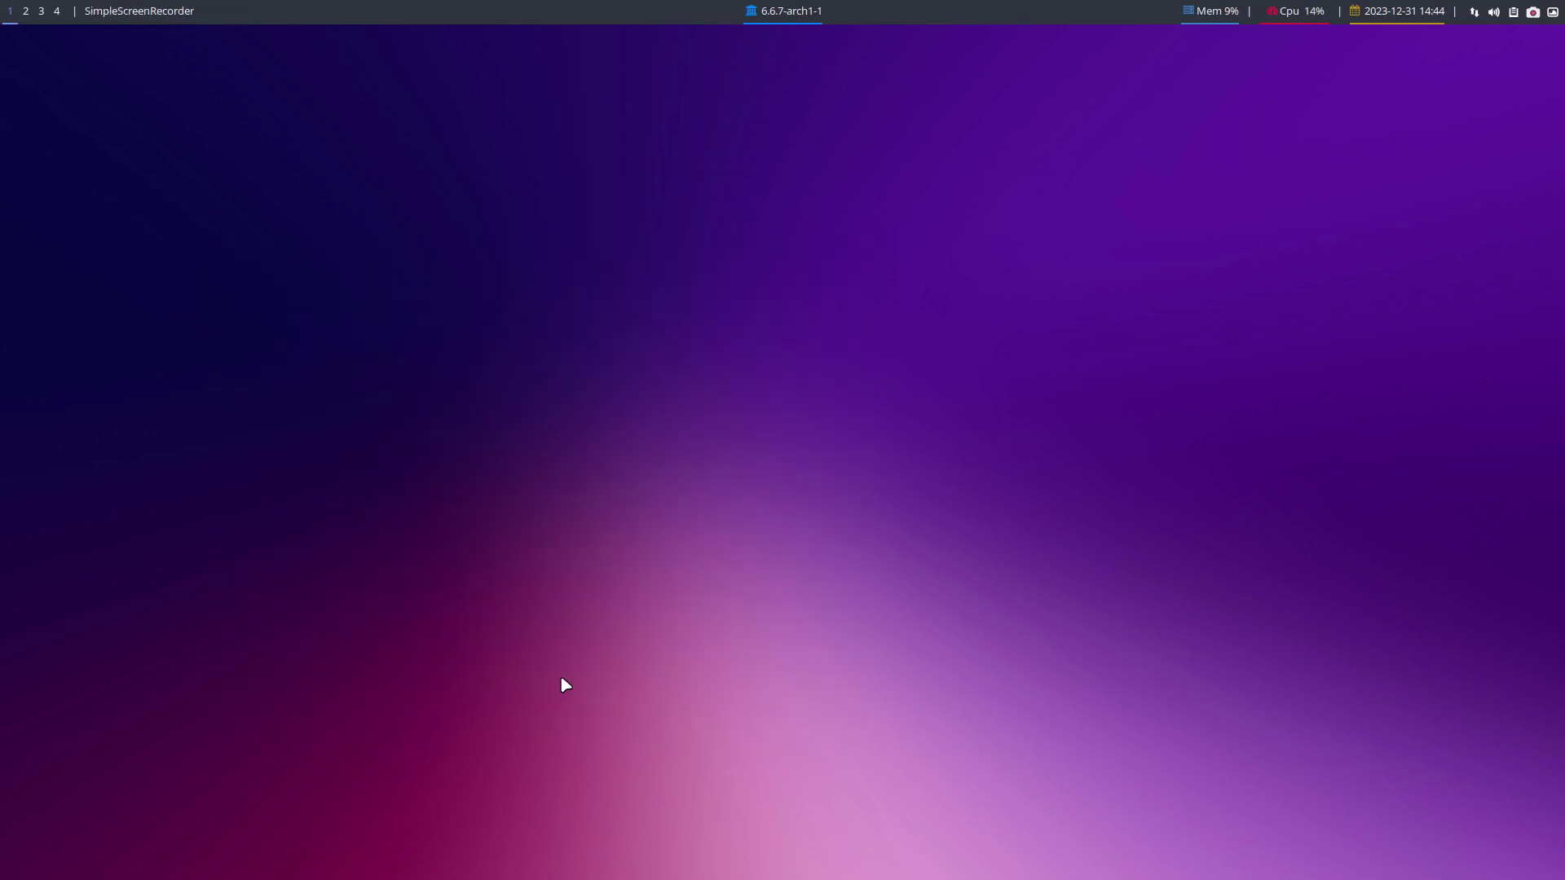
key(super+shift+Return)
Navigate to .config/rofi/previews/powermenu, moving the file manager window up and right
double_click(508, 371)
drag(582, 273, 685, 113)
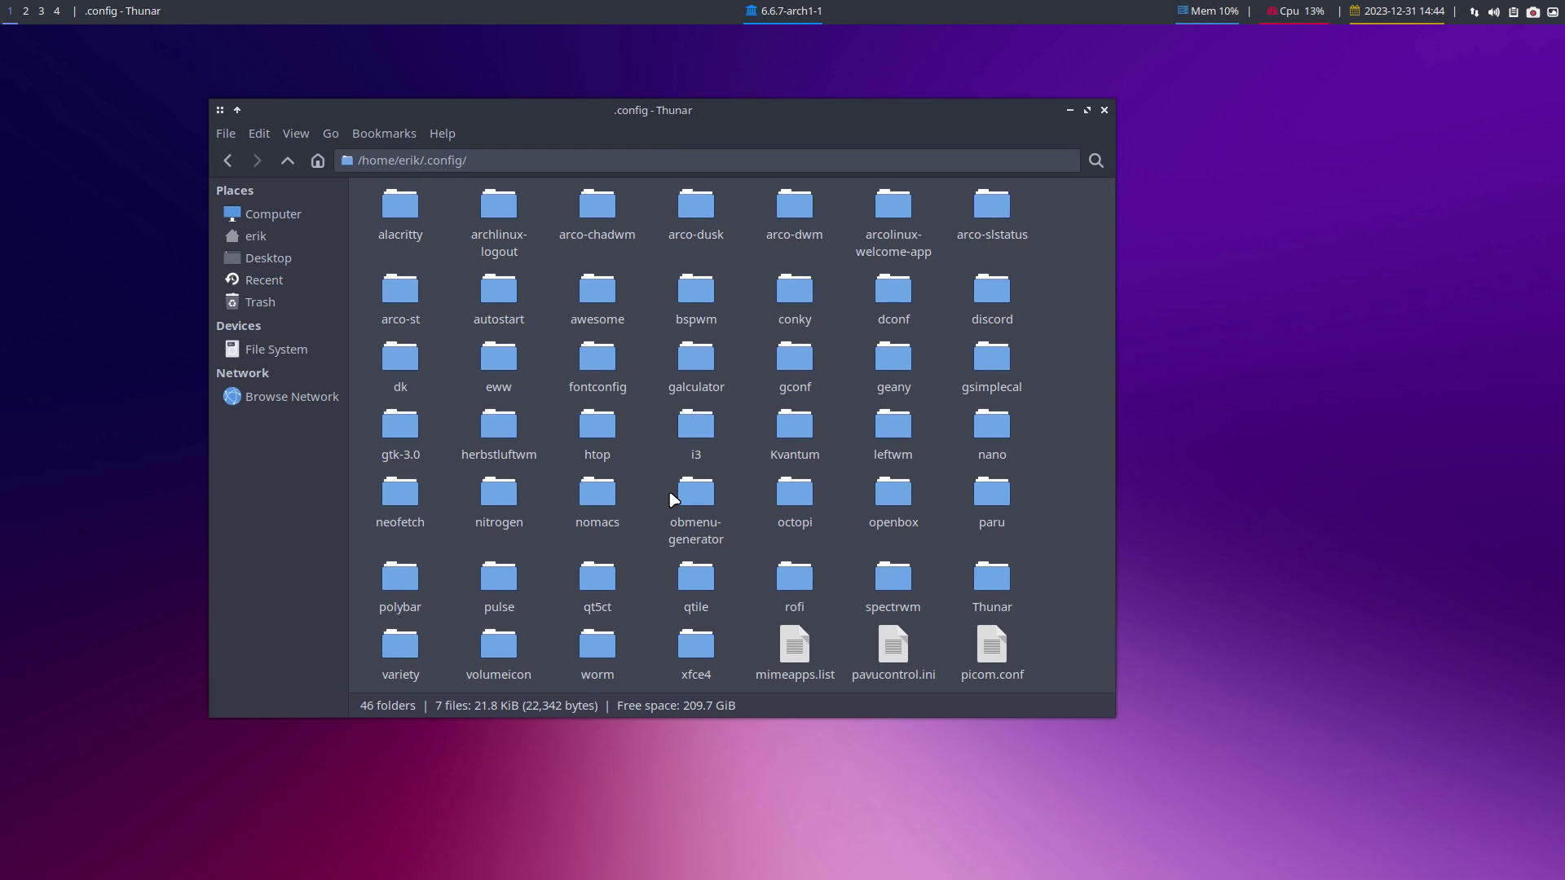
double_click(796, 585)
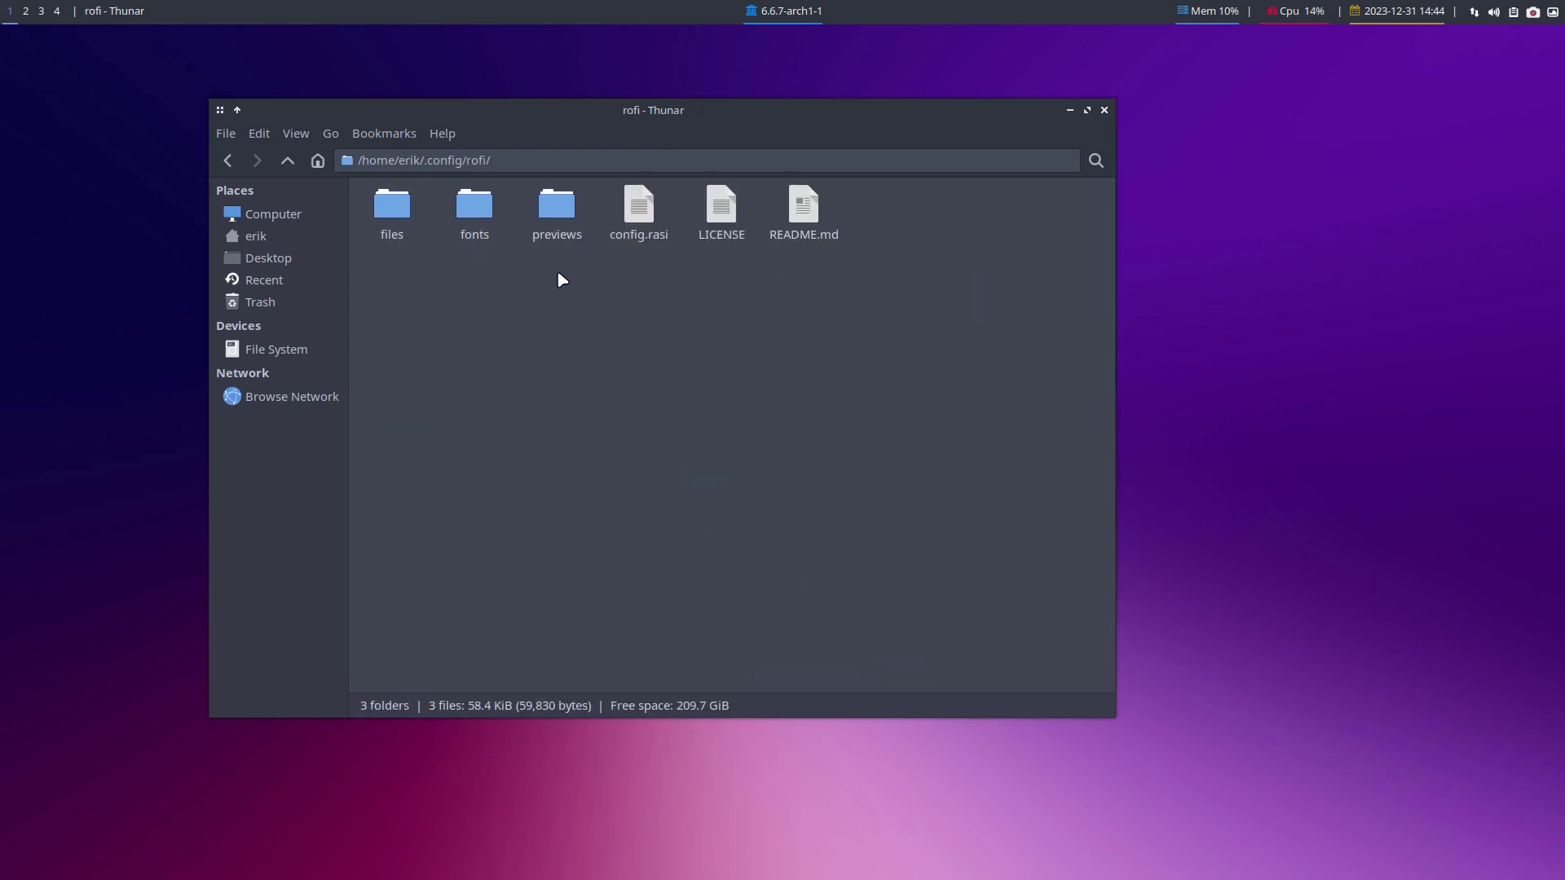
double_click(550, 214)
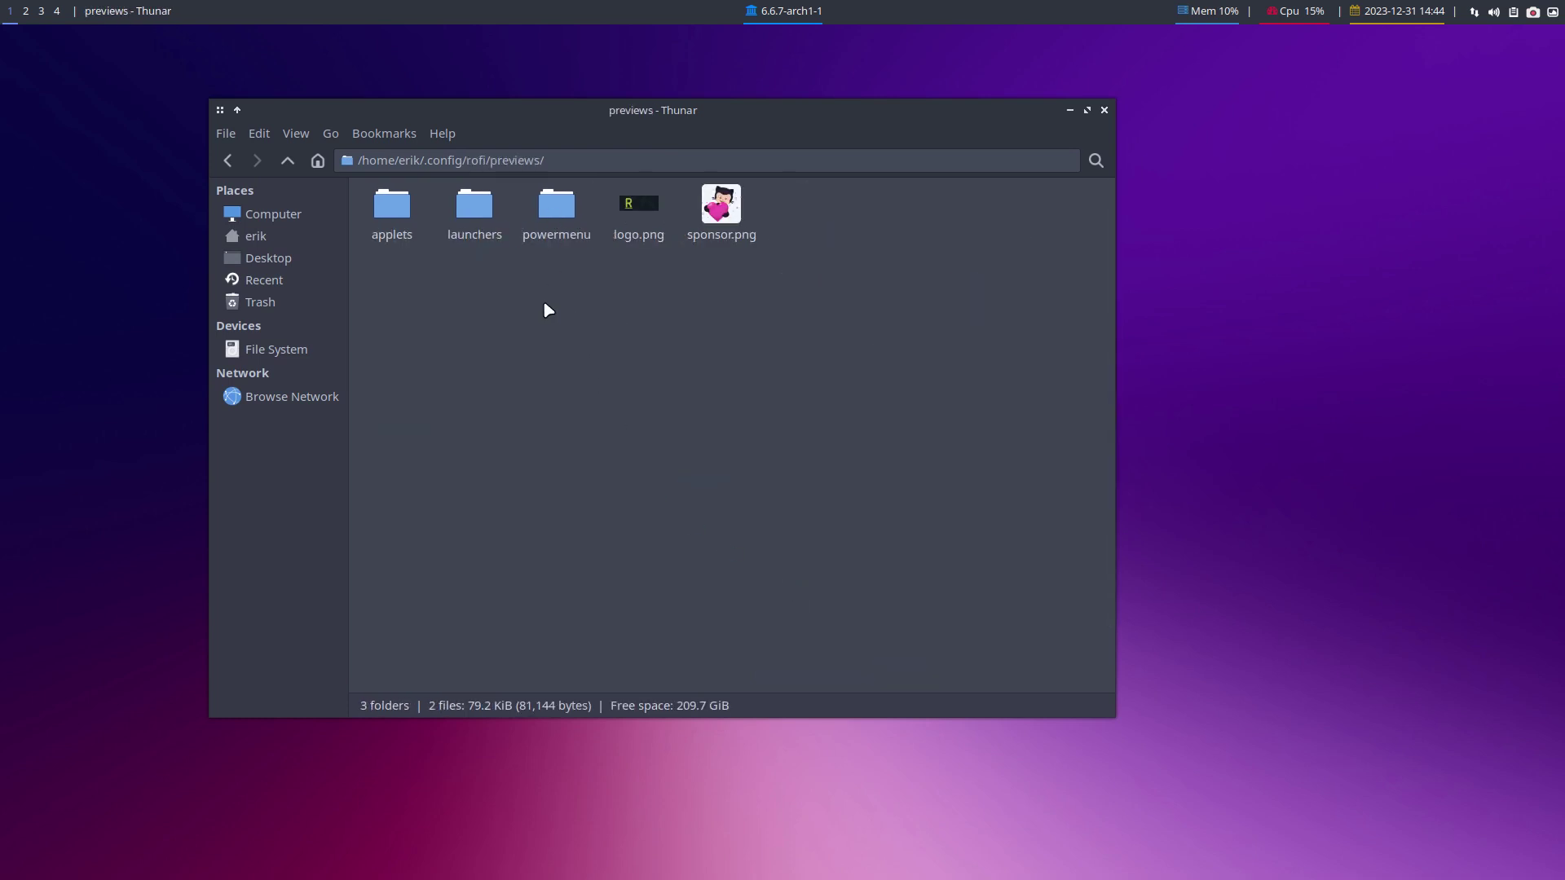
double_click(554, 221)
View the type-1, type-2 and type-4 power-menu GIF previews in feh
double_click(771, 213)
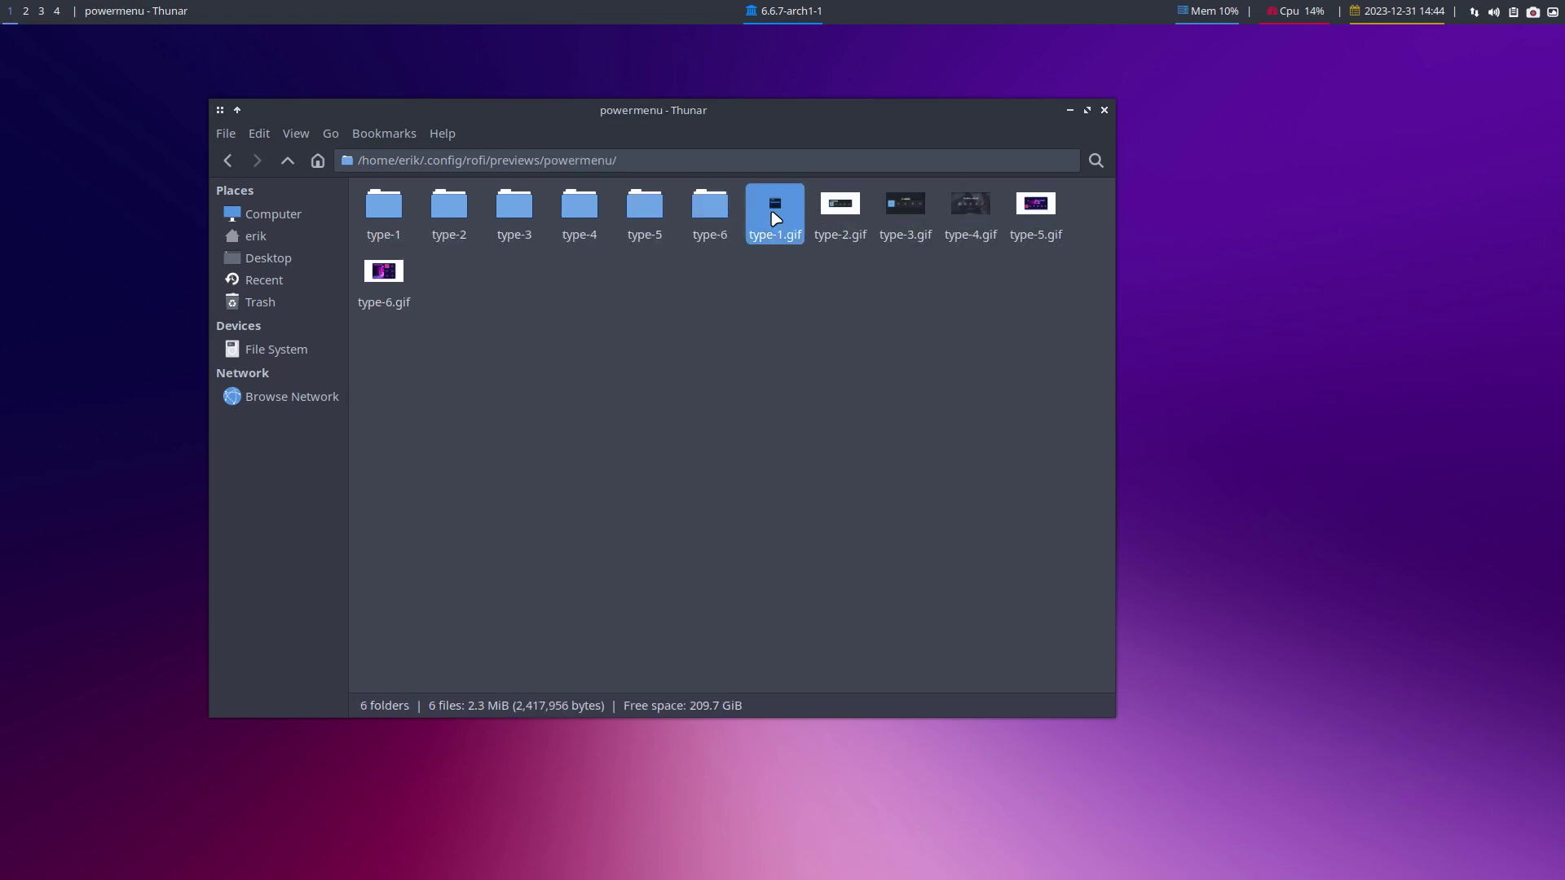
key(Right)
key(Right)
key(Right)
key(Left)
key(Right)
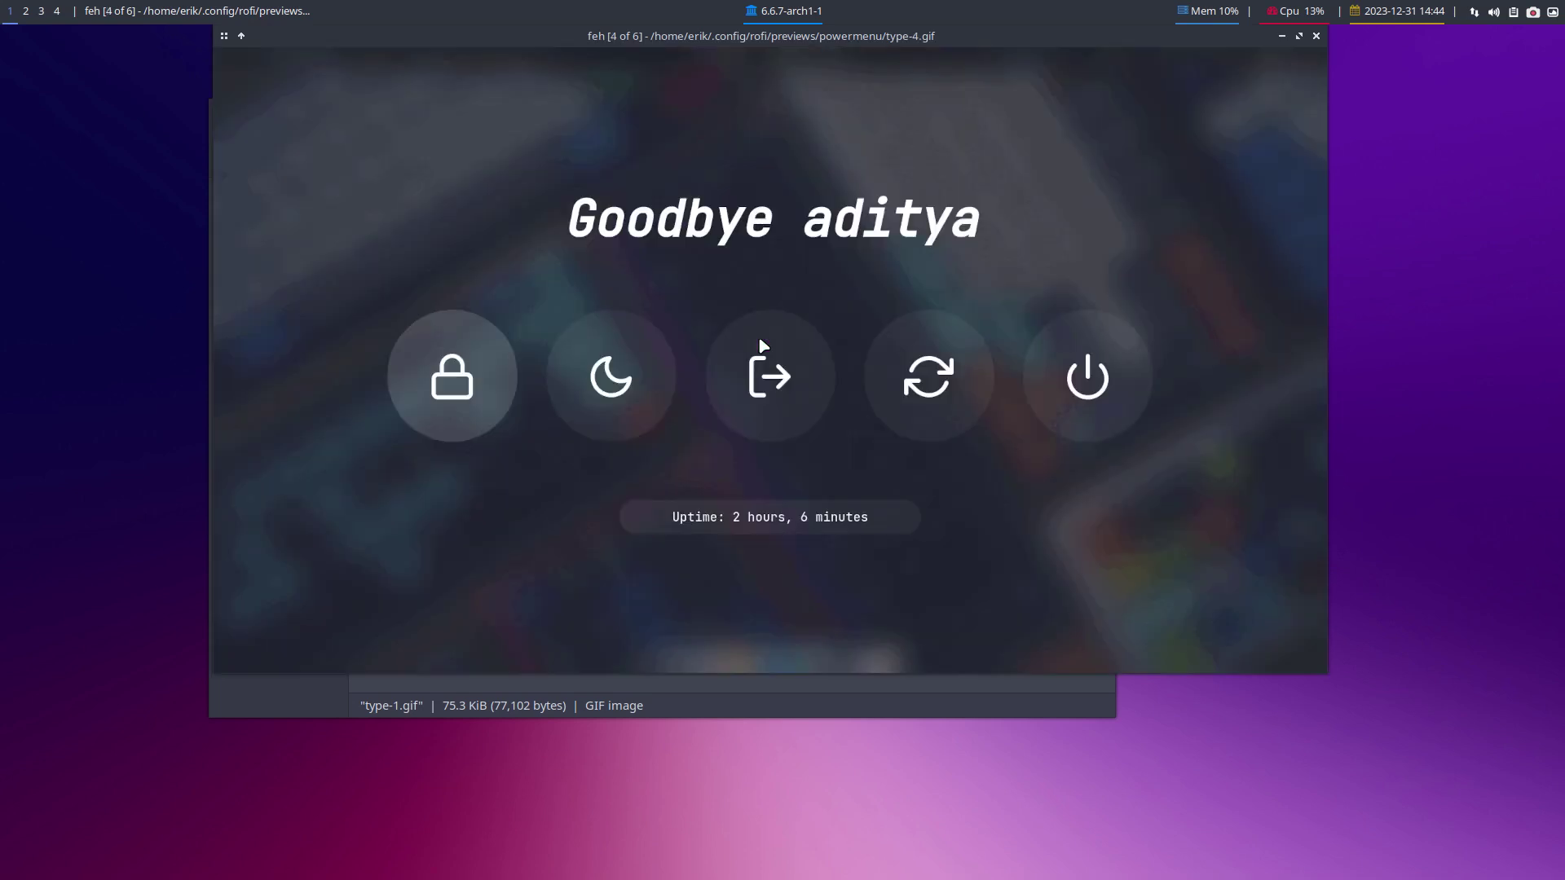
key(q)
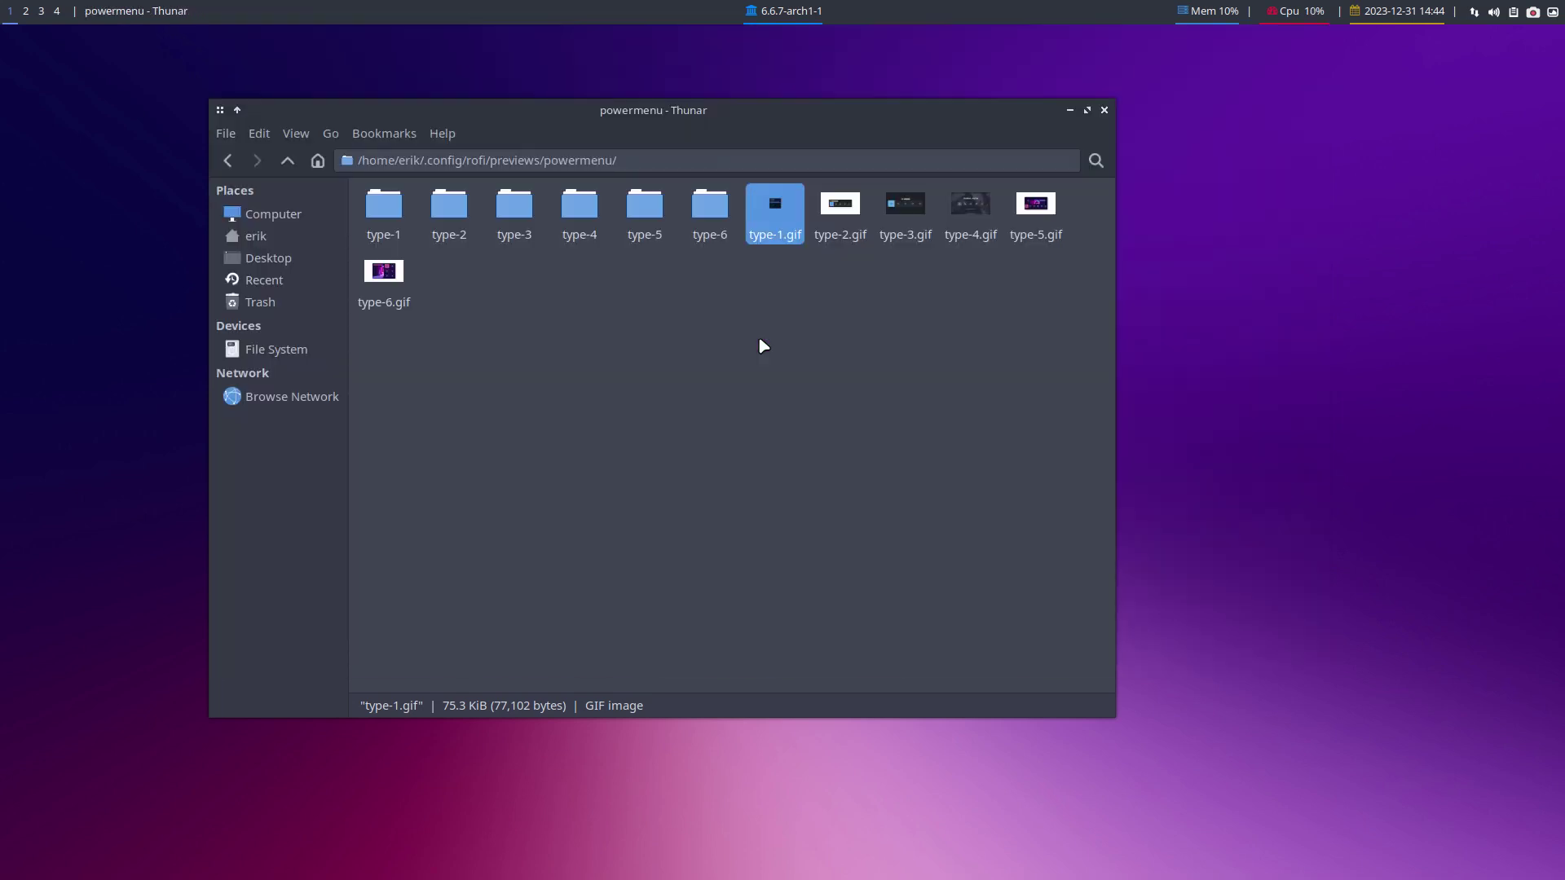
double_click(840, 210)
key(Right)
key(Right)
key(q)
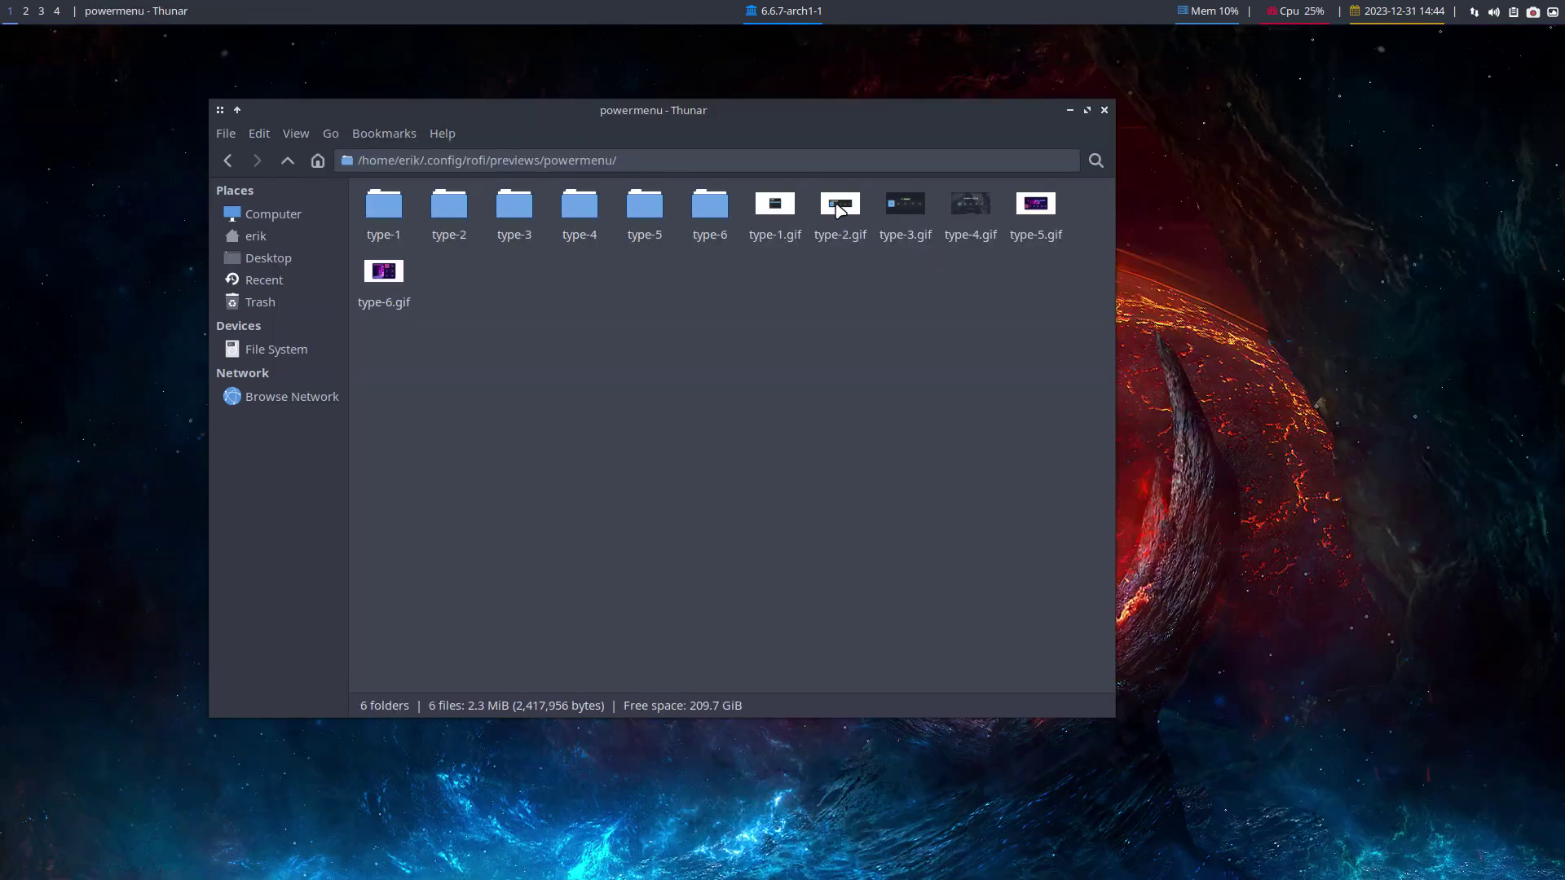
View the type-6 PNG previews, then go up two levels to the previews folder
double_click(710, 210)
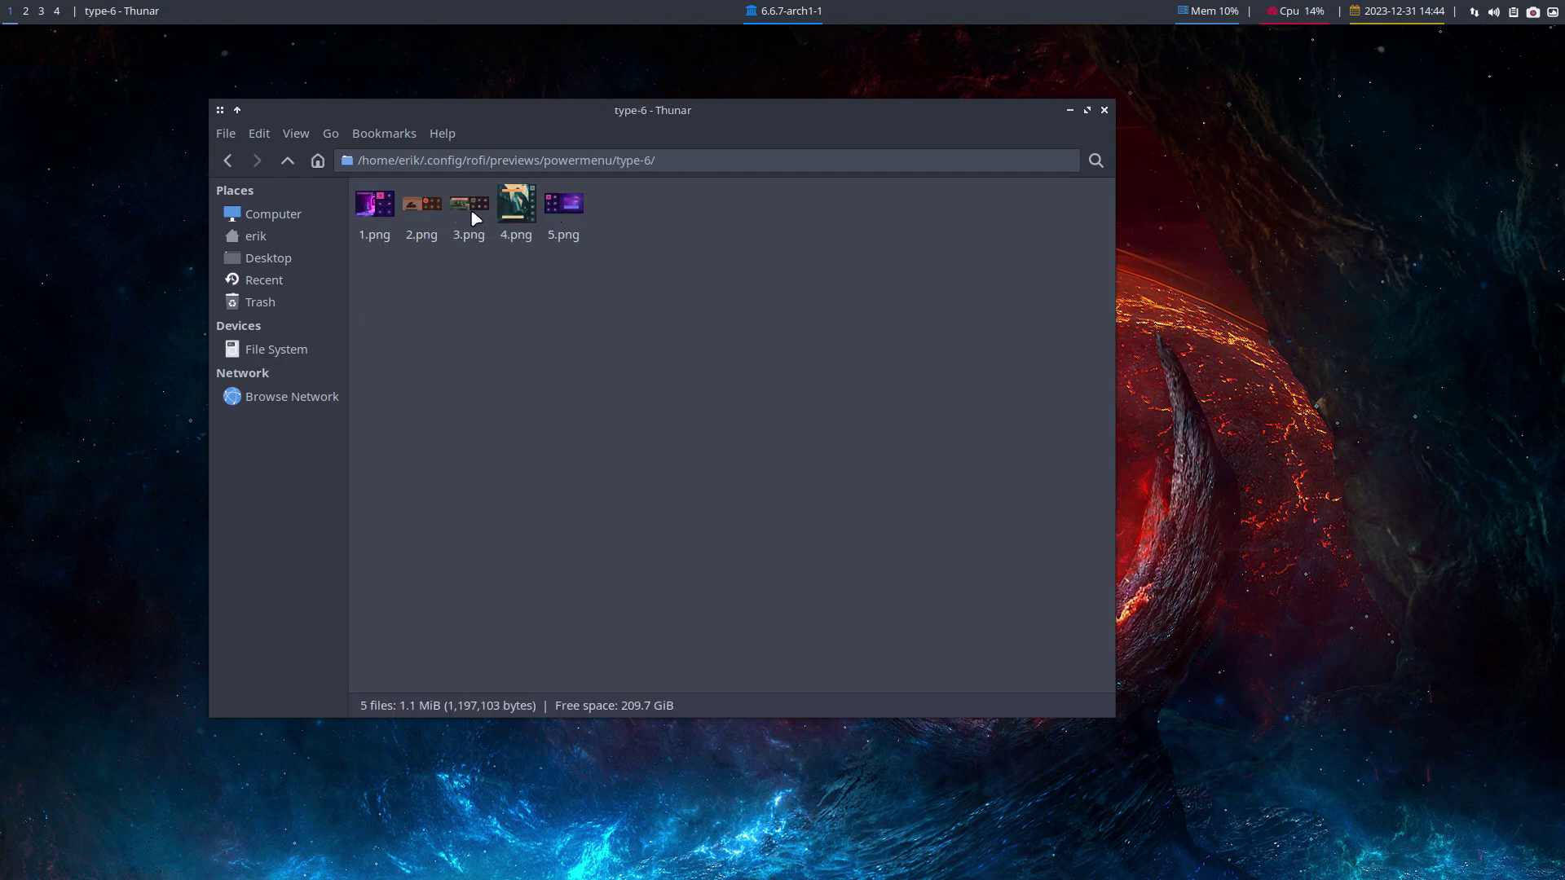
double_click(377, 204)
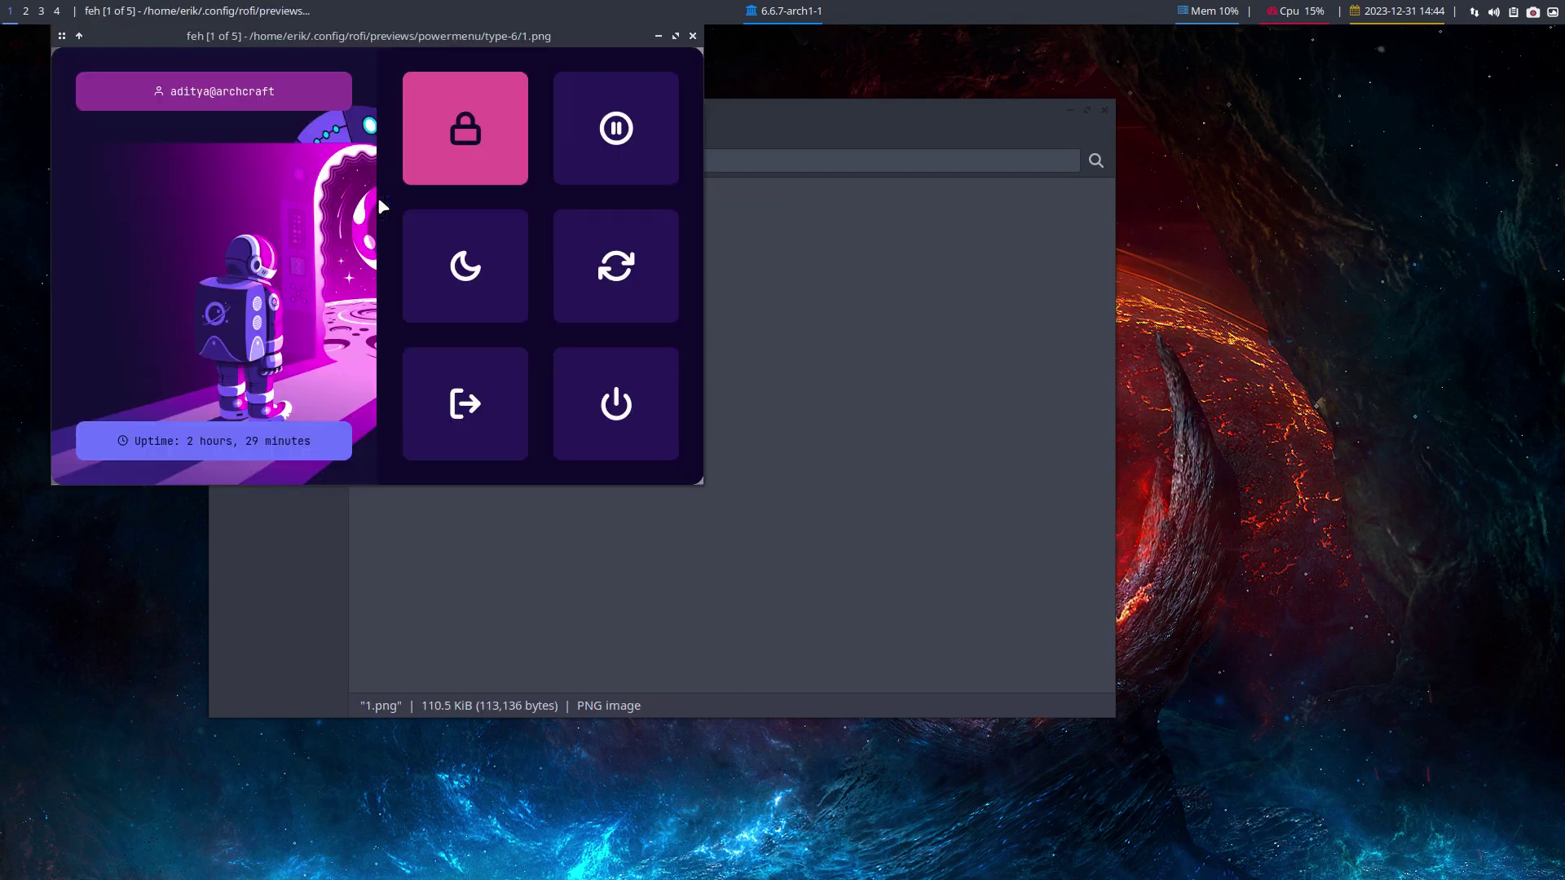
key(Right)
key(Right)
key(Right)
key(Right)
key(Right)
key(Right)
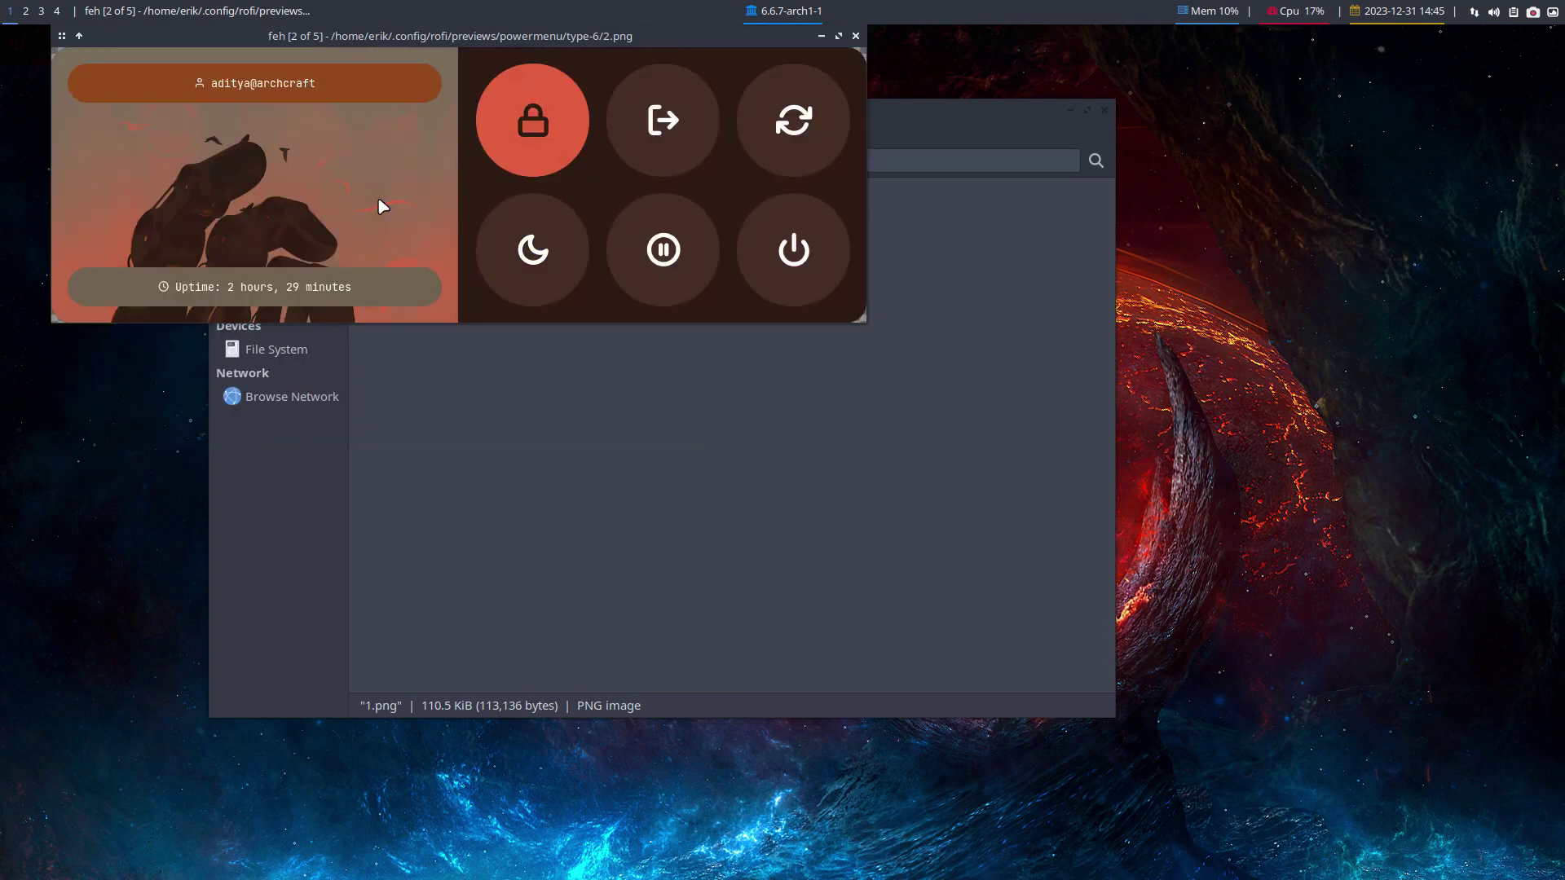
key(q)
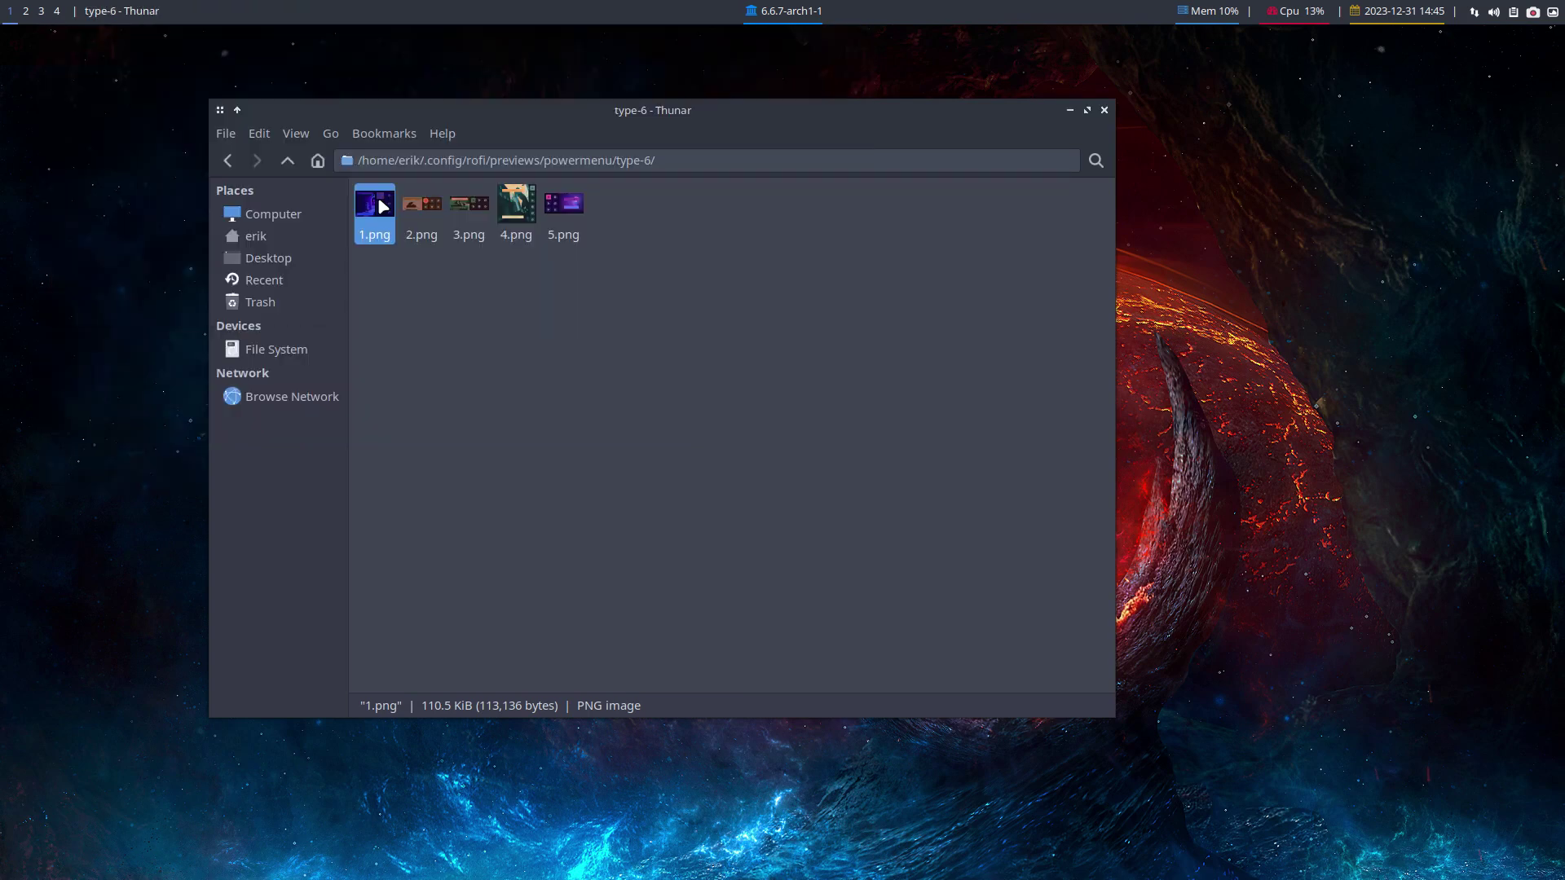
click(287, 160)
click(290, 161)
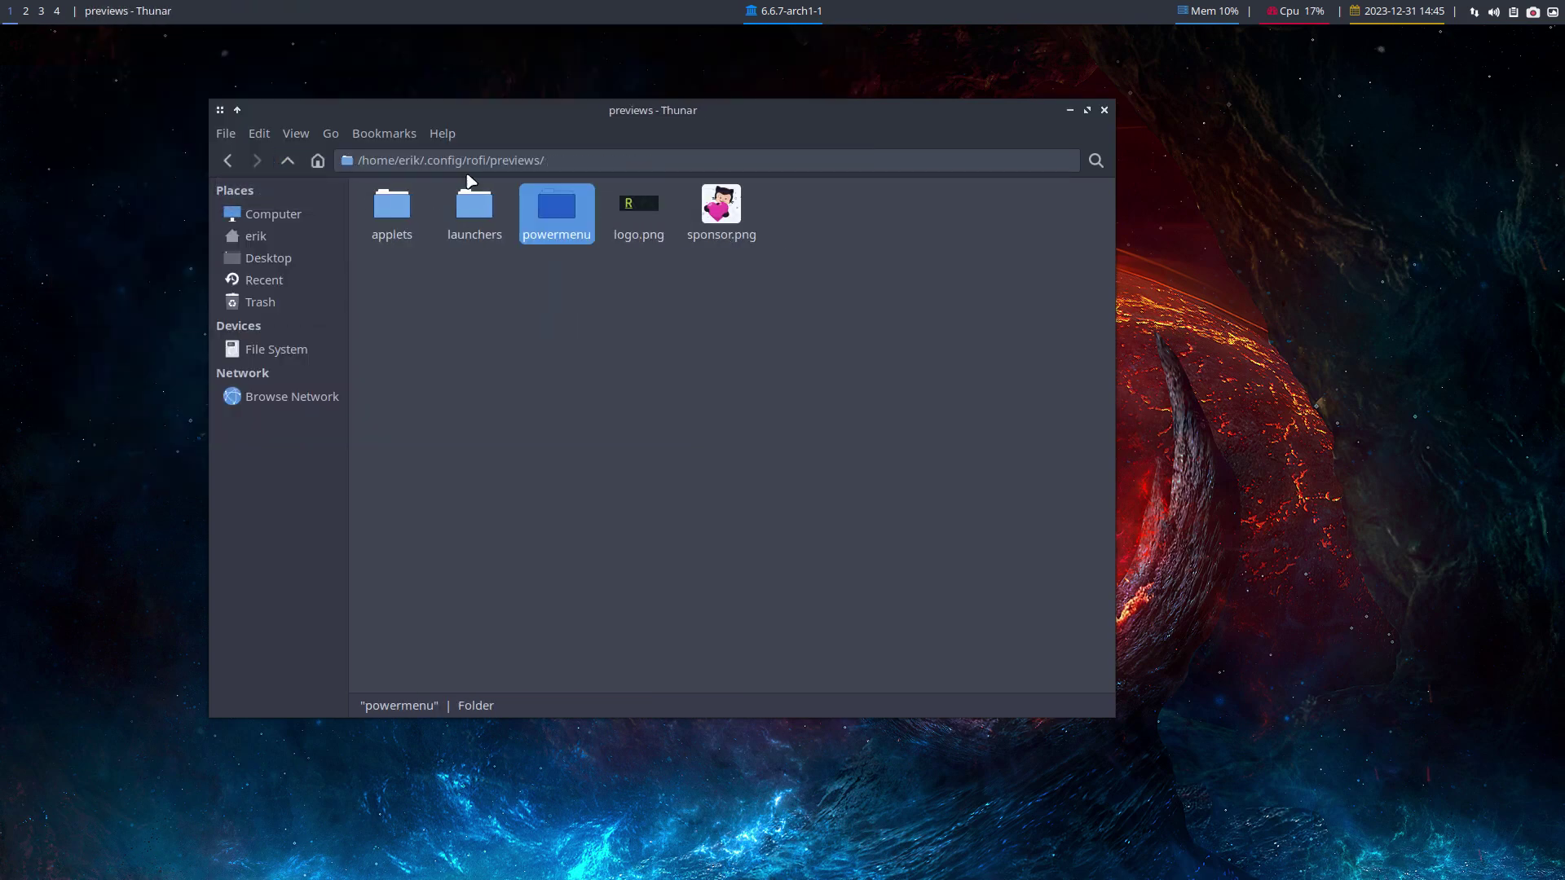
View the launcher previews starting with type-1.gif, then return to the previews folder
double_click(483, 214)
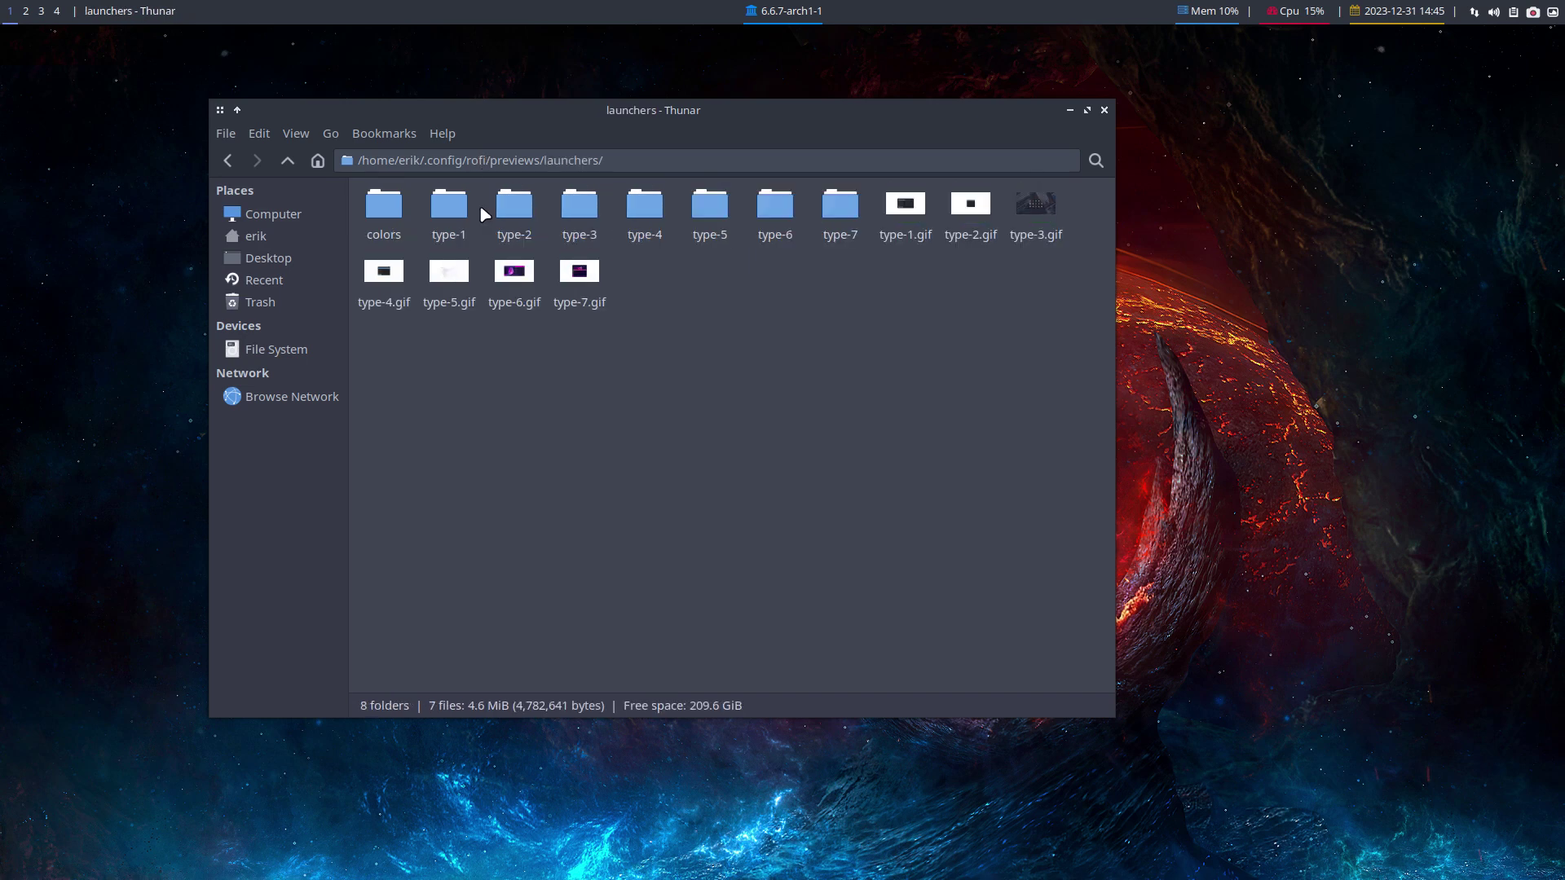
double_click(890, 216)
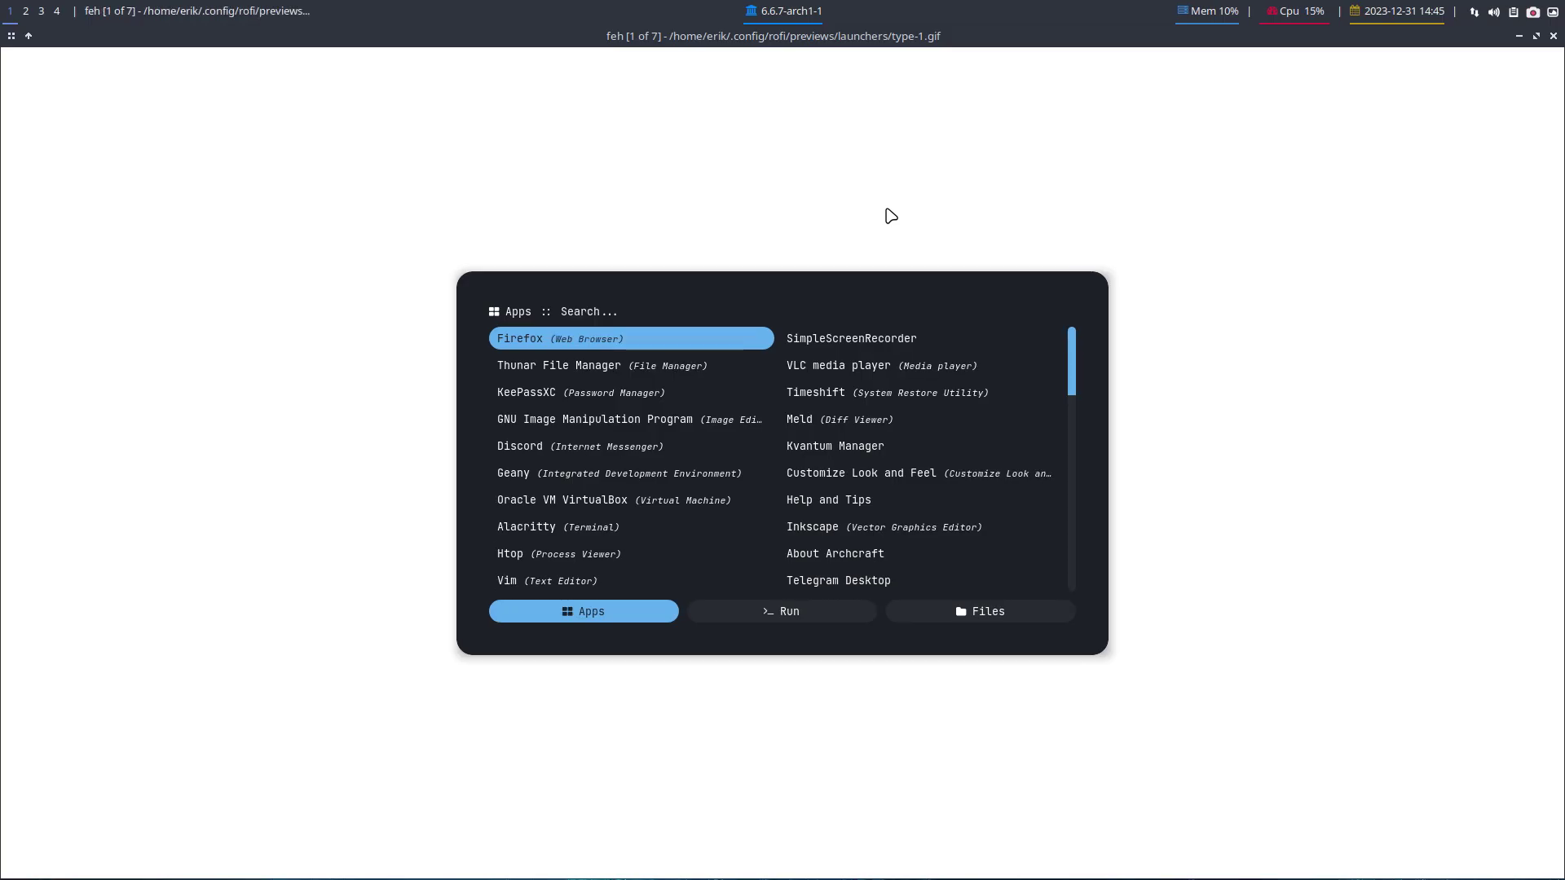
key(Right)
key(Right)
key(Right)
key(Right)
key(Right)
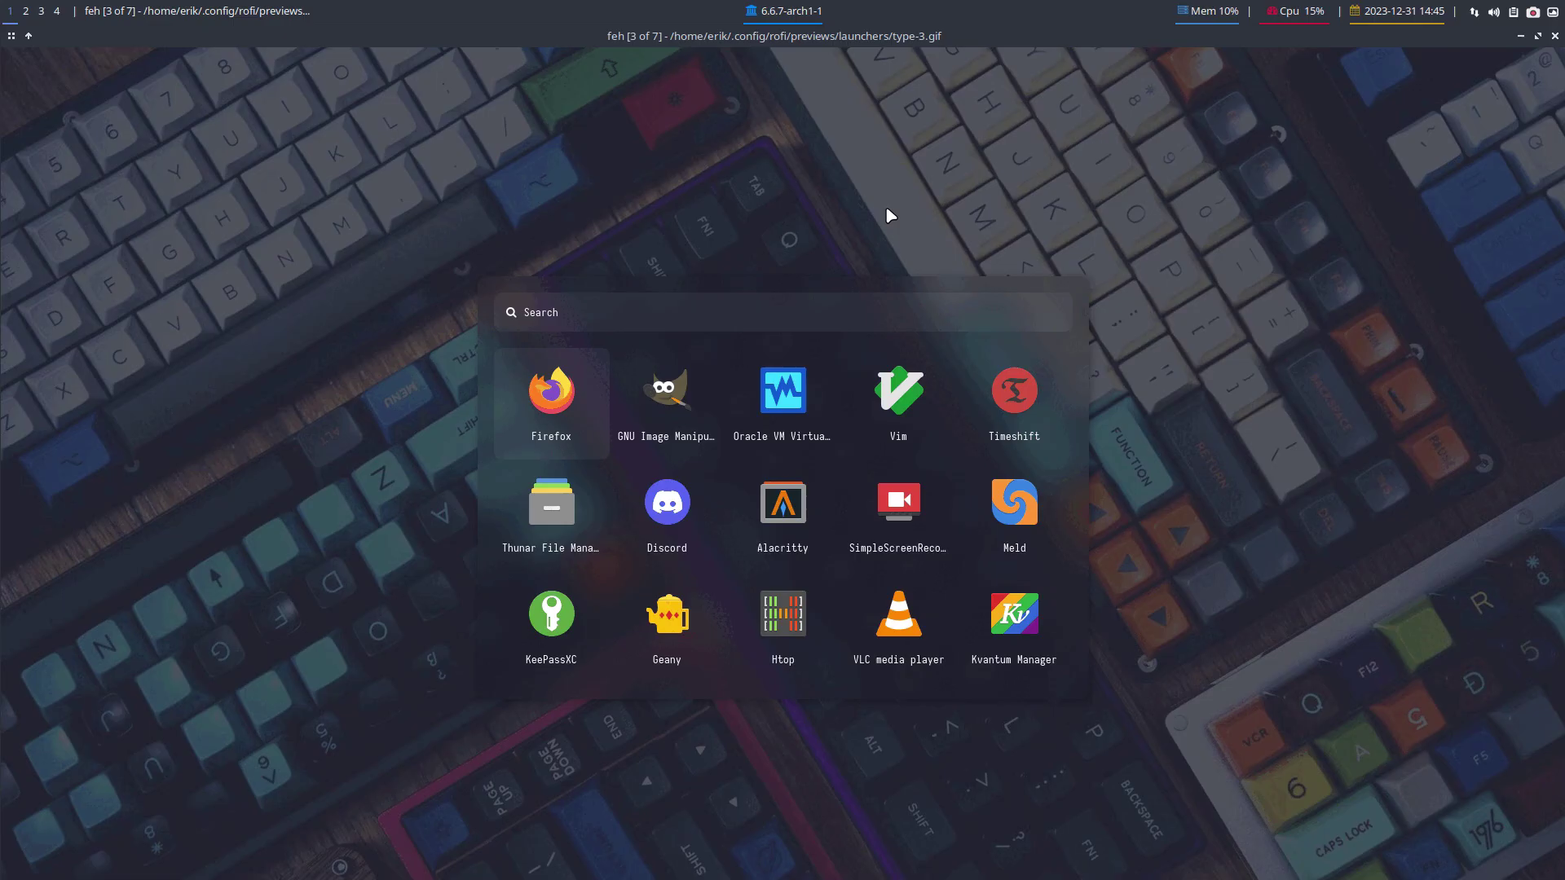
key(q)
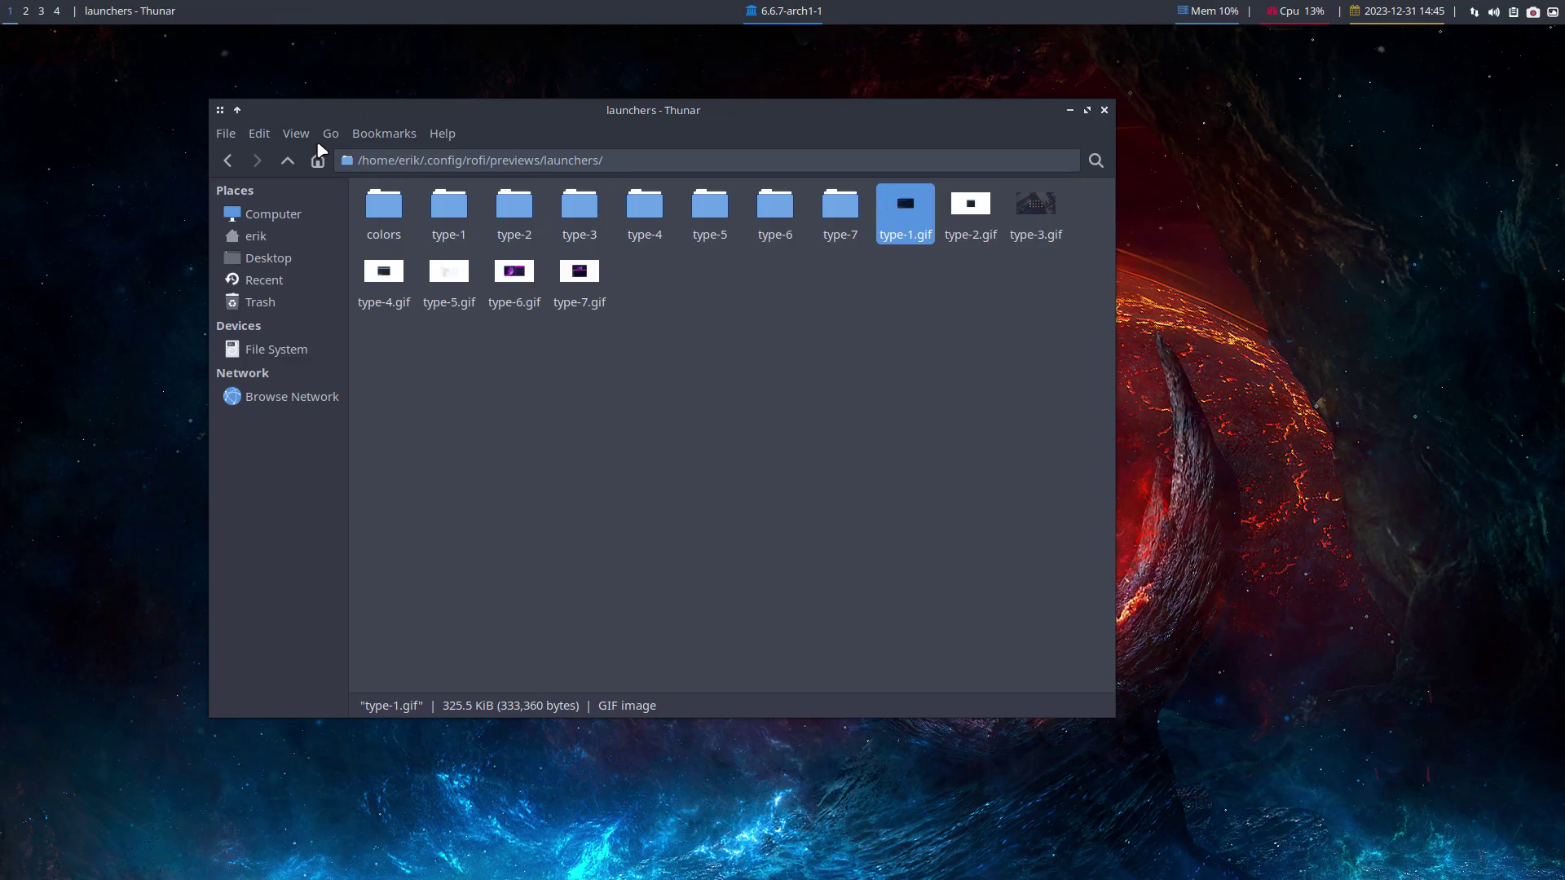
click(285, 165)
Open the applets folder and view the type-1.gif applet preview
double_click(384, 205)
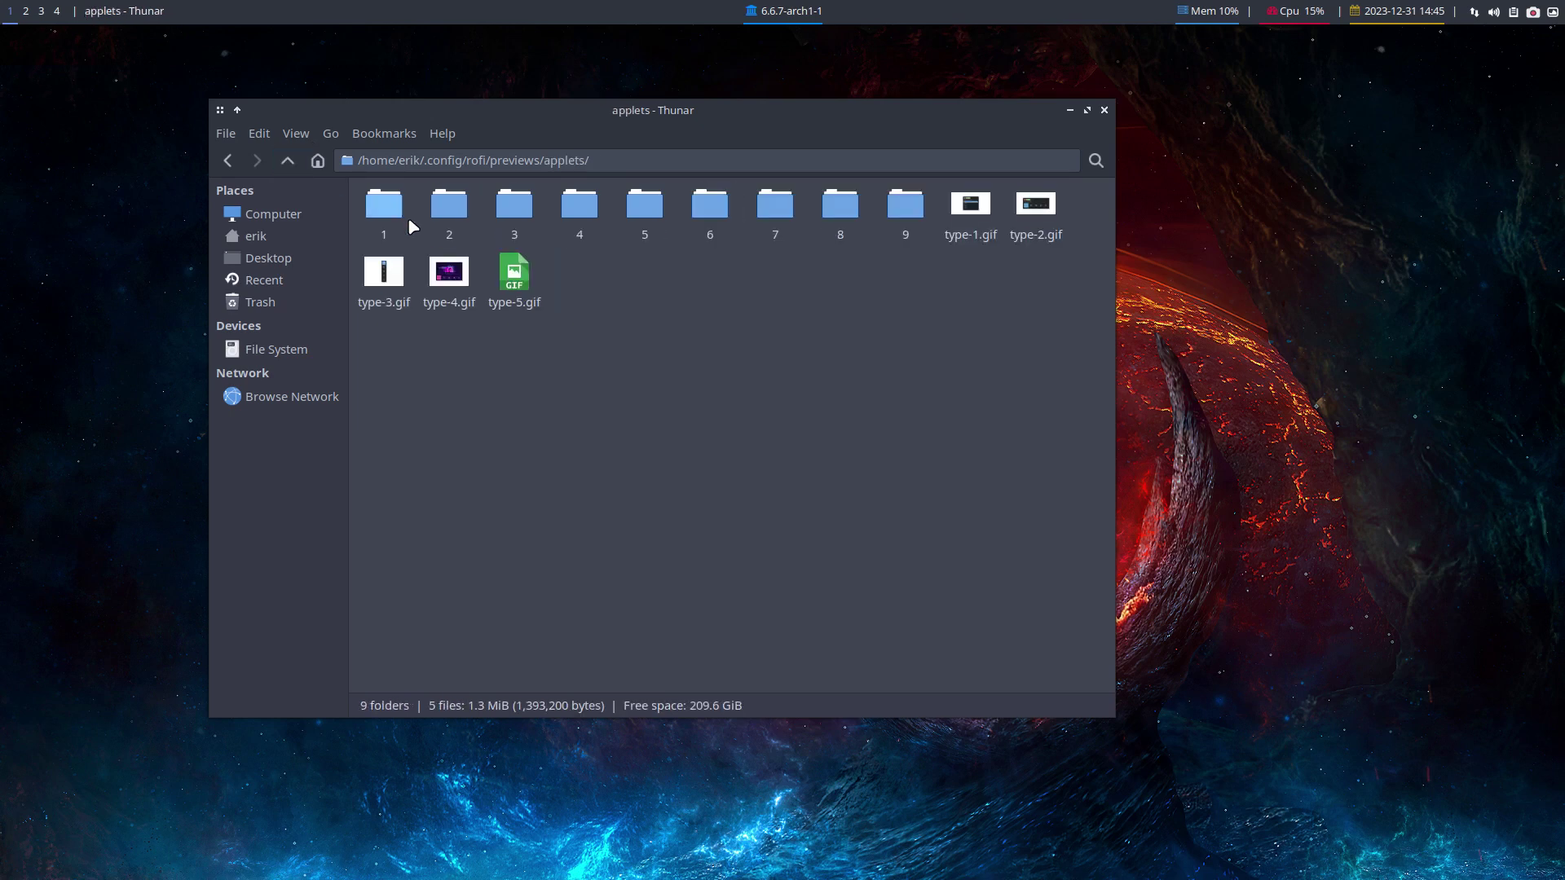
double_click(966, 208)
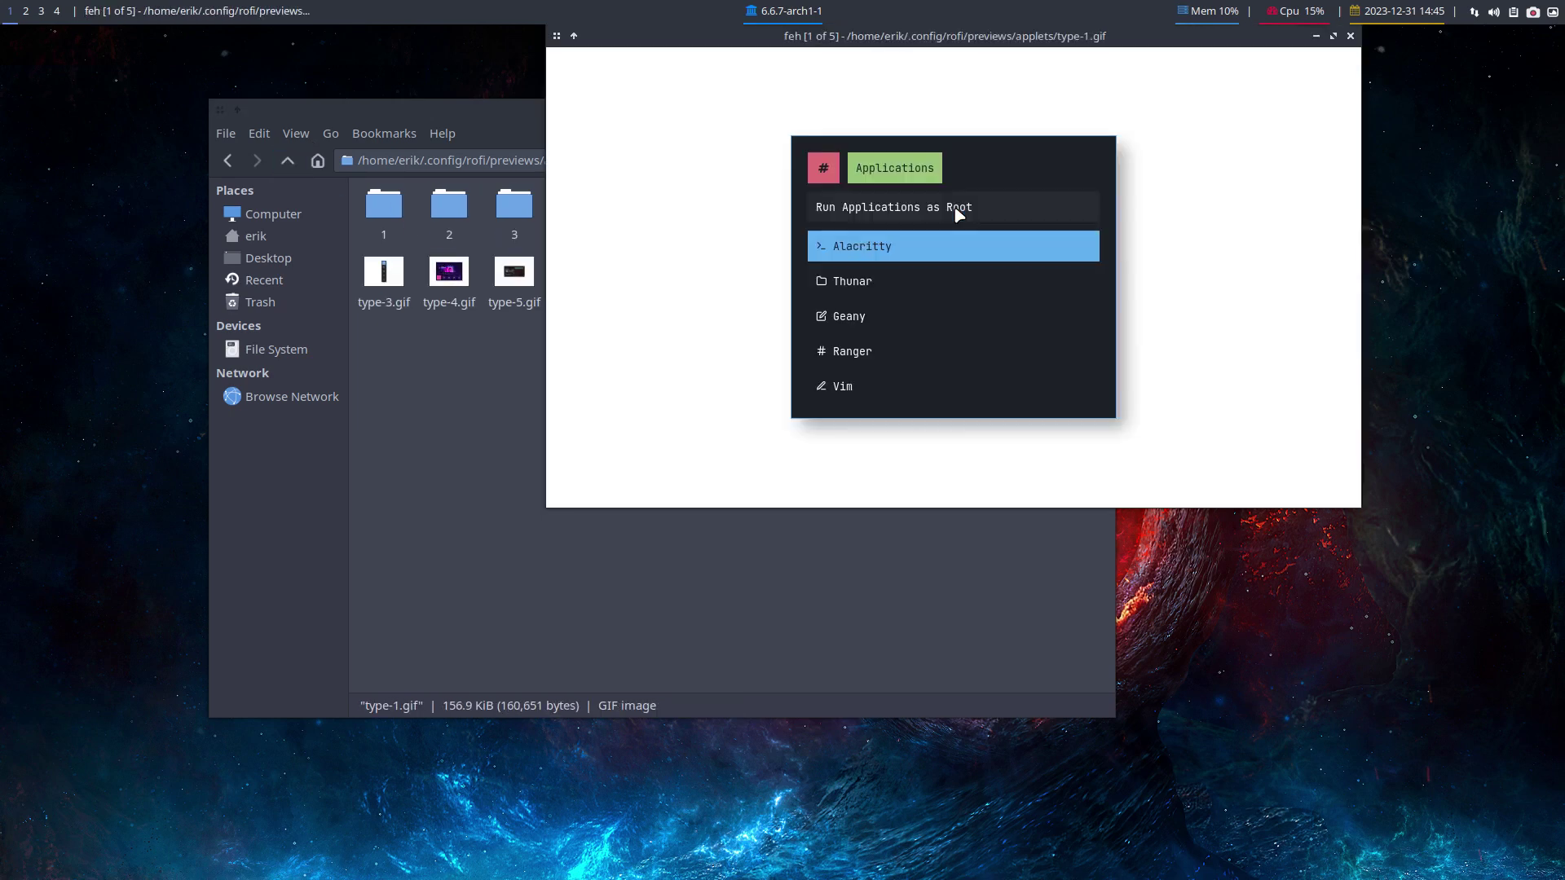
scroll(959, 213, down, 7)
scroll(959, 213, down, 1)
key(q)
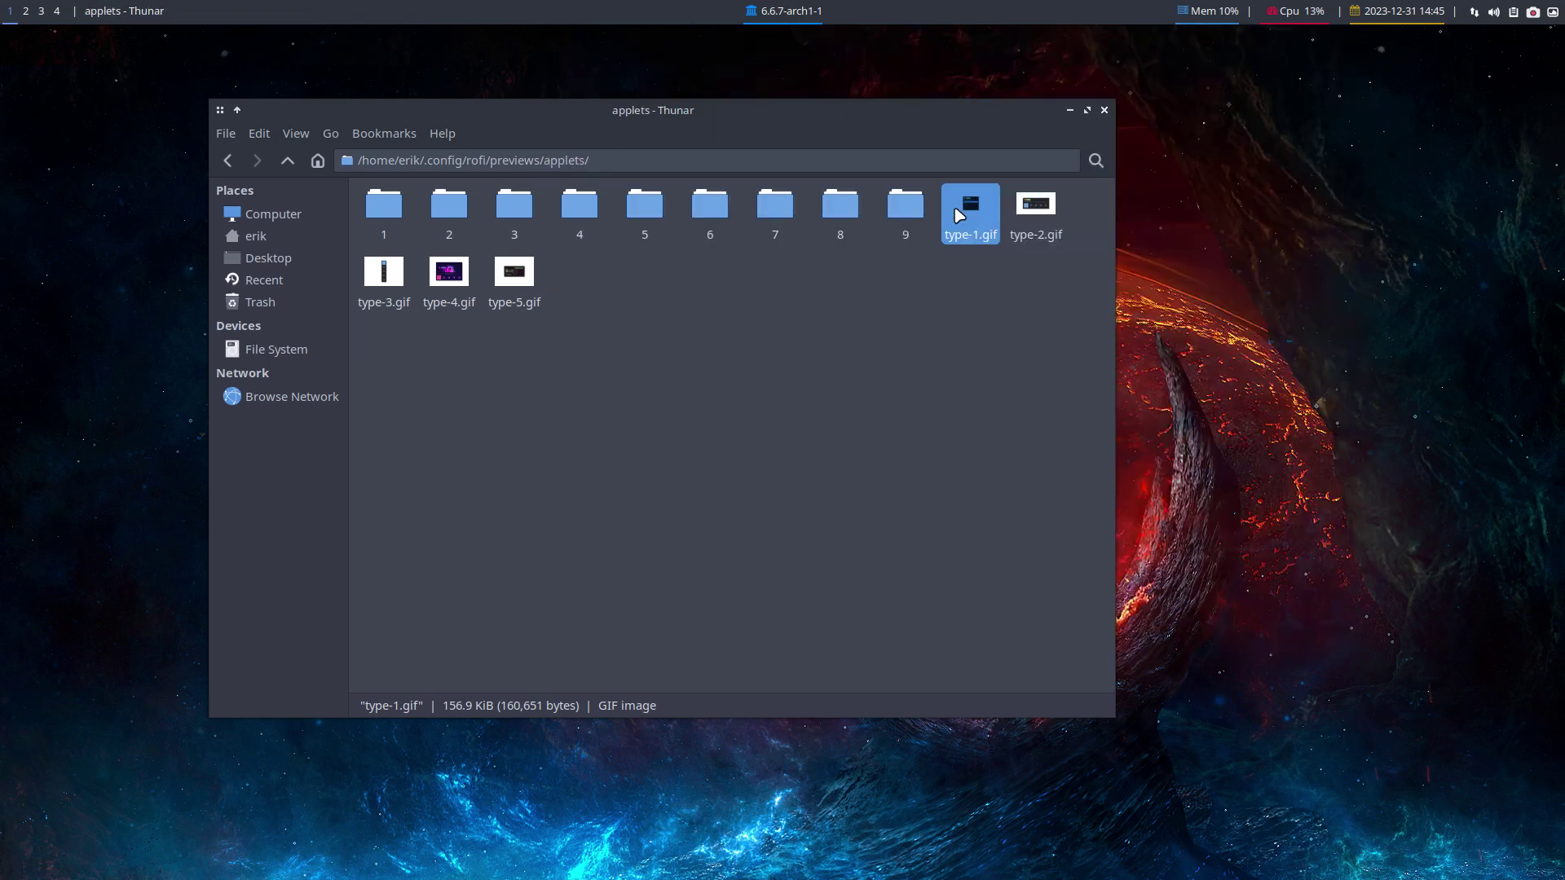
View folder 9's 1.png volume-applet preview, then go back up to the previews folder
double_click(916, 213)
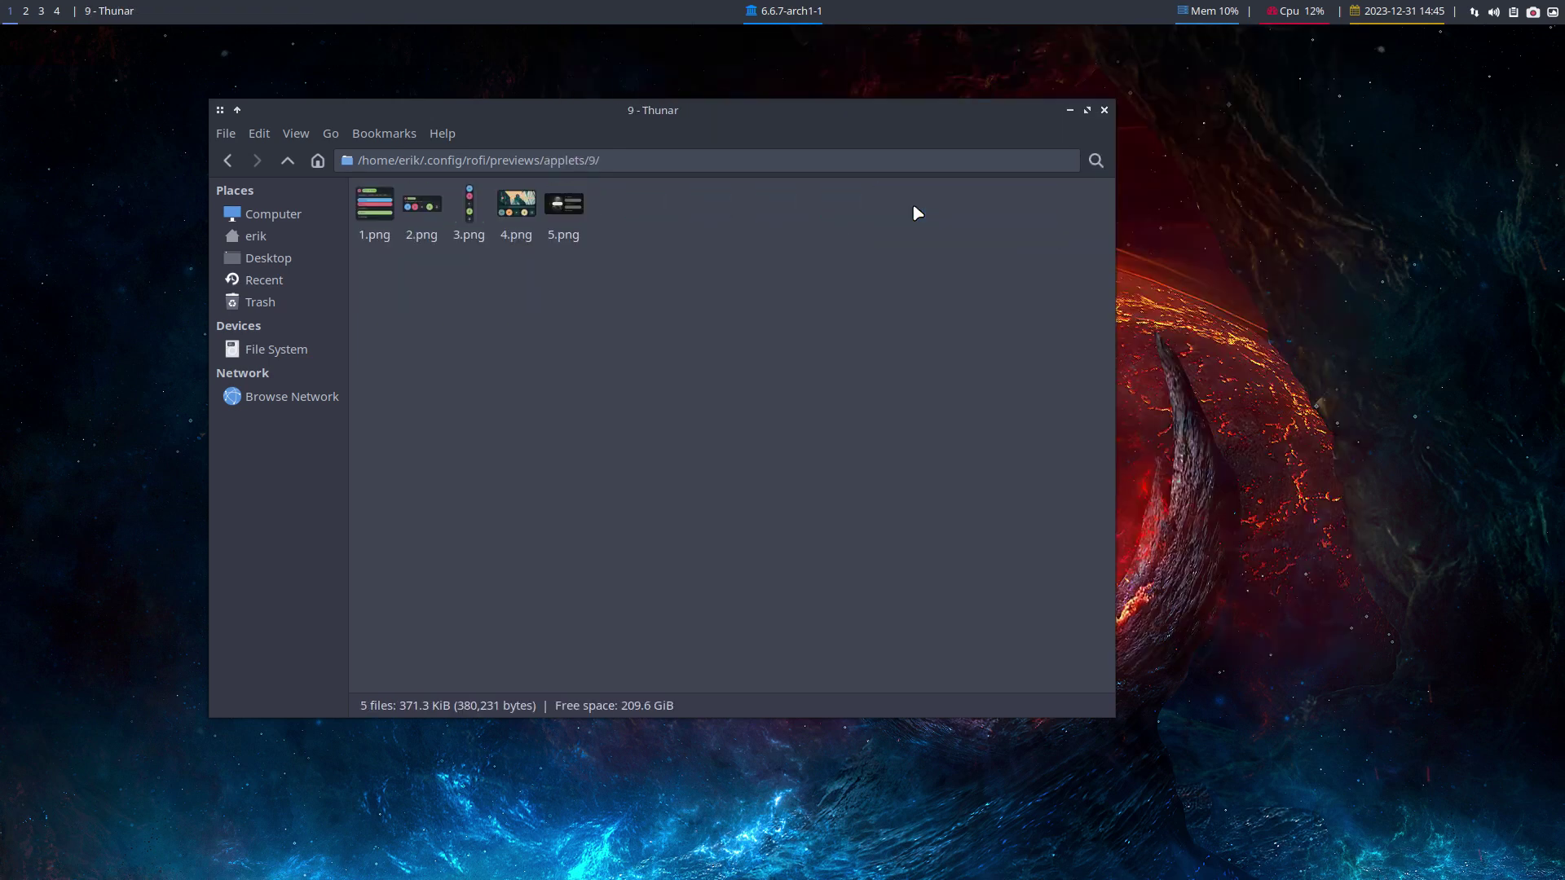
double_click(383, 212)
scroll(411, 250, down, 2)
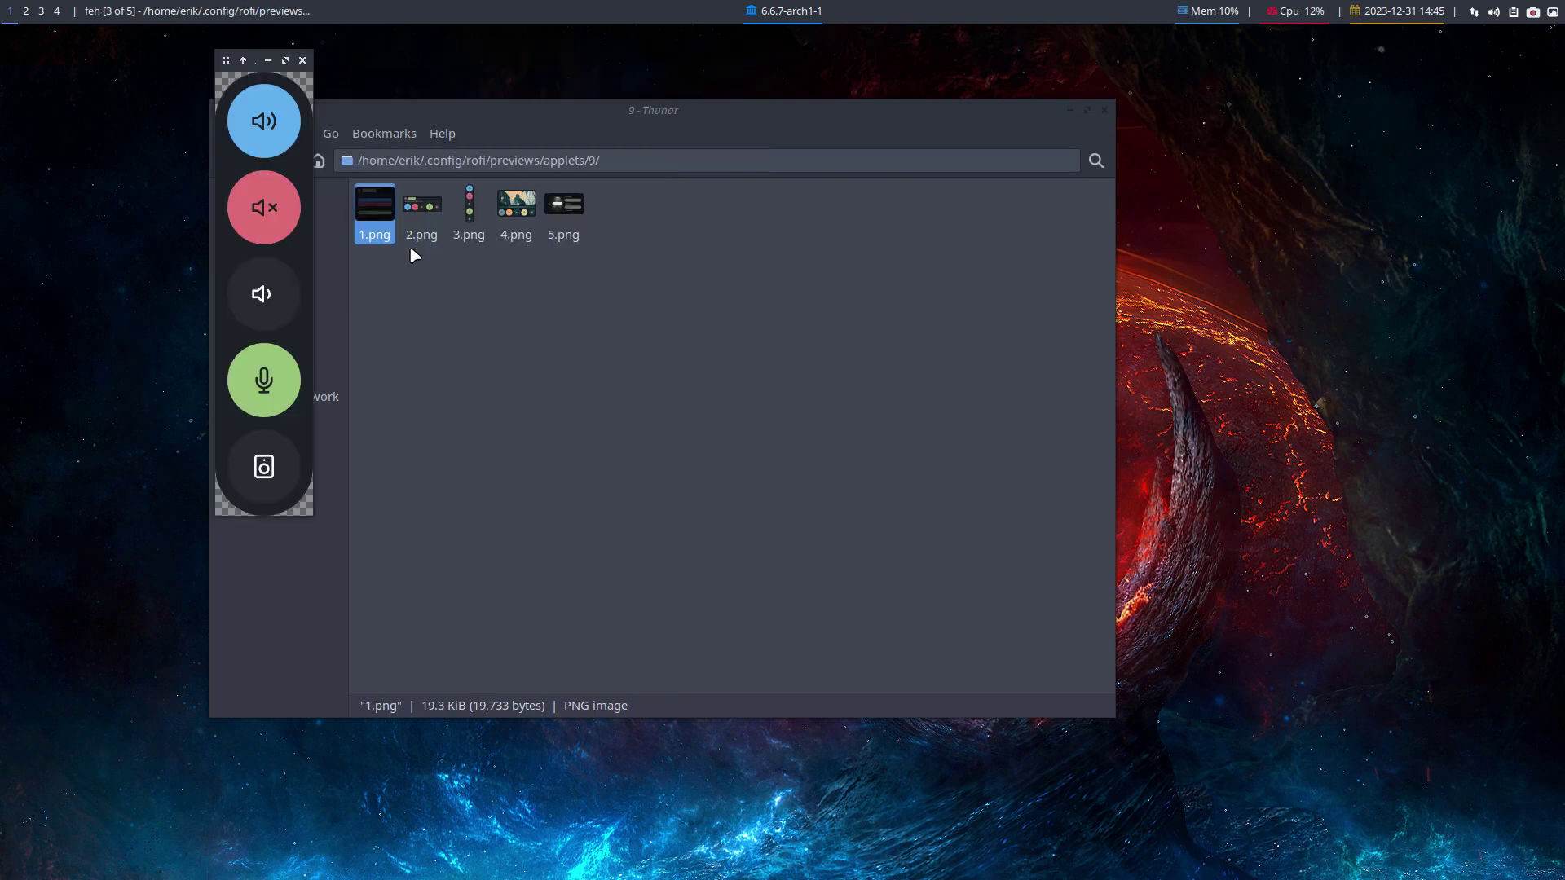
scroll(414, 256, down, 1)
key(q)
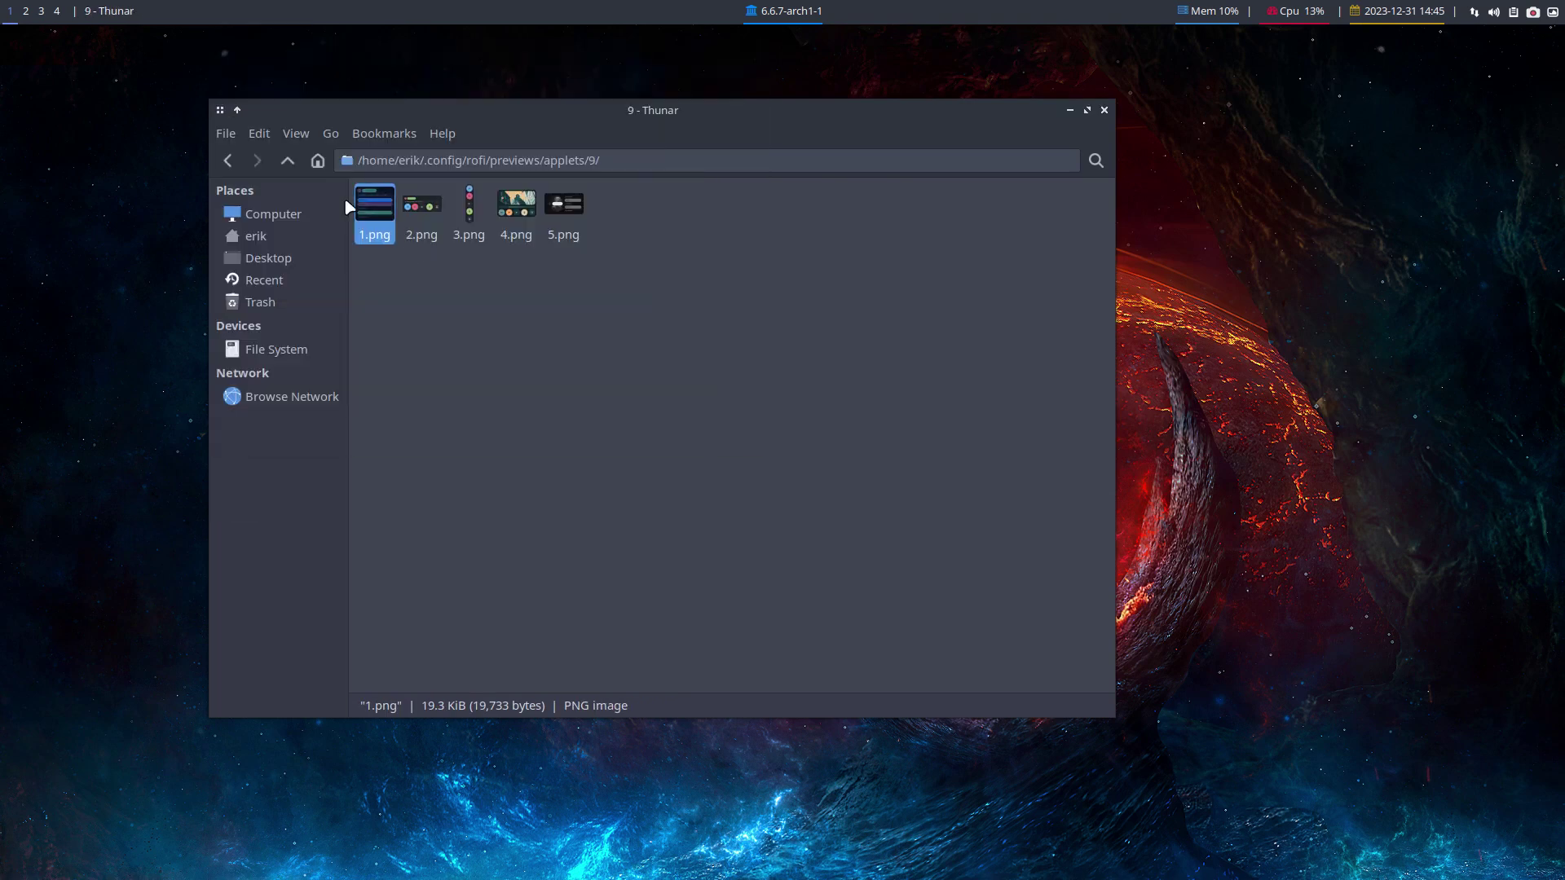
click(289, 162)
click(289, 162)
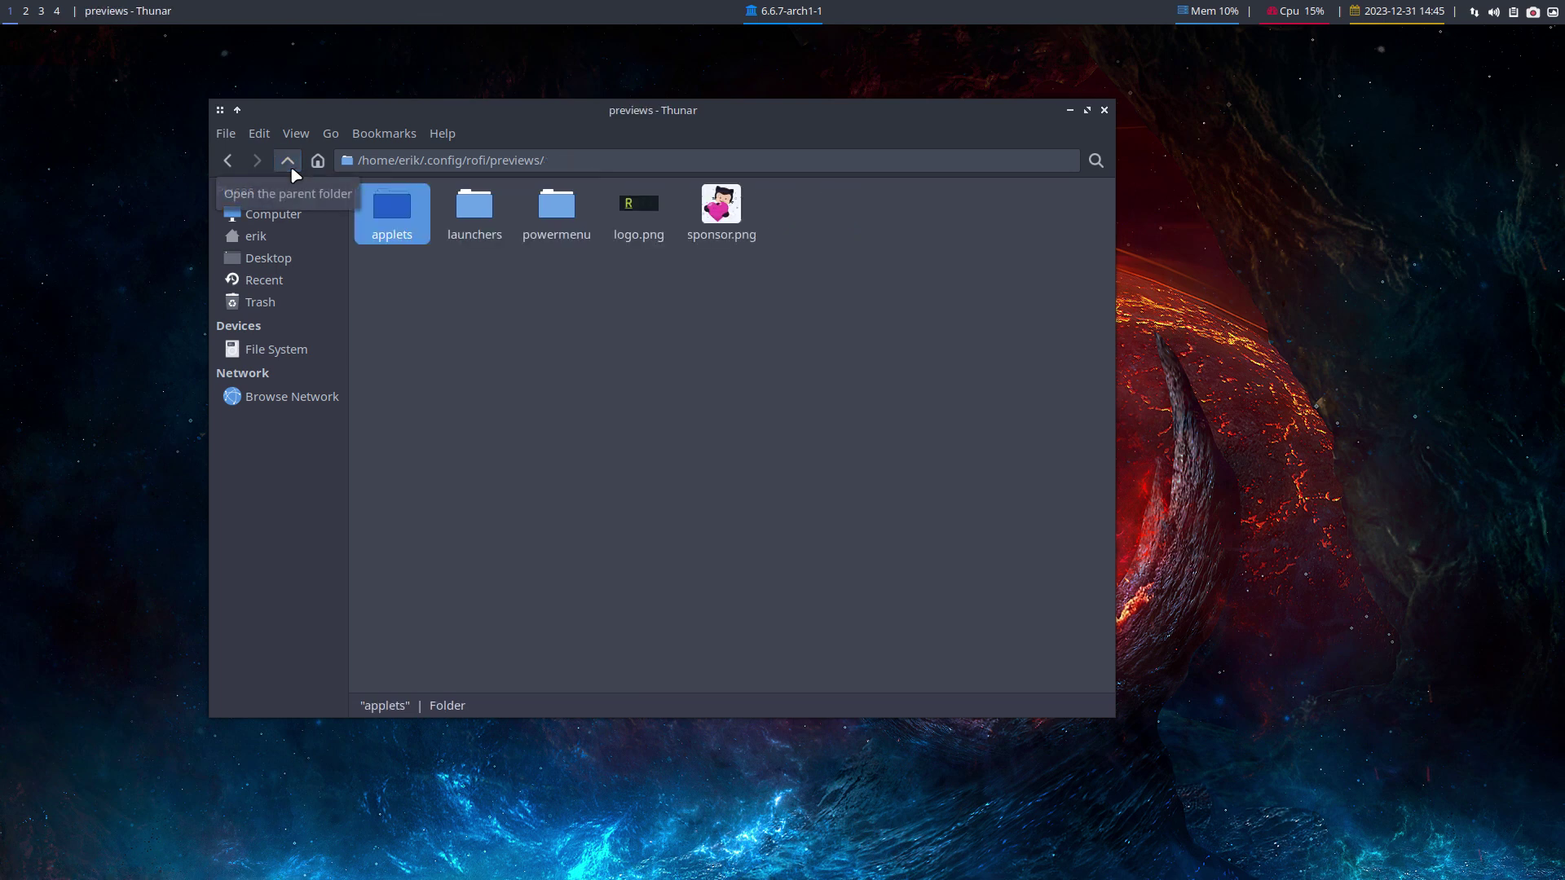
From the rofi folder, read README.md in Geany, close it, and open the files folder
click(289, 162)
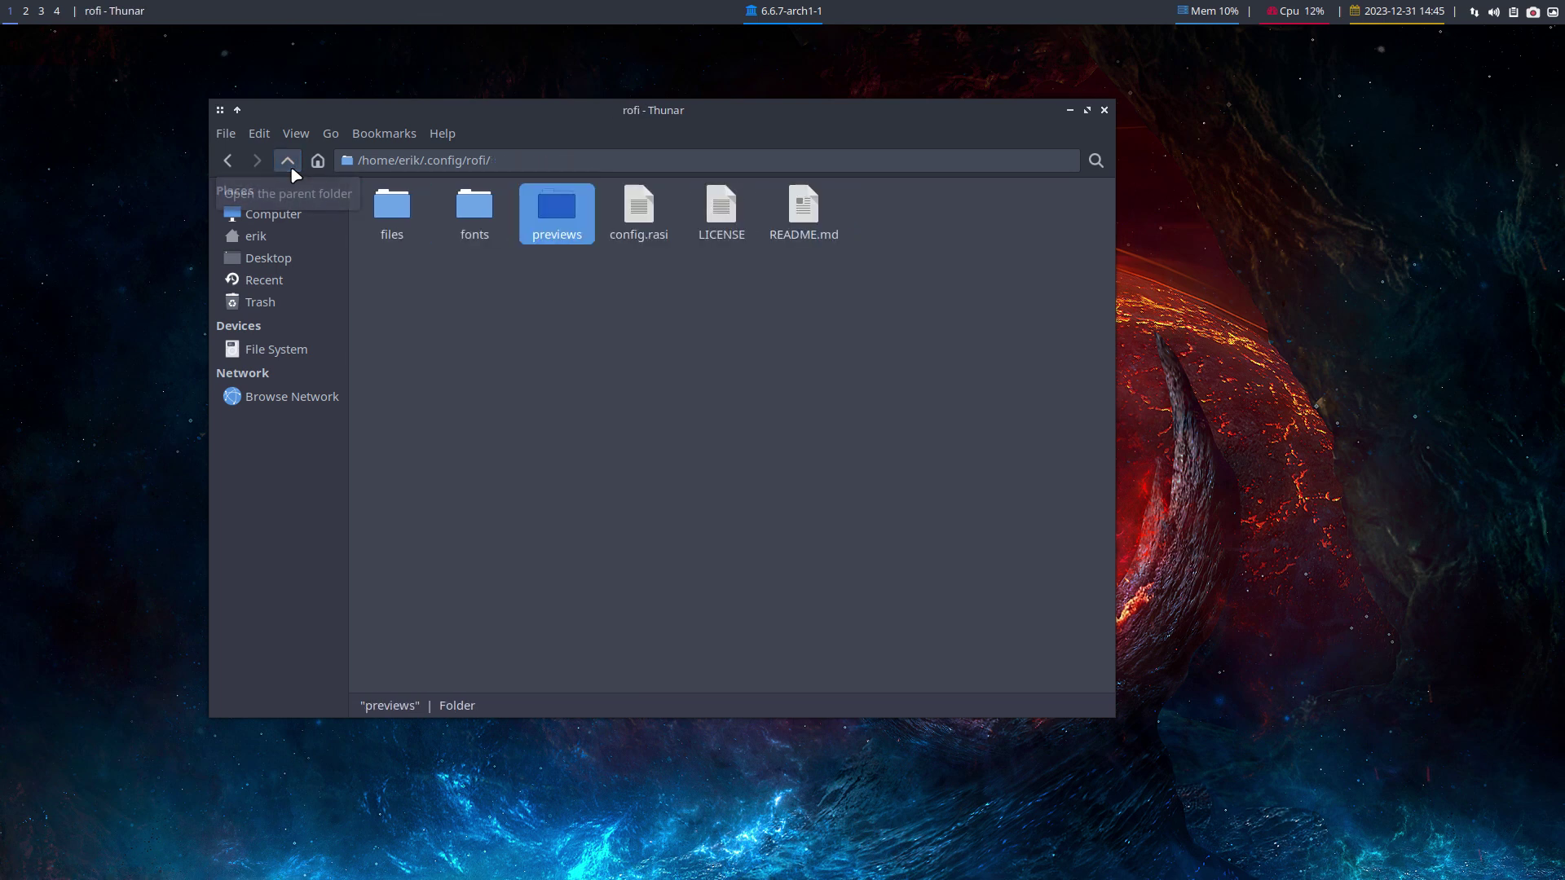
click(721, 210)
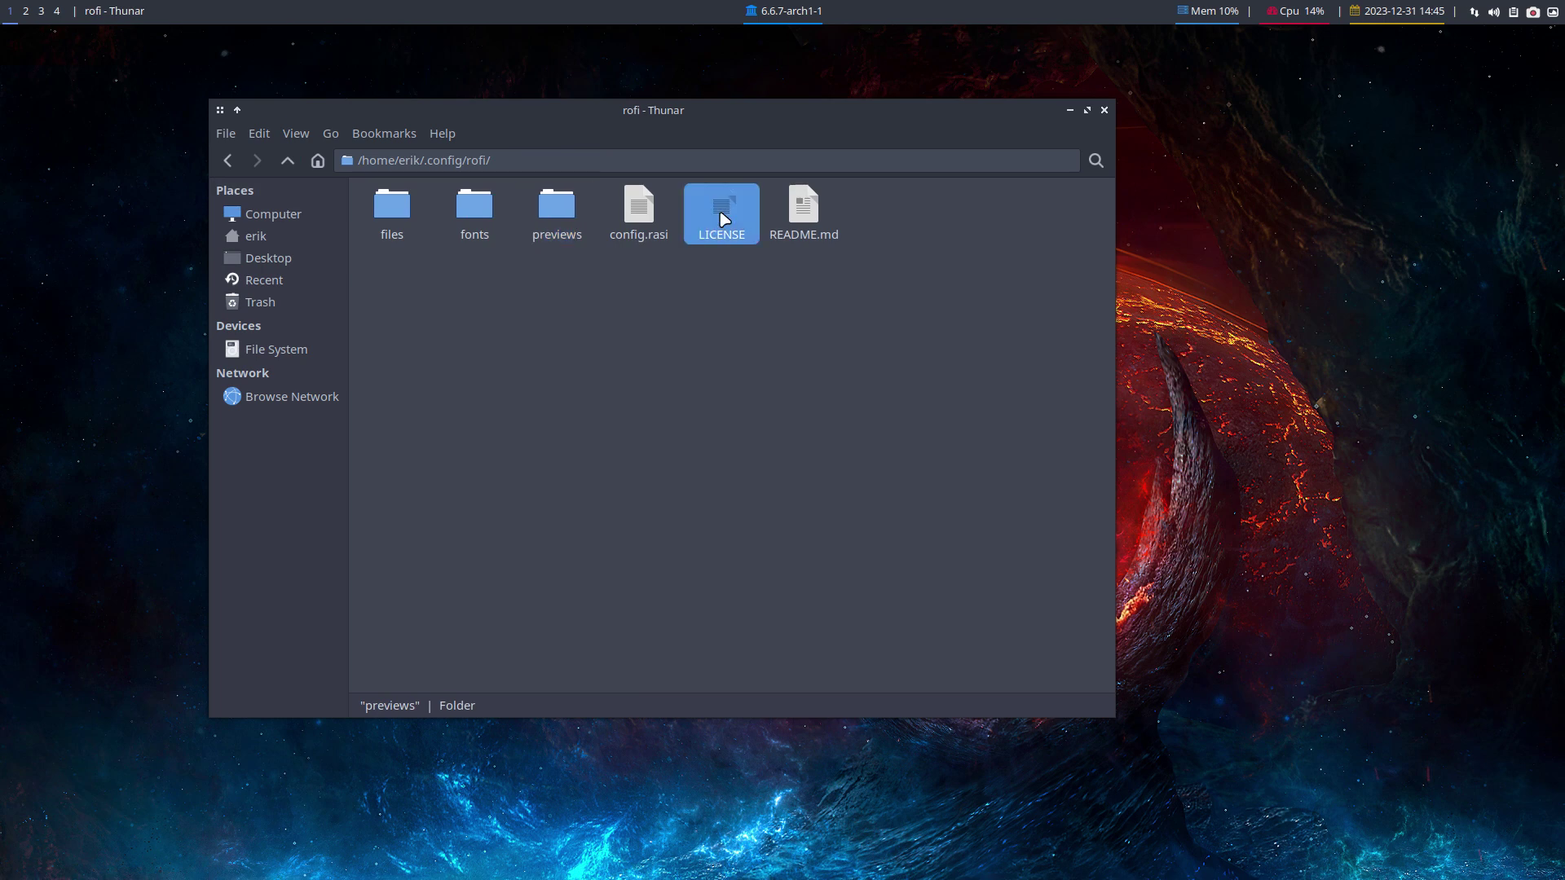
double_click(803, 214)
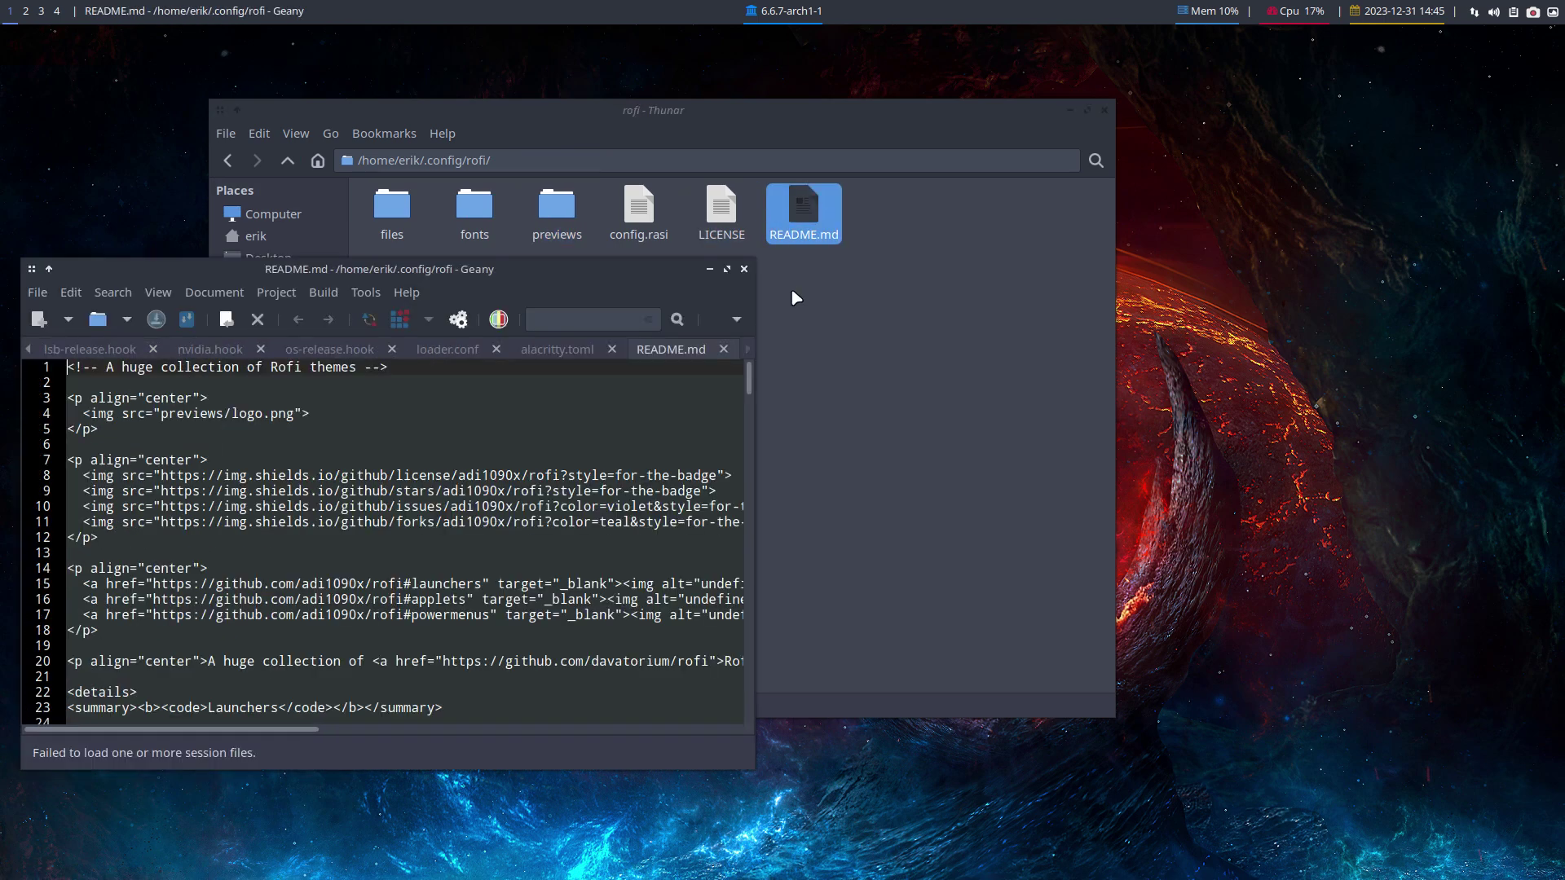
scroll(575, 449, down, 1)
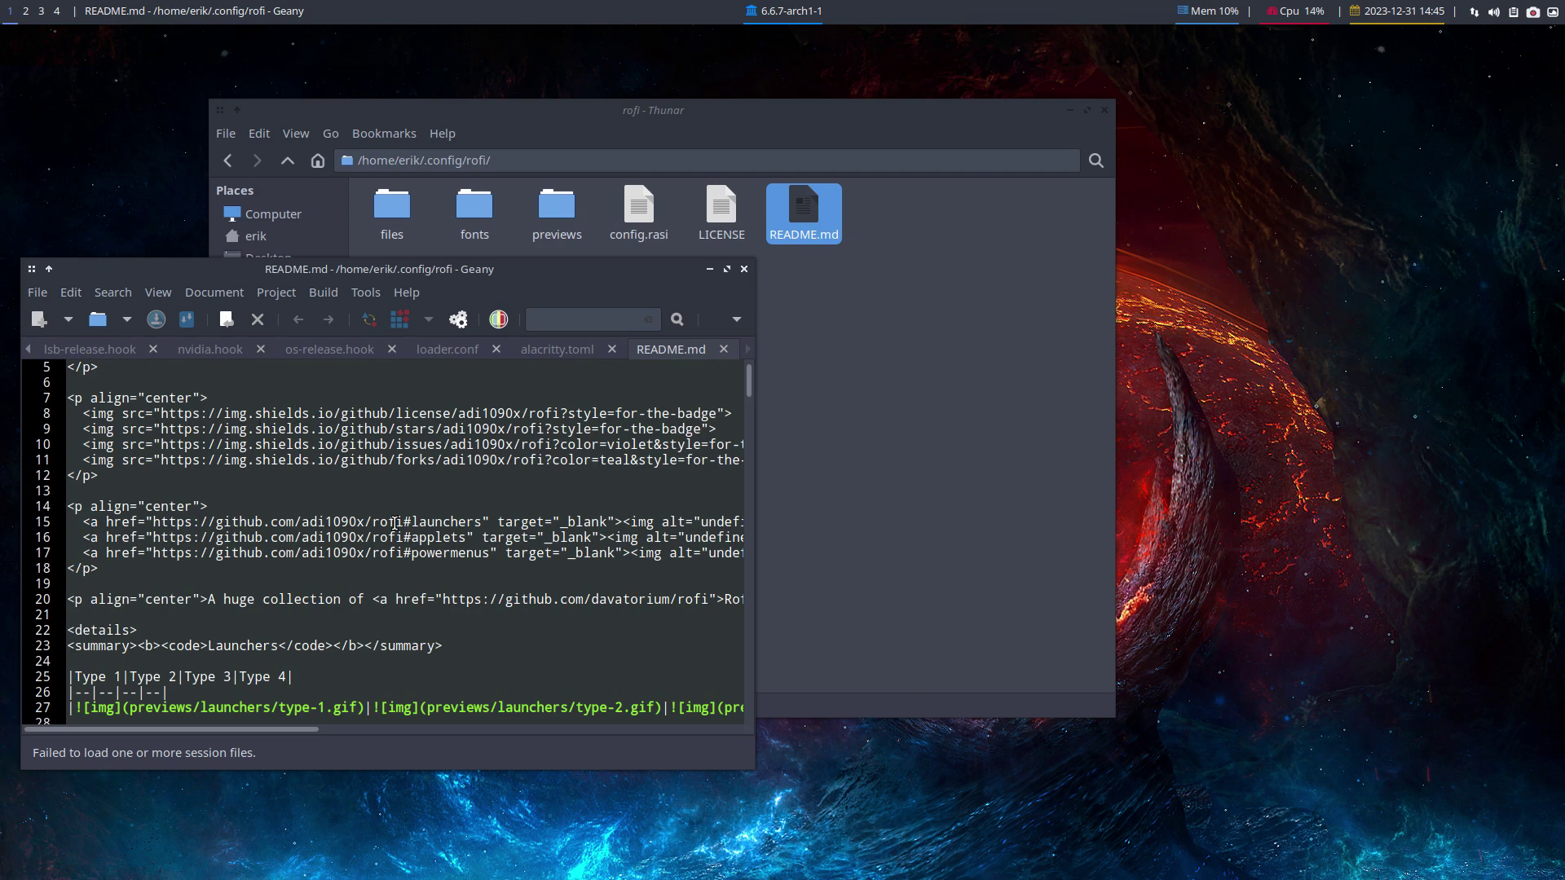
scroll(392, 578, down, 3)
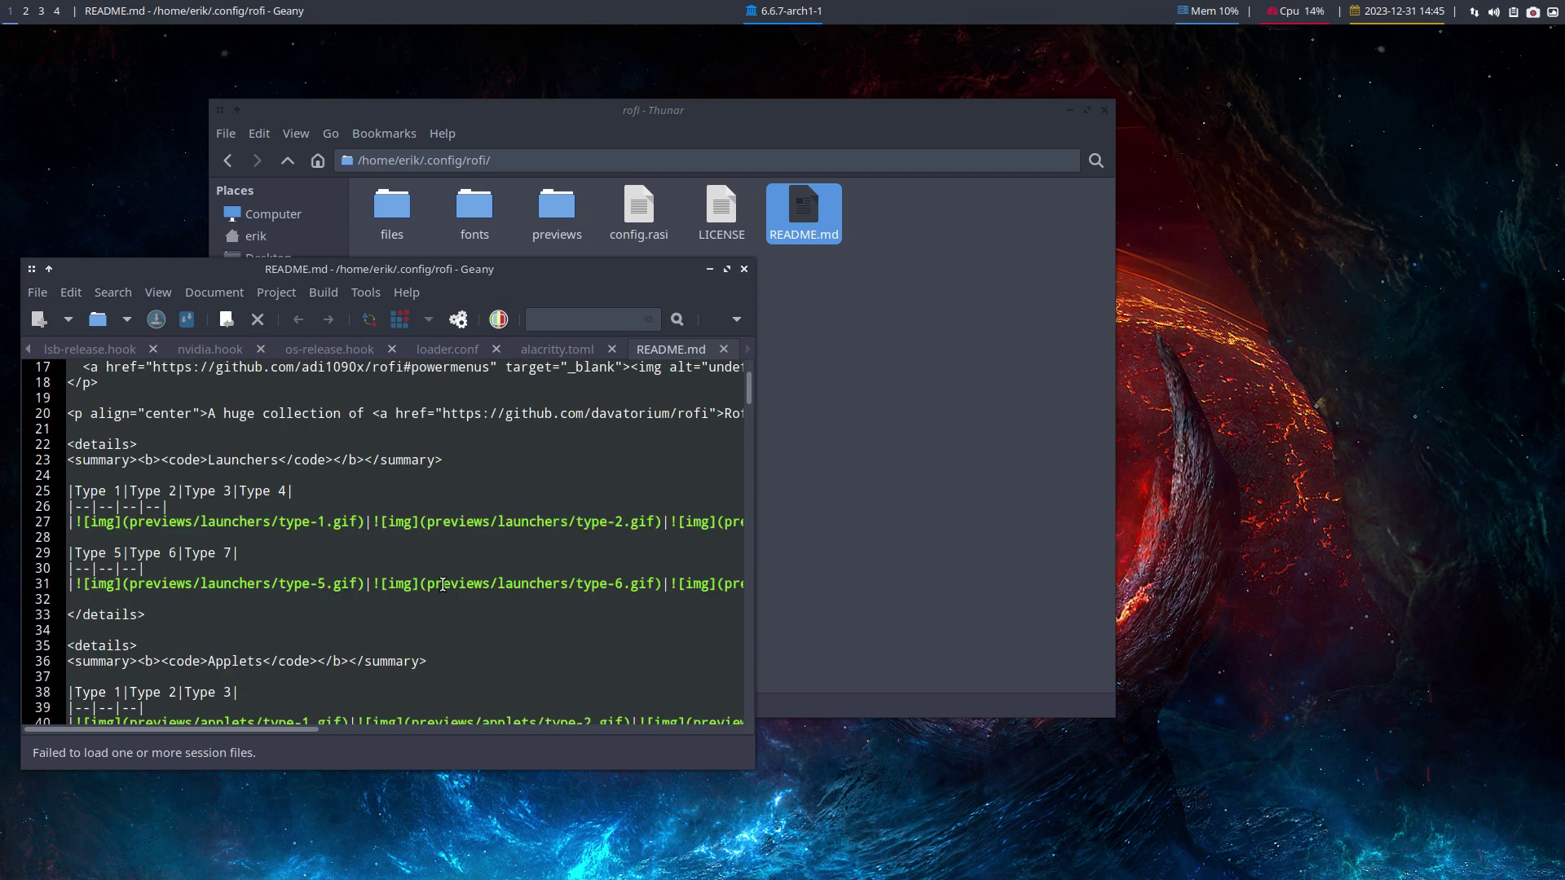
click(744, 270)
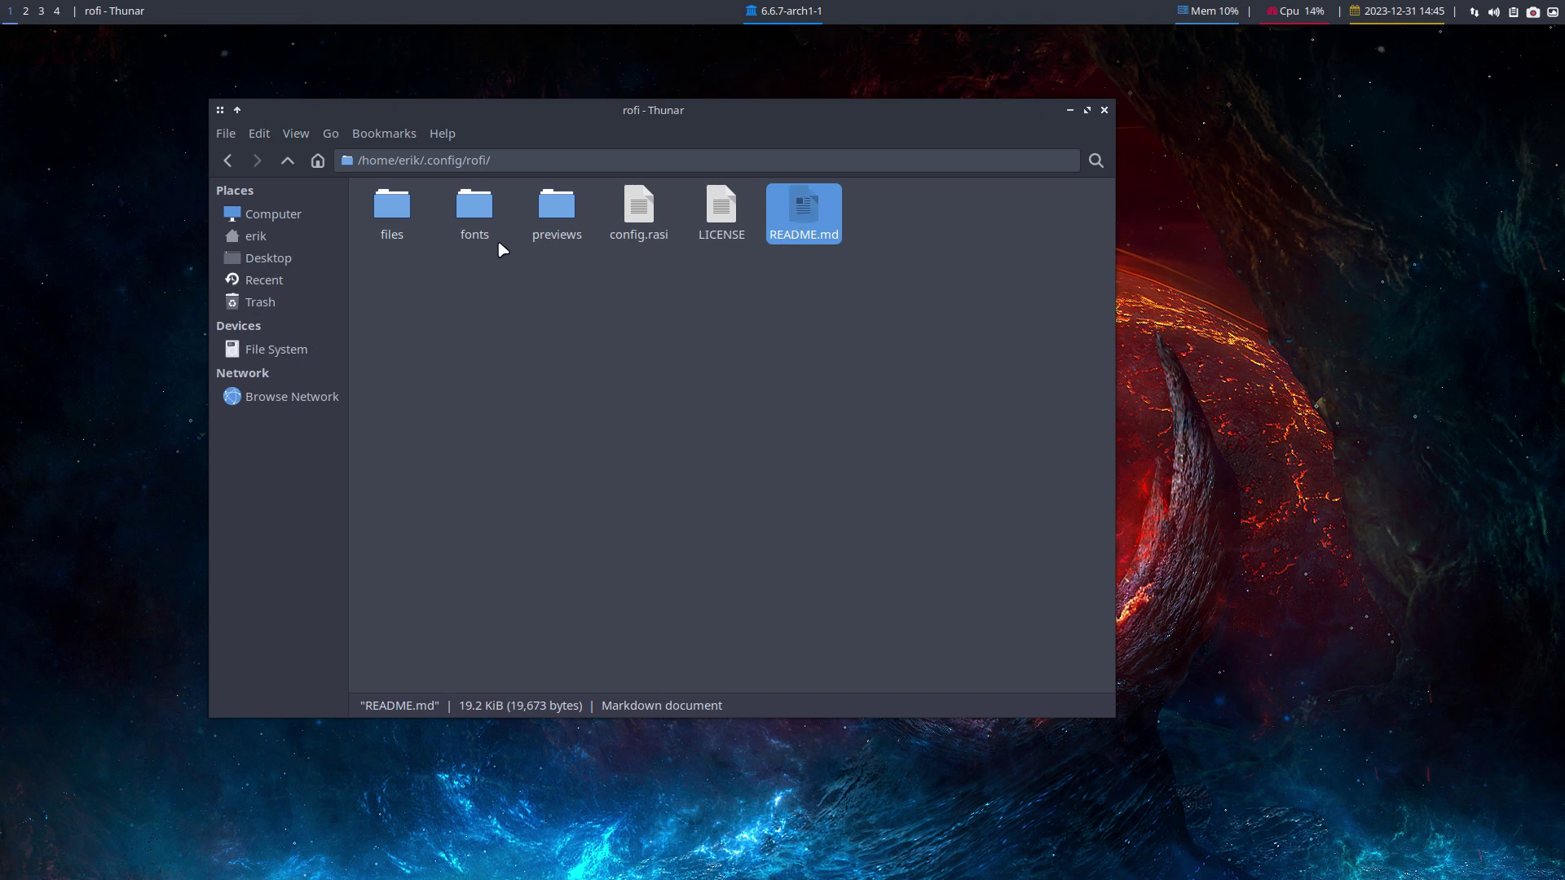
double_click(409, 209)
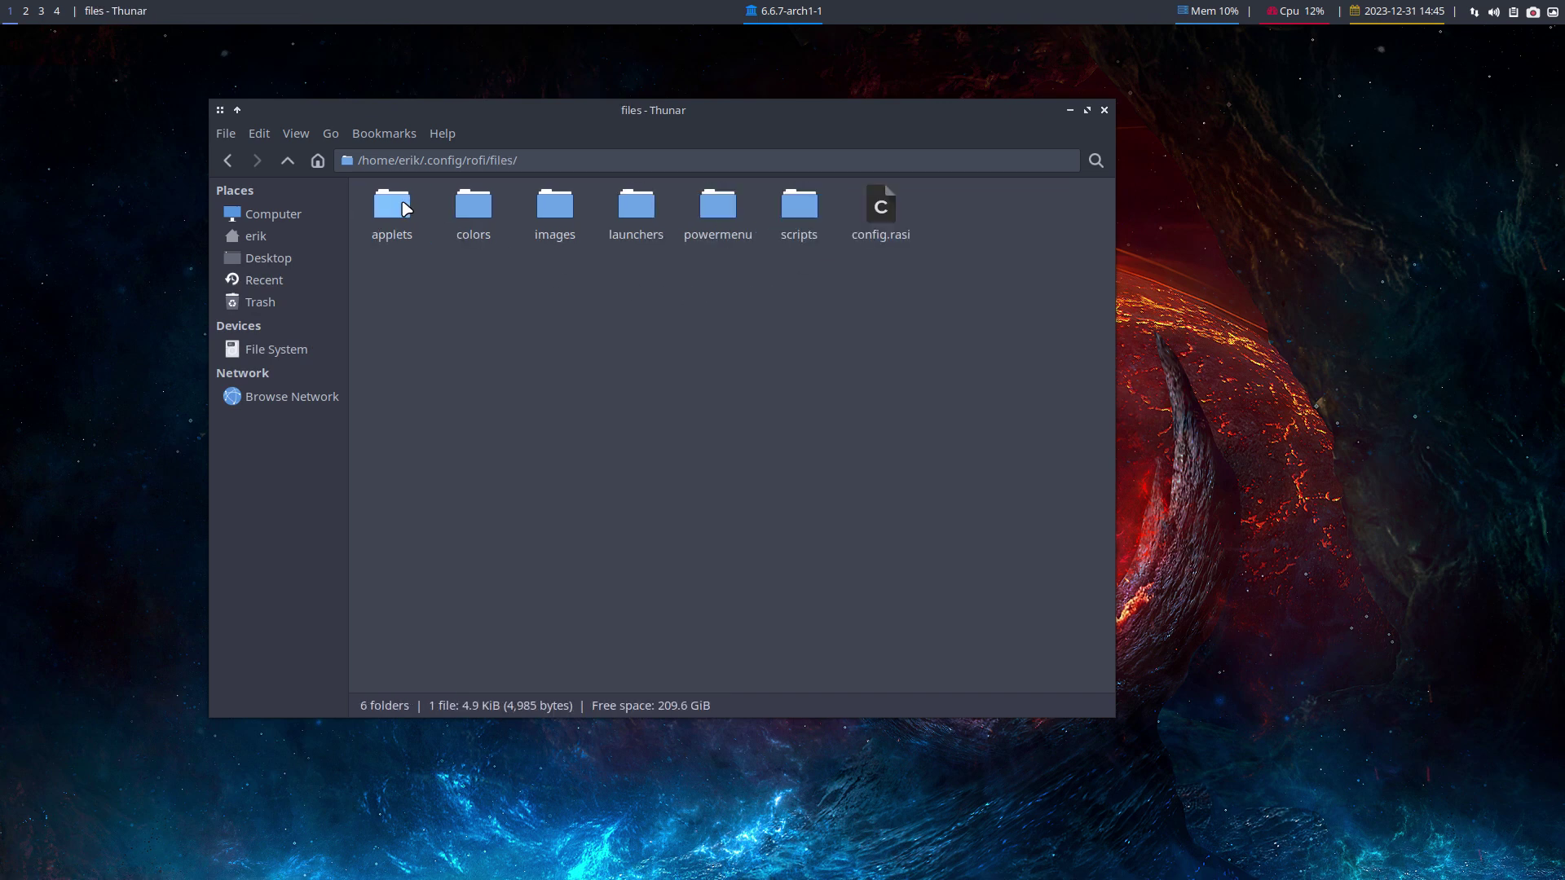
Return to ~/.config/rofi, move that window right, and open a second Thunar window at home
click(289, 160)
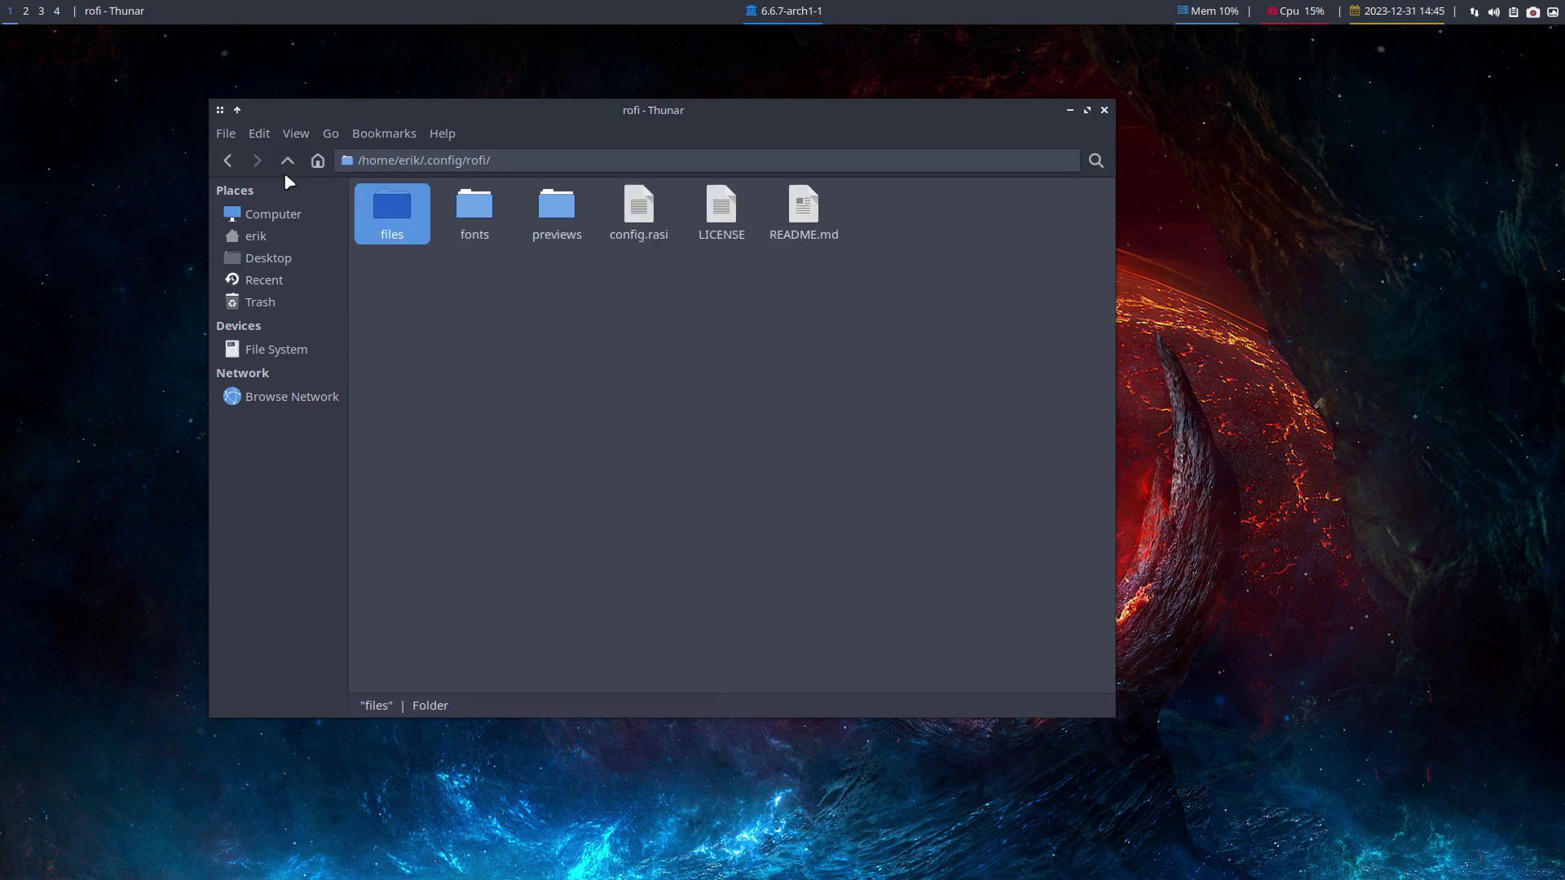
click(657, 386)
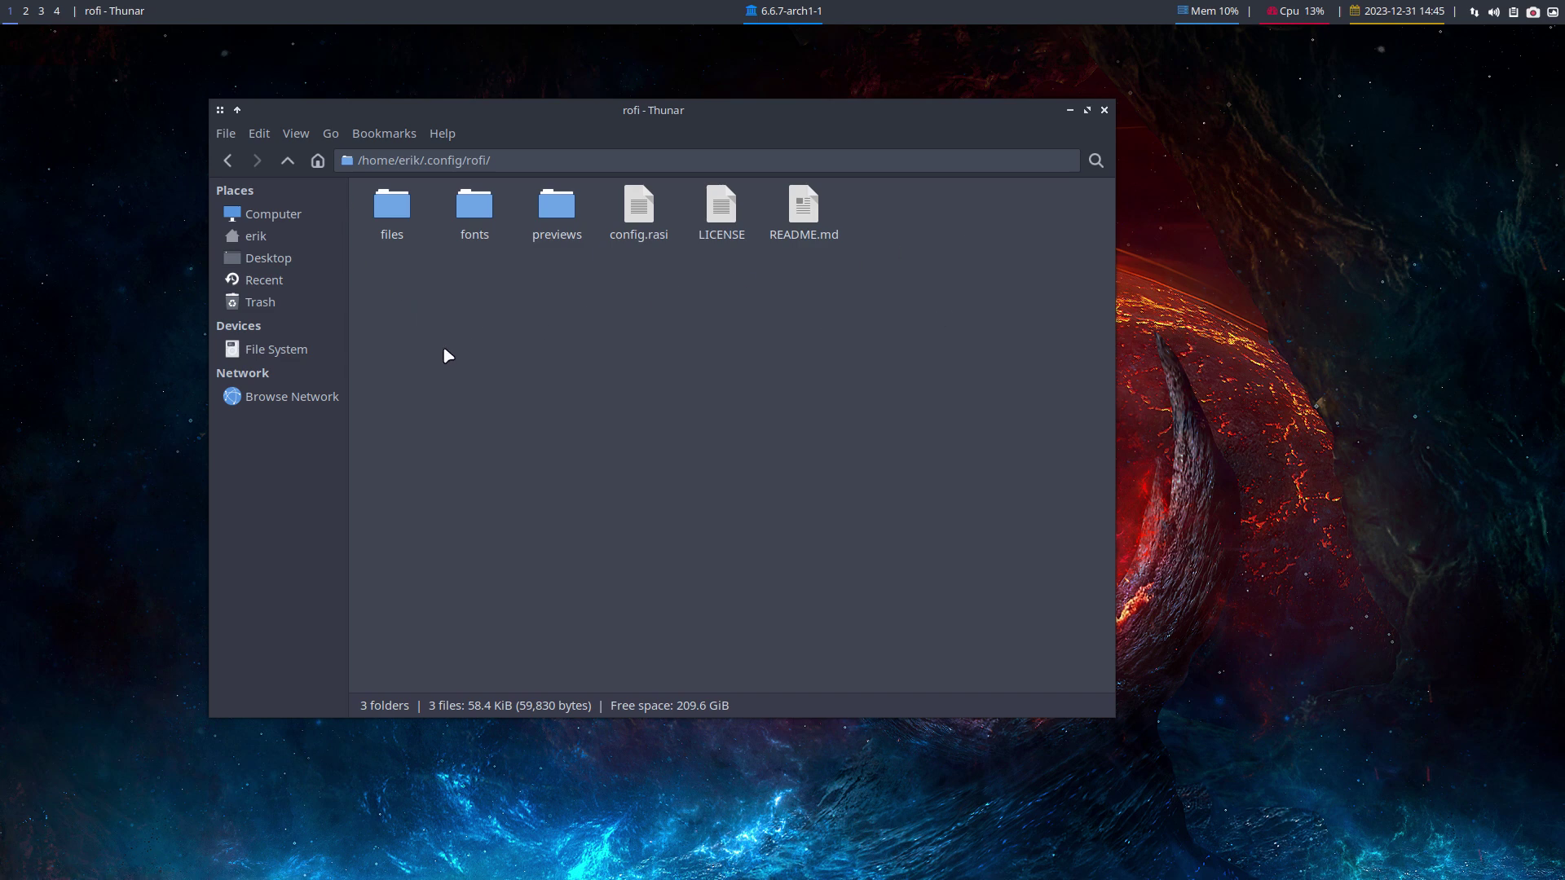
drag(614, 112, 1028, 207)
key(super+e)
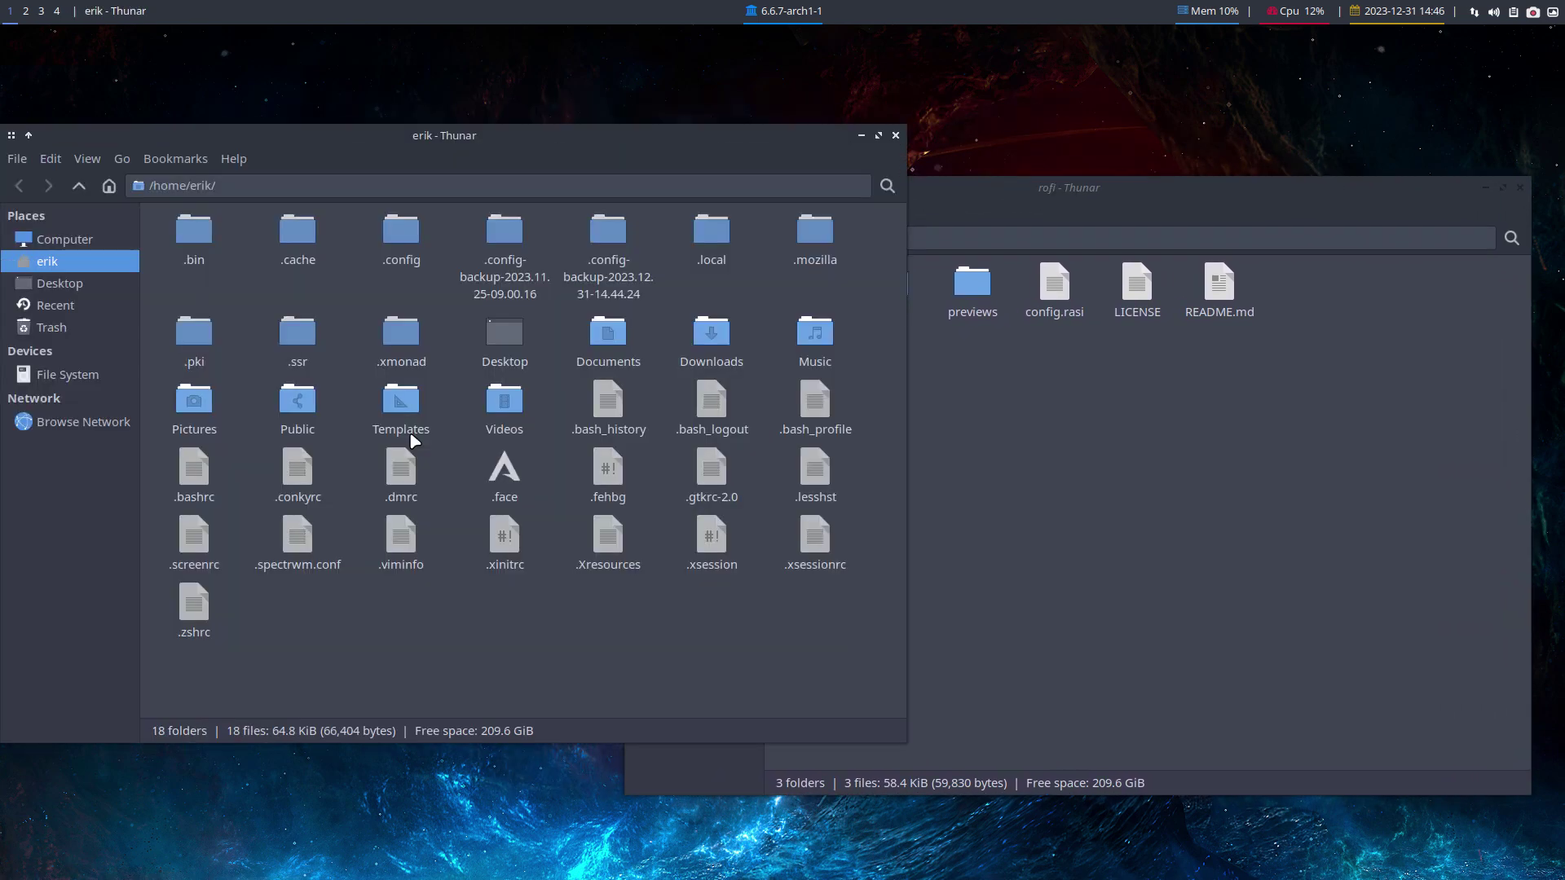
In the new window, navigate from File System to /etc/skel/.config
click(90, 377)
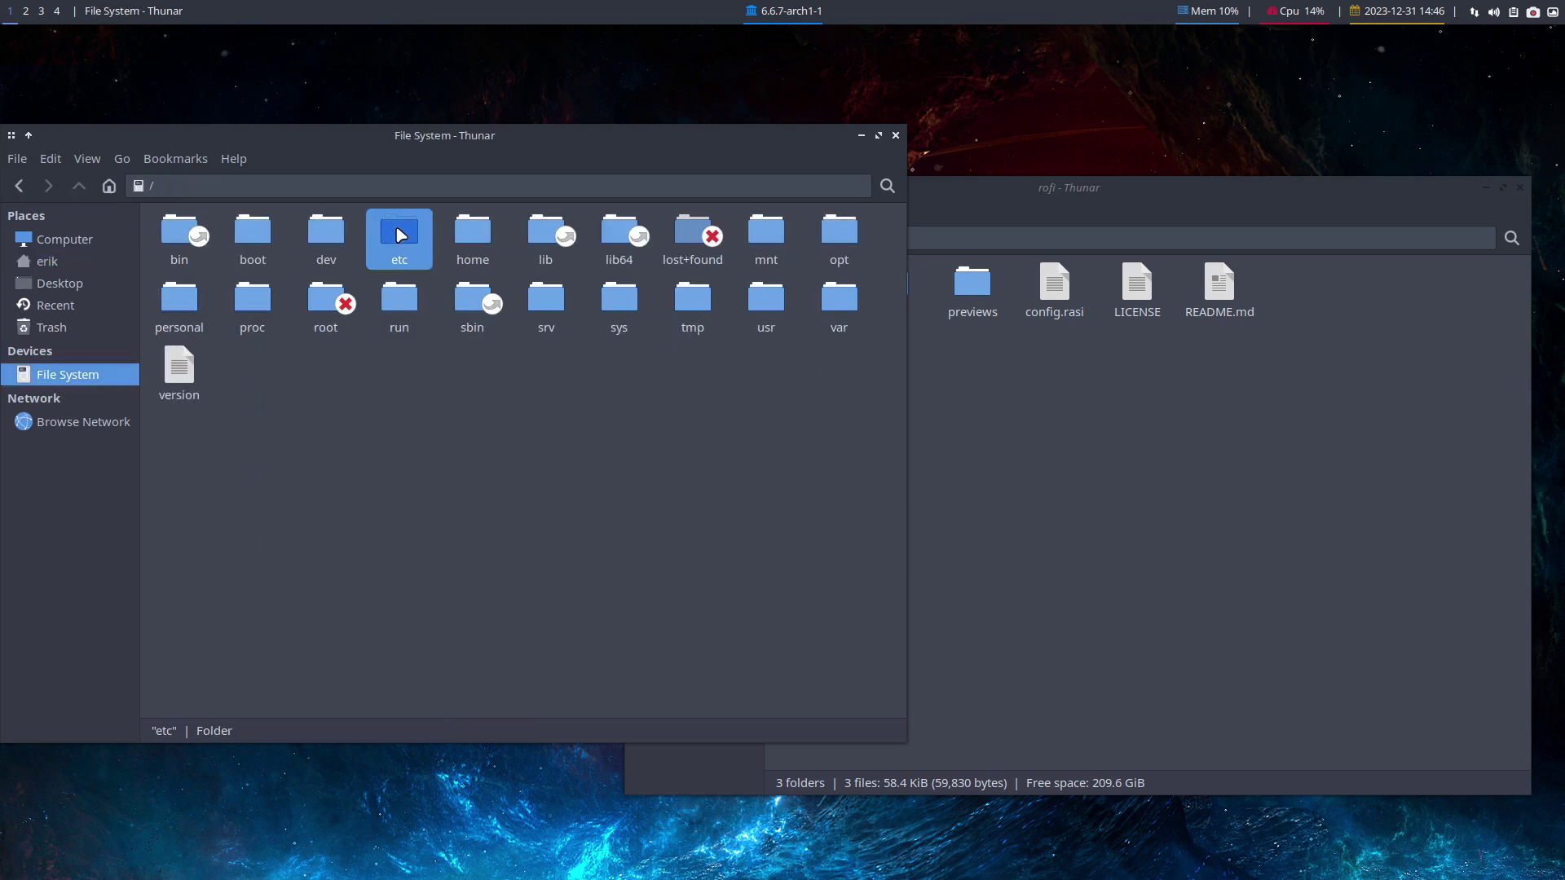
double_click(399, 234)
text(ske)
key(Return)
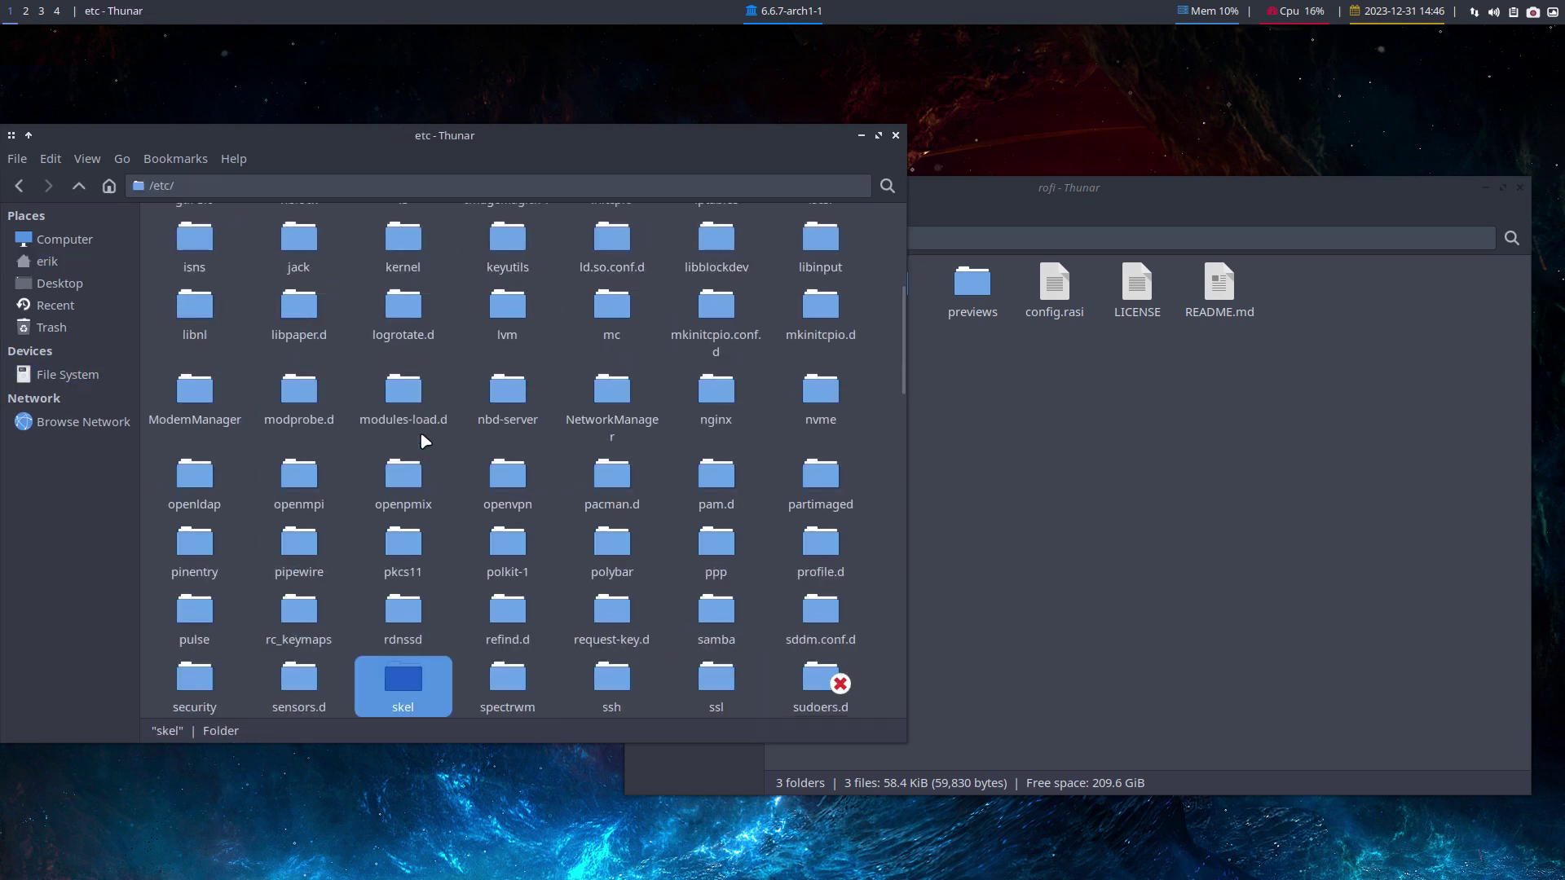
double_click(287, 230)
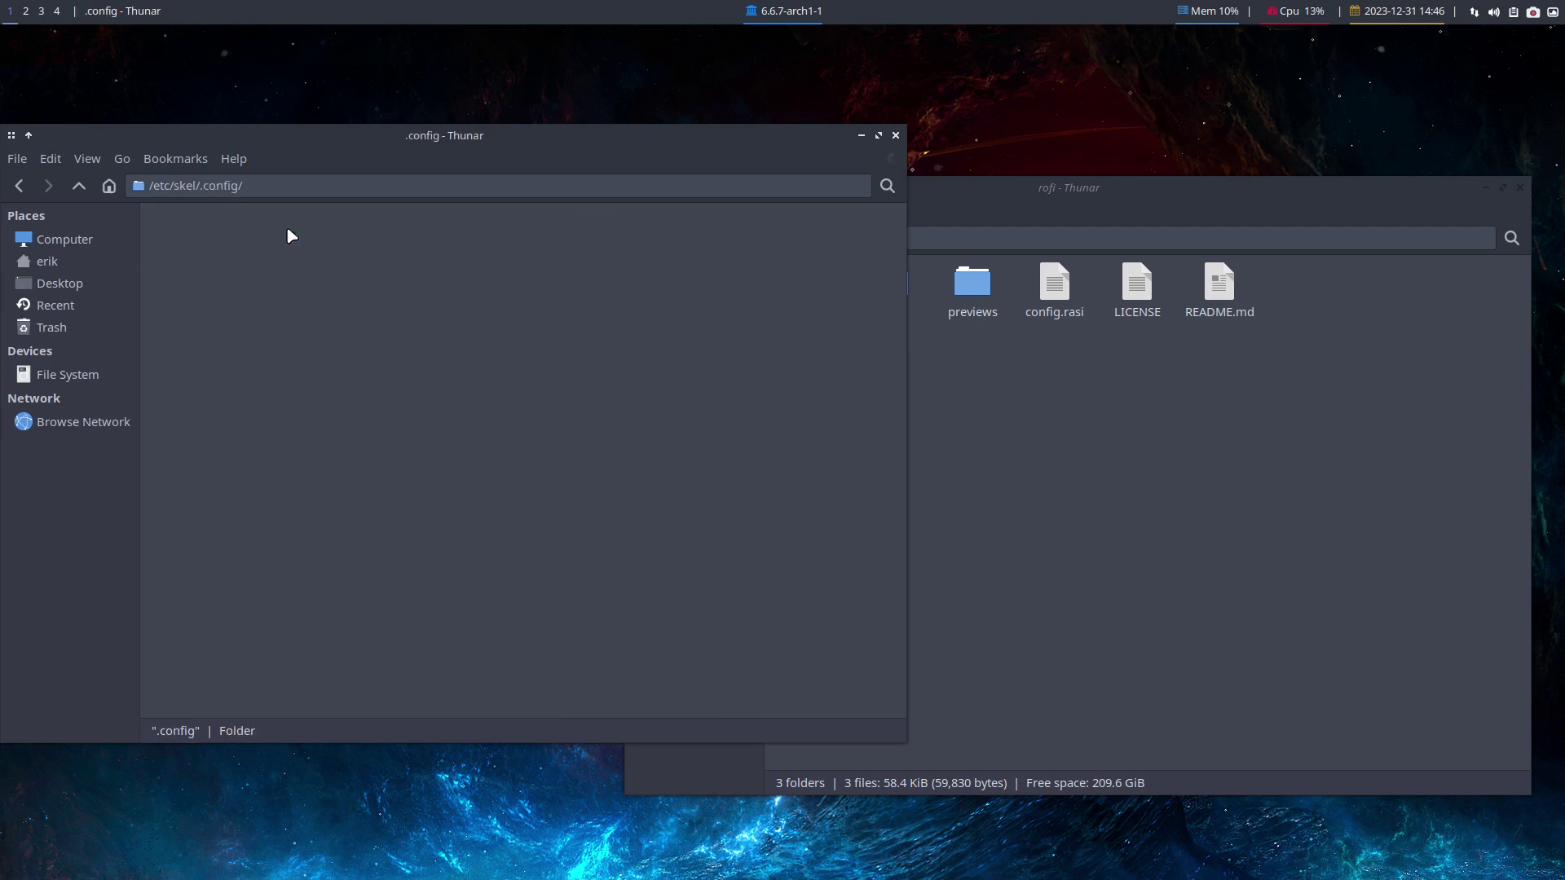
Move the other window up to ~/.config and select arco-chadwm in both windows
click(274, 232)
click(1135, 451)
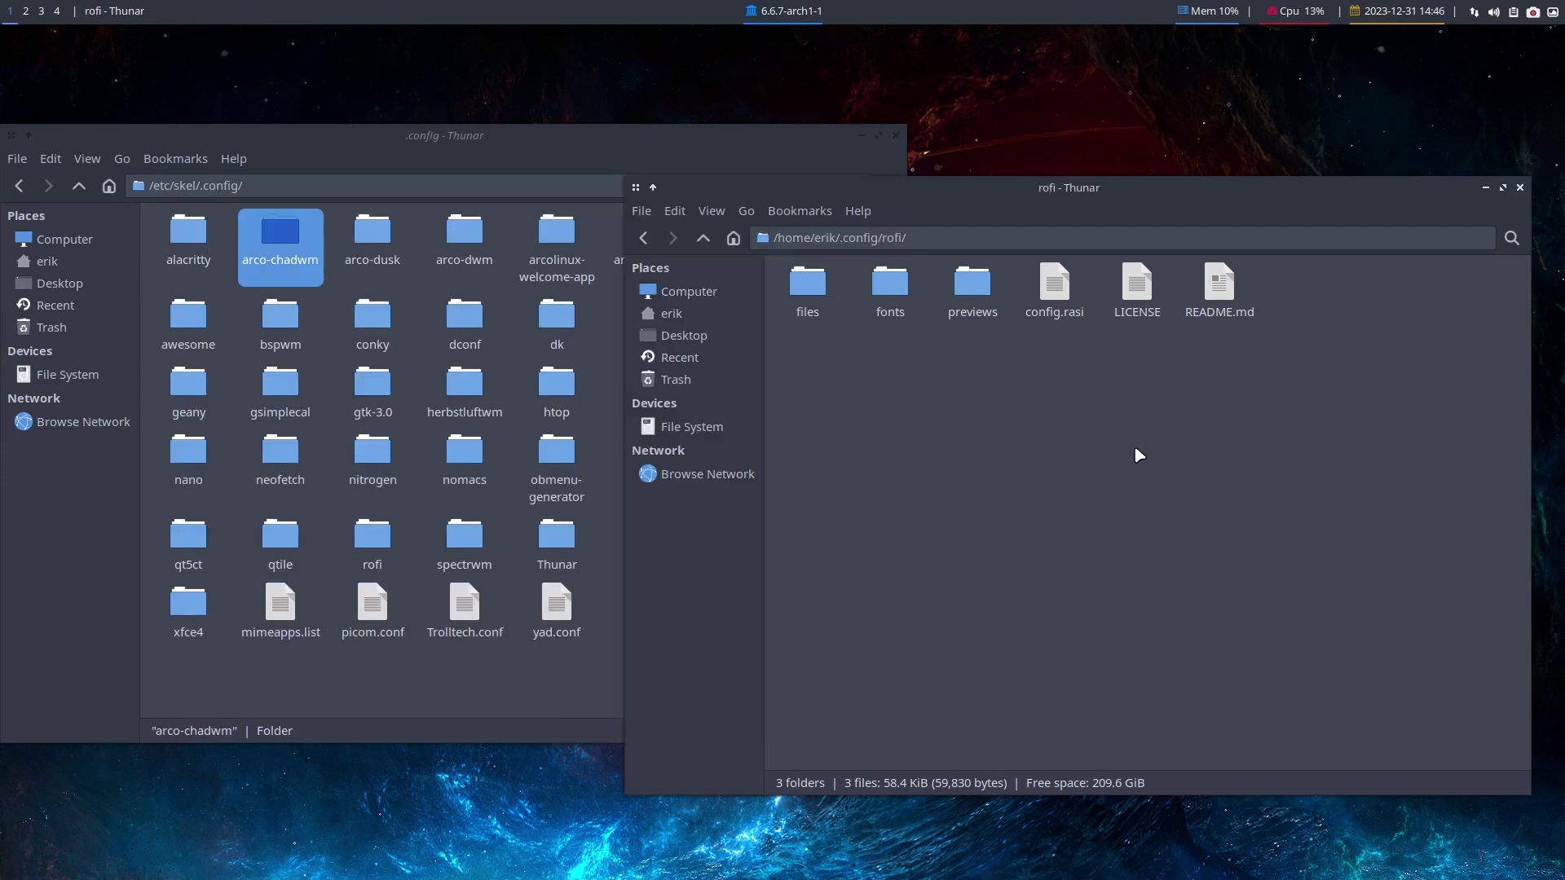
click(703, 237)
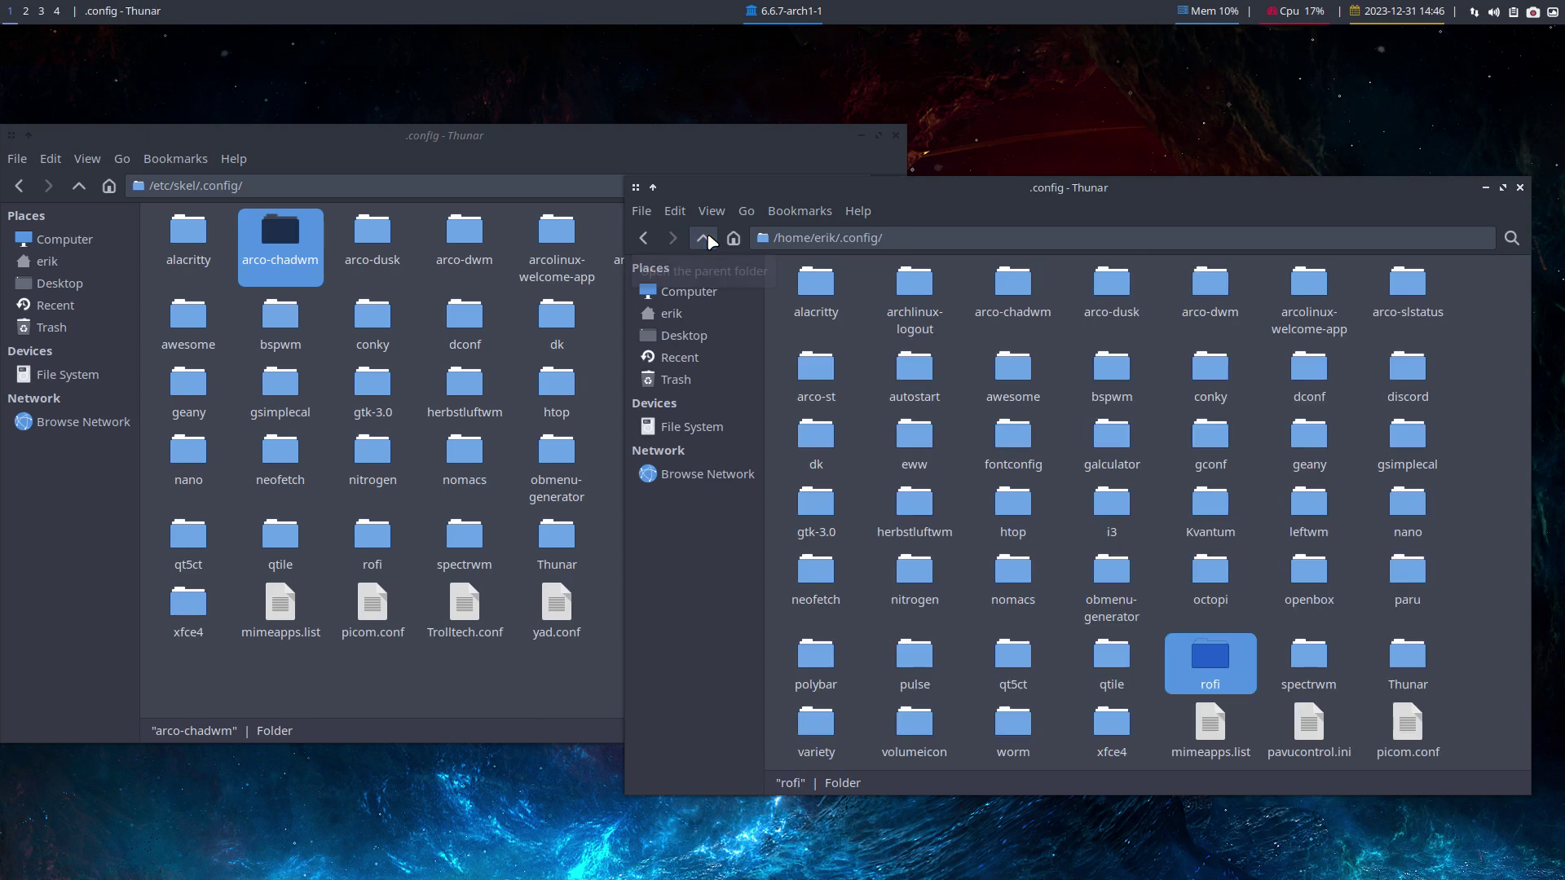
click(1009, 294)
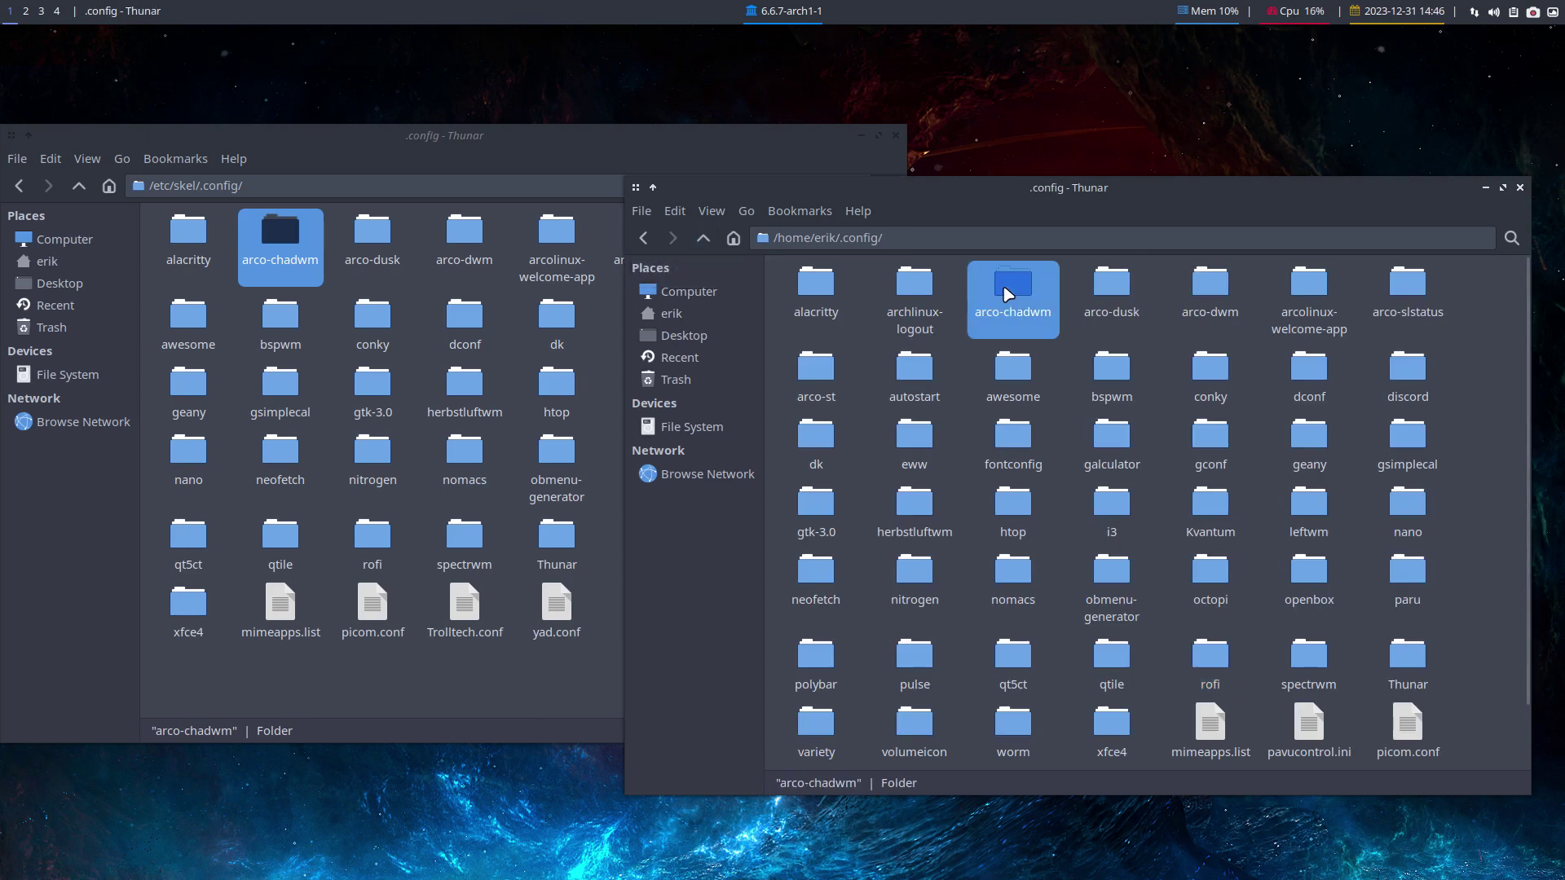
Compare the arco-dusk and arco-dwm folders between /etc/skel/.config and ~/.config
click(383, 241)
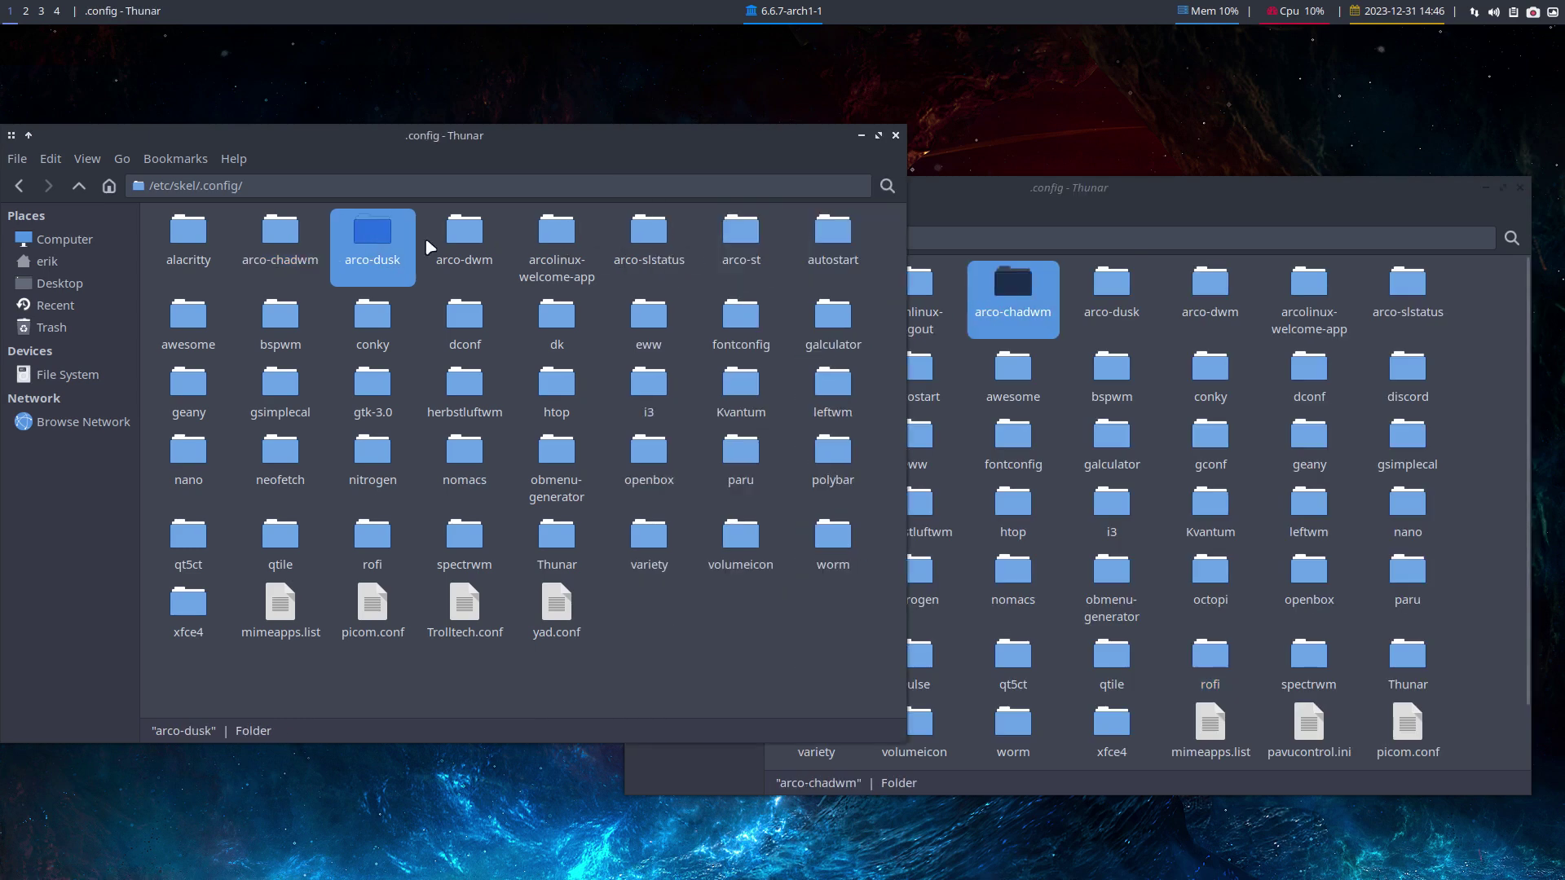
click(1052, 275)
click(1092, 281)
click(1190, 281)
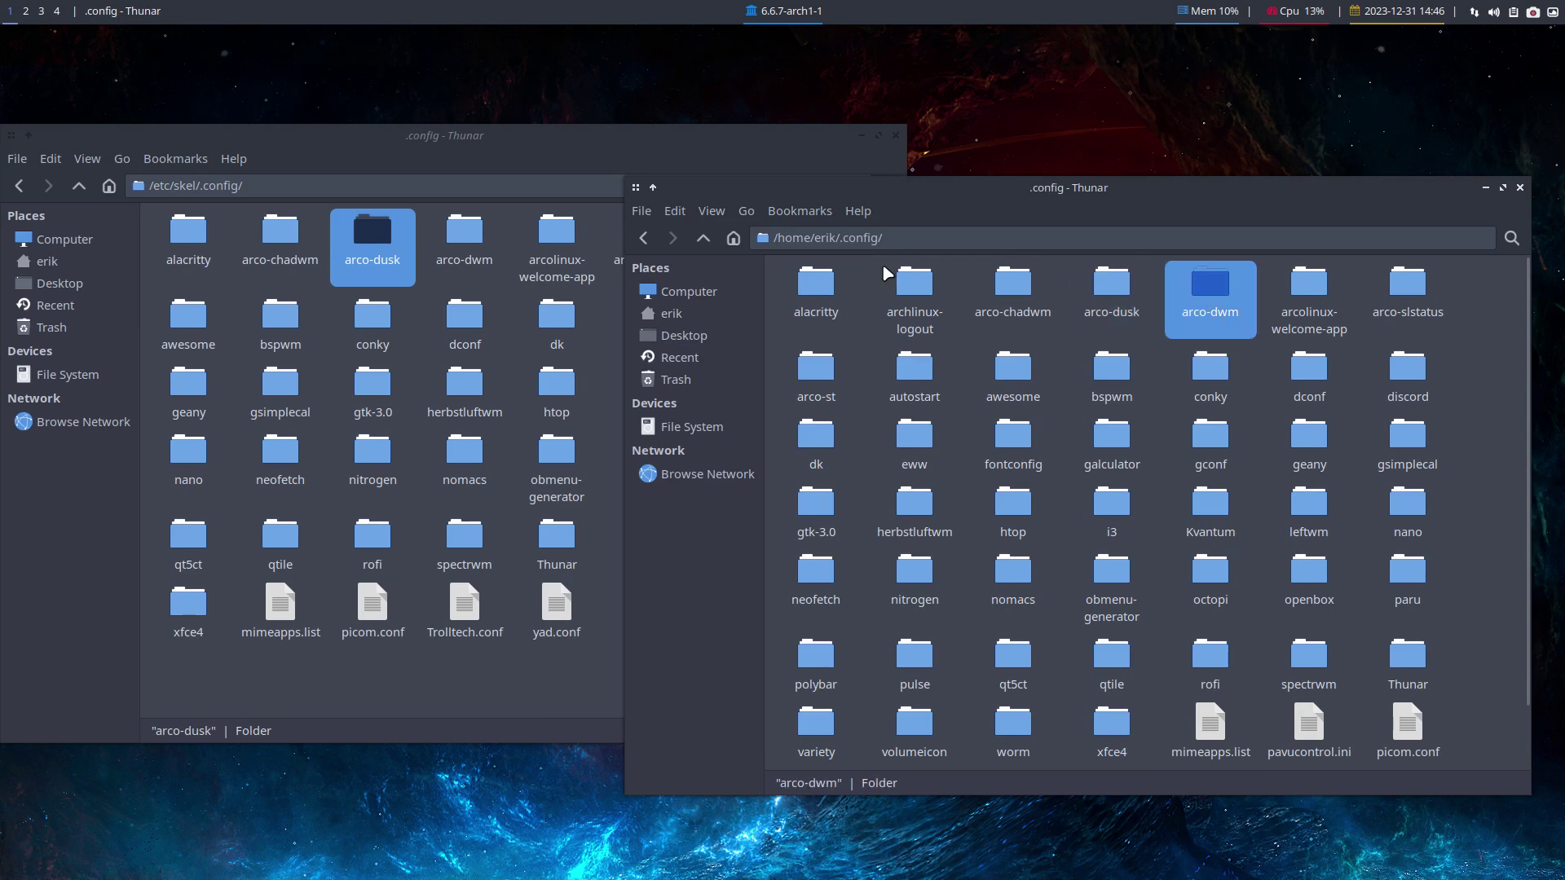
click(481, 238)
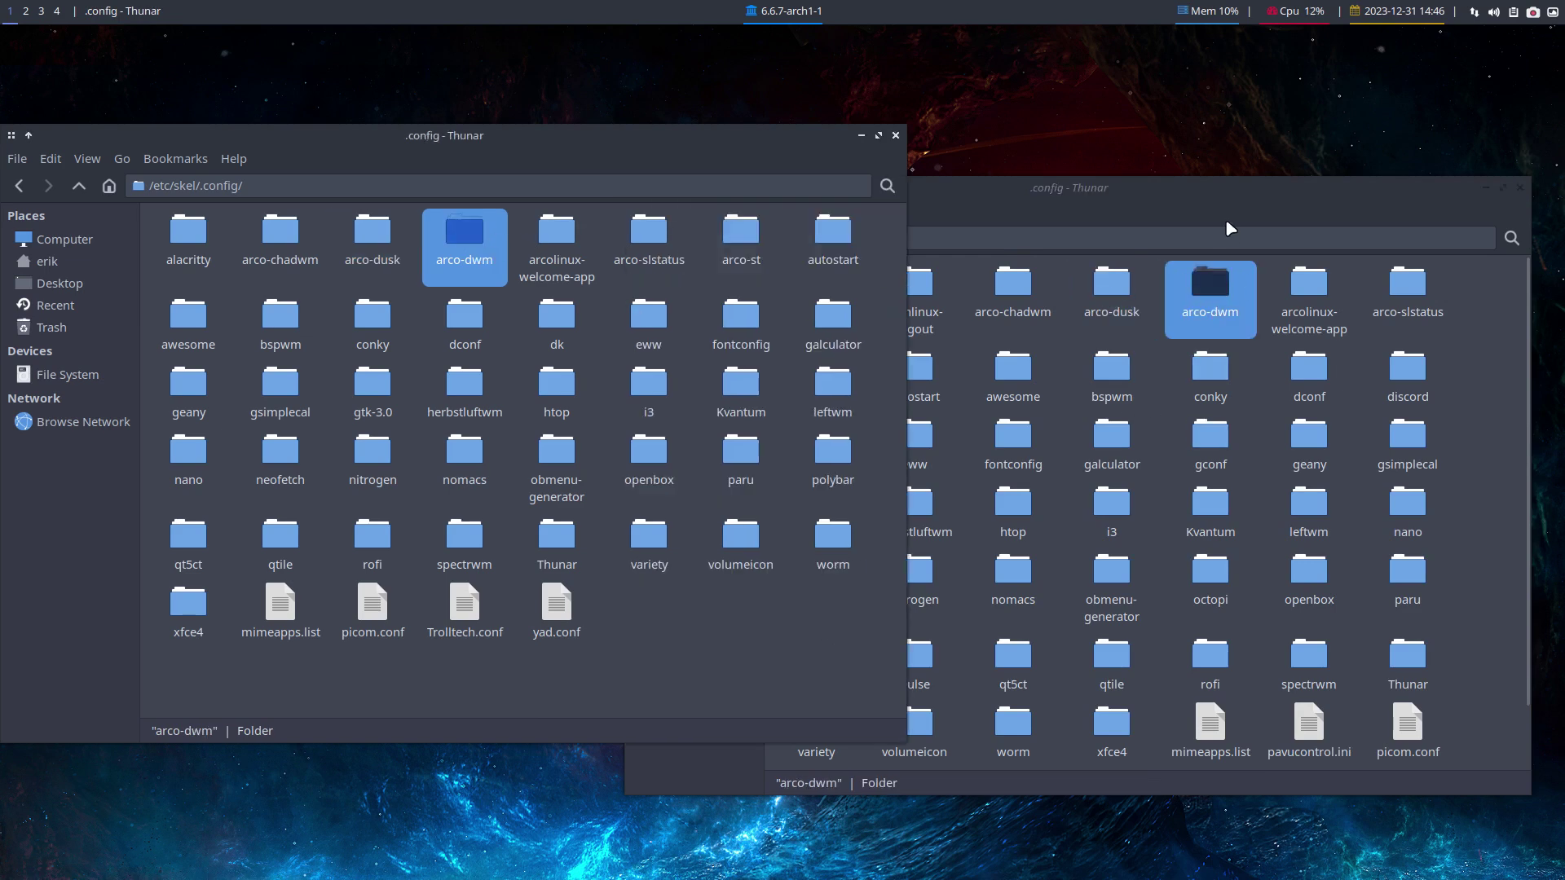